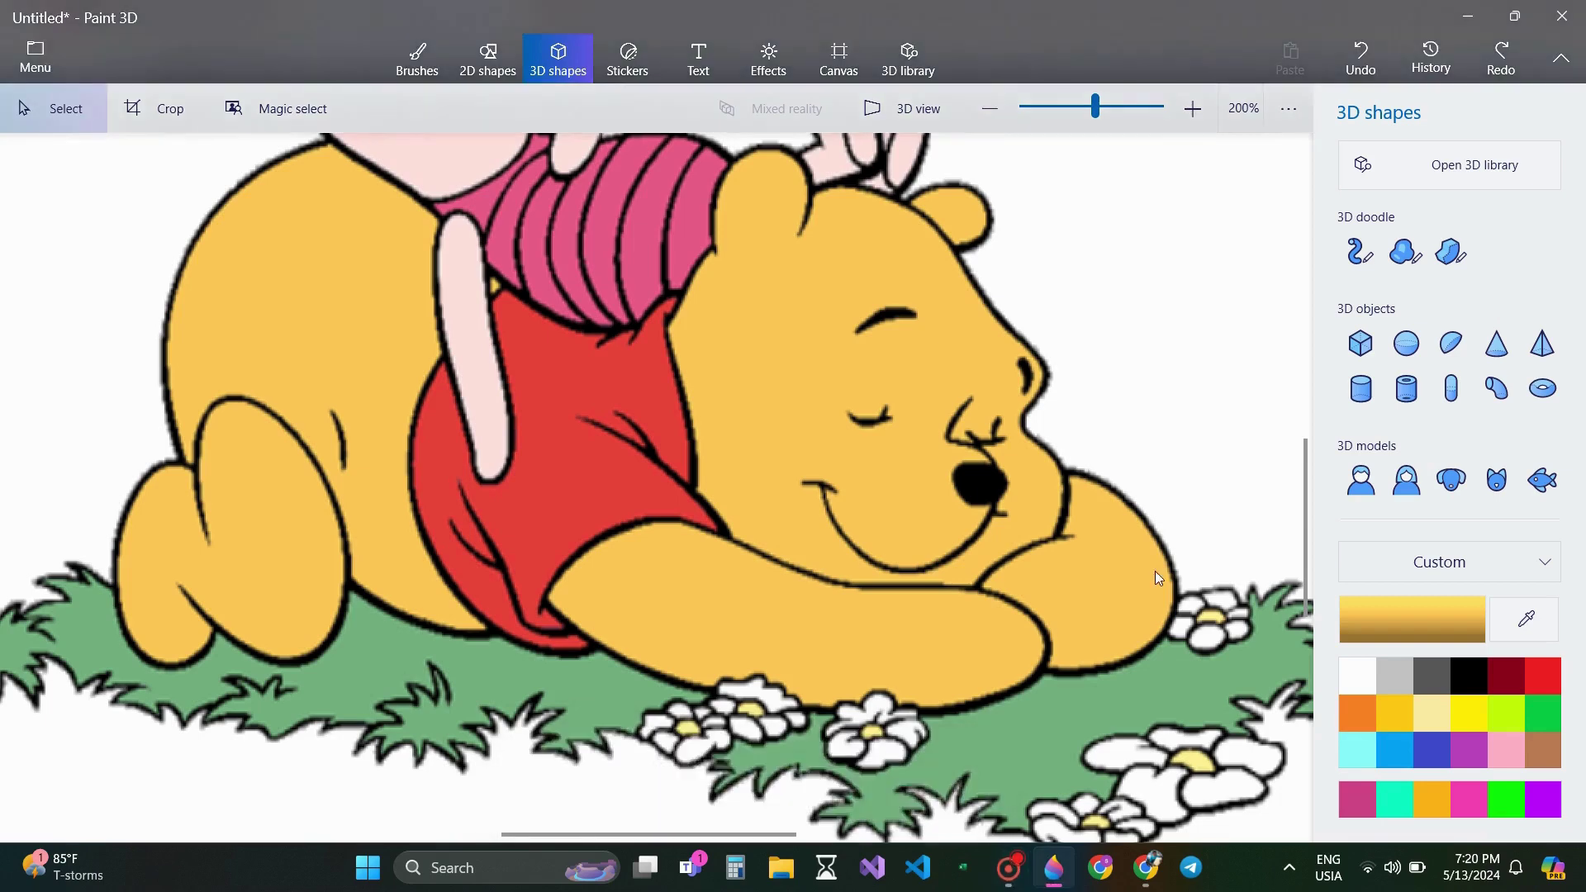
- Trace the bear's far forearm beside its chin as a yellow soft-edge 3D doodle
click(1416, 247)
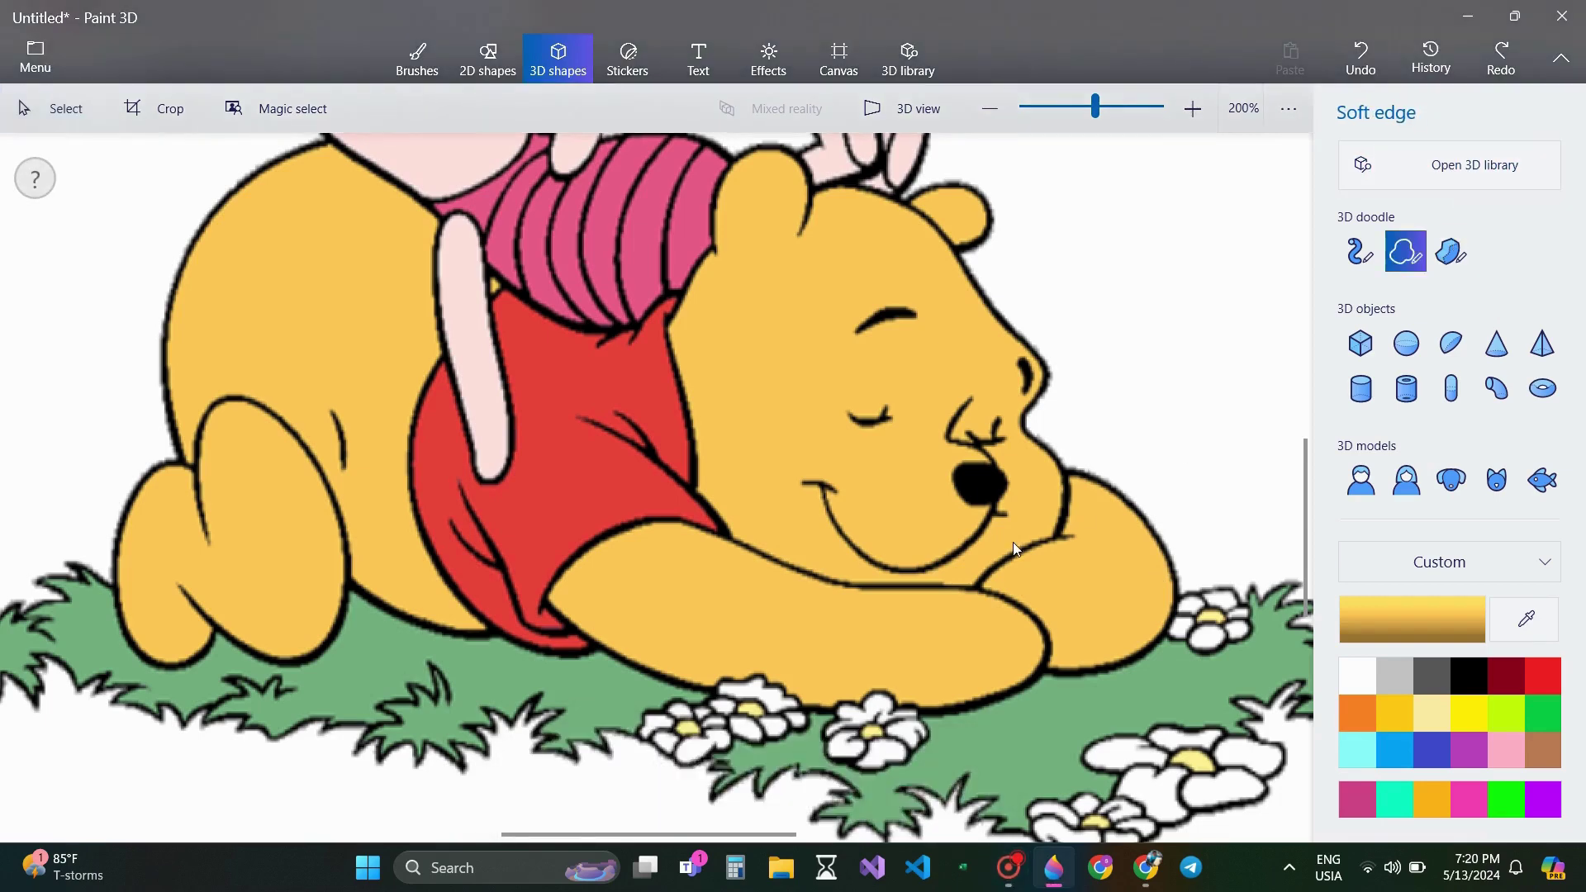
mouse_move(1068, 470)
mouse_down()
mouse_move(1058, 534)
mouse_move(977, 588)
mouse_move(1036, 621)
mouse_move(1042, 668)
mouse_move(1136, 666)
mouse_move(1175, 642)
mouse_move(1160, 640)
mouse_move(1170, 565)
mouse_move(1157, 529)
mouse_move(1068, 469)
mouse_up()
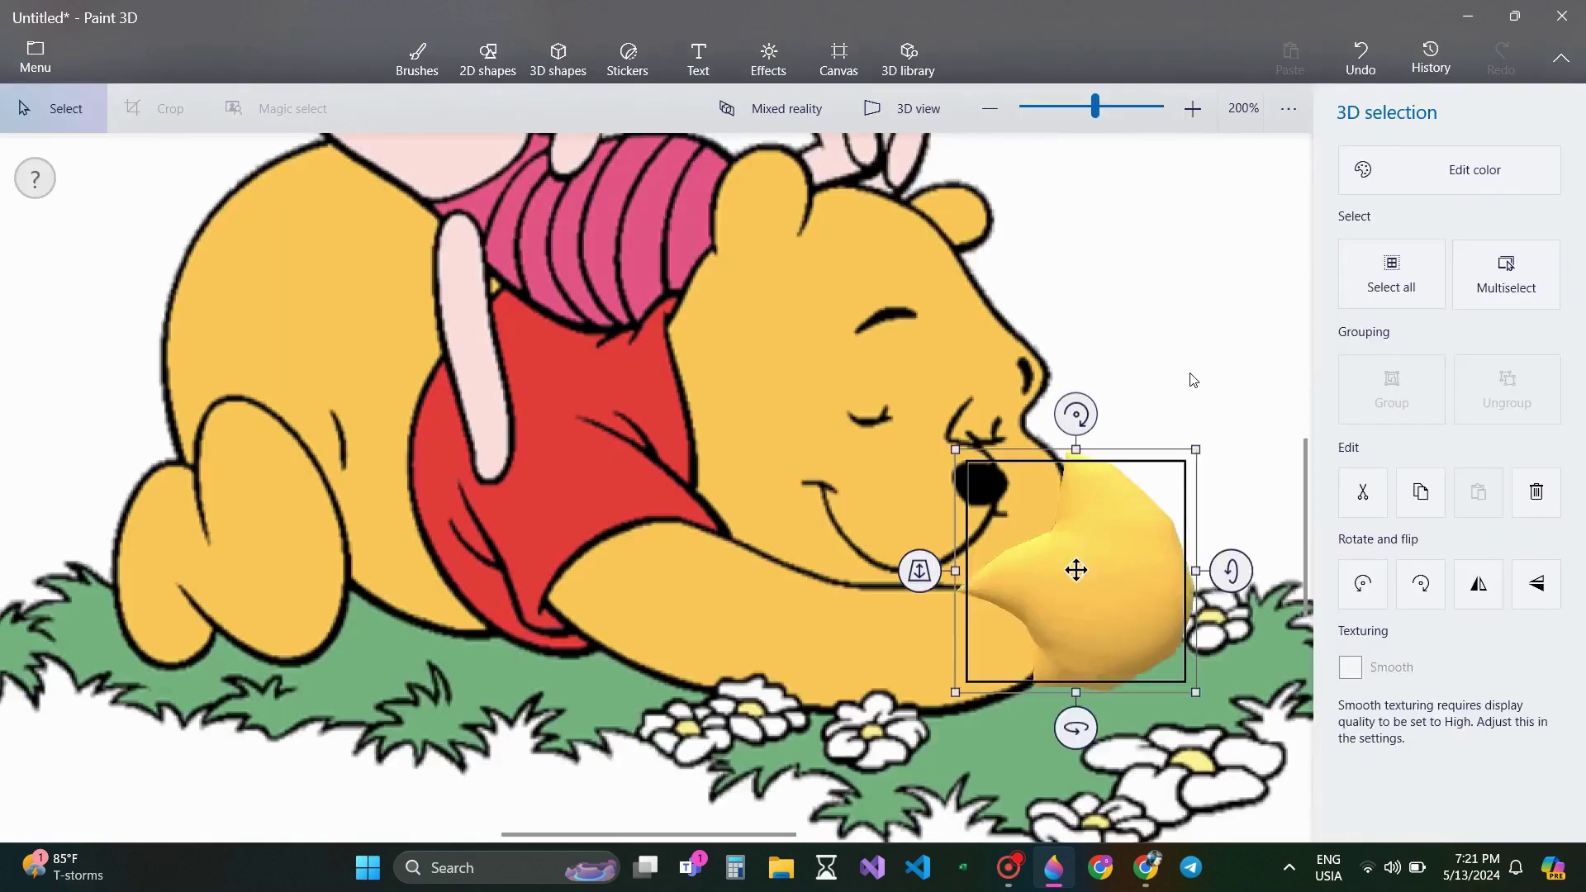
click(1188, 376)
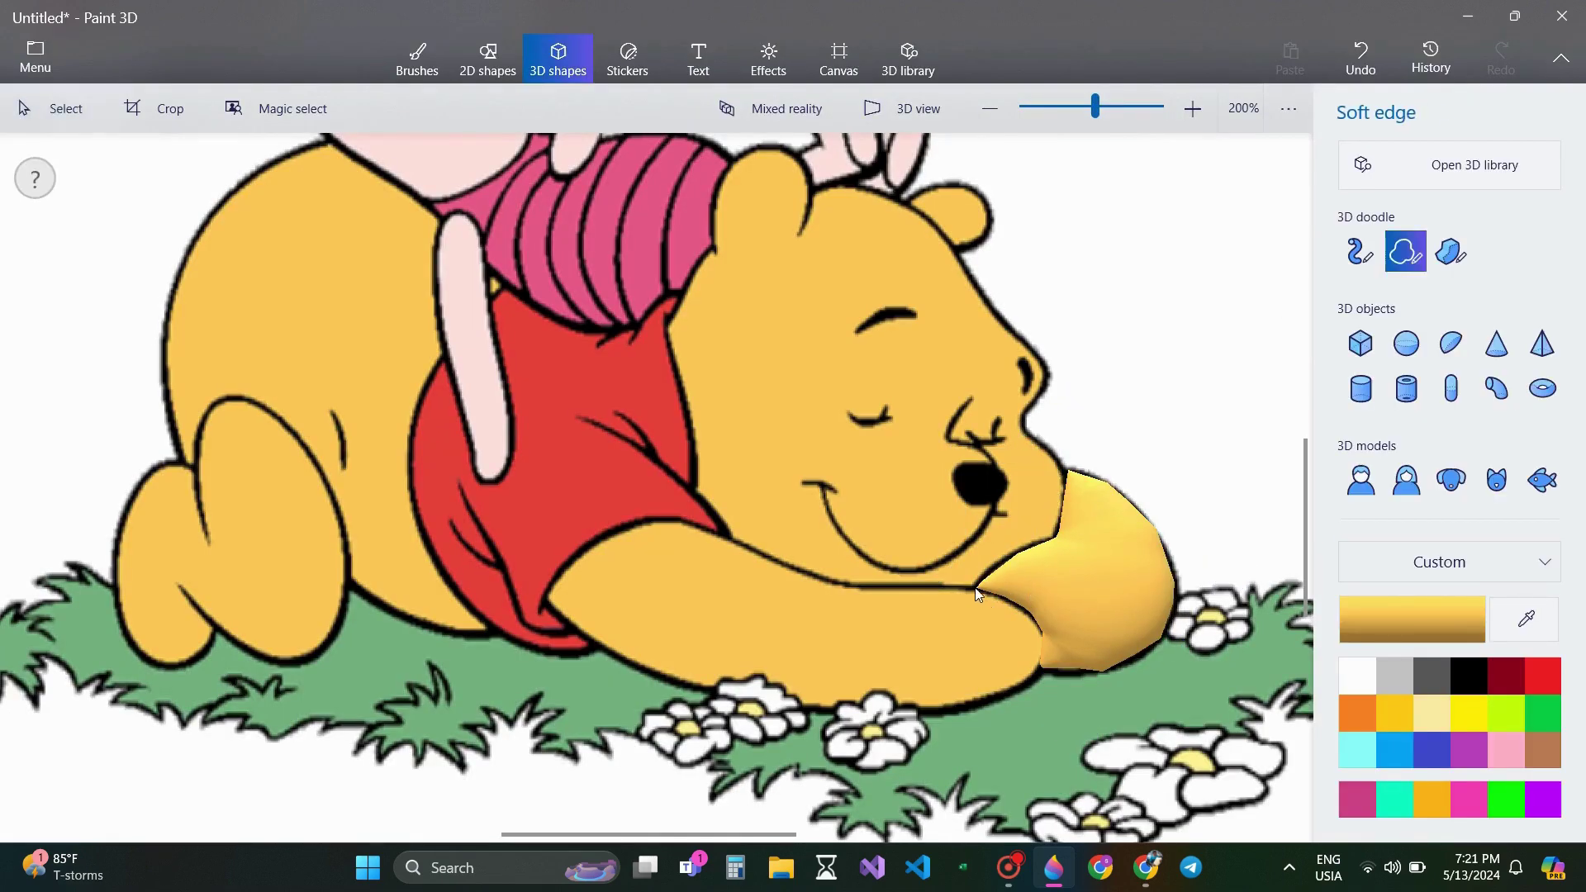
- Trace the bear's head outline, without the ears, as a yellow soft-edge 3D doodle
mouse_move(977, 593)
mouse_down()
mouse_move(1057, 532)
mouse_move(1067, 469)
mouse_move(1021, 421)
mouse_move(1045, 361)
mouse_move(999, 331)
mouse_move(958, 253)
mouse_move(901, 200)
mouse_move(826, 195)
mouse_move(831, 179)
mouse_move(769, 209)
mouse_move(756, 224)
mouse_move(830, 180)
mouse_move(723, 244)
mouse_move(667, 324)
mouse_move(717, 534)
mouse_move(836, 583)
mouse_move(976, 589)
mouse_up()
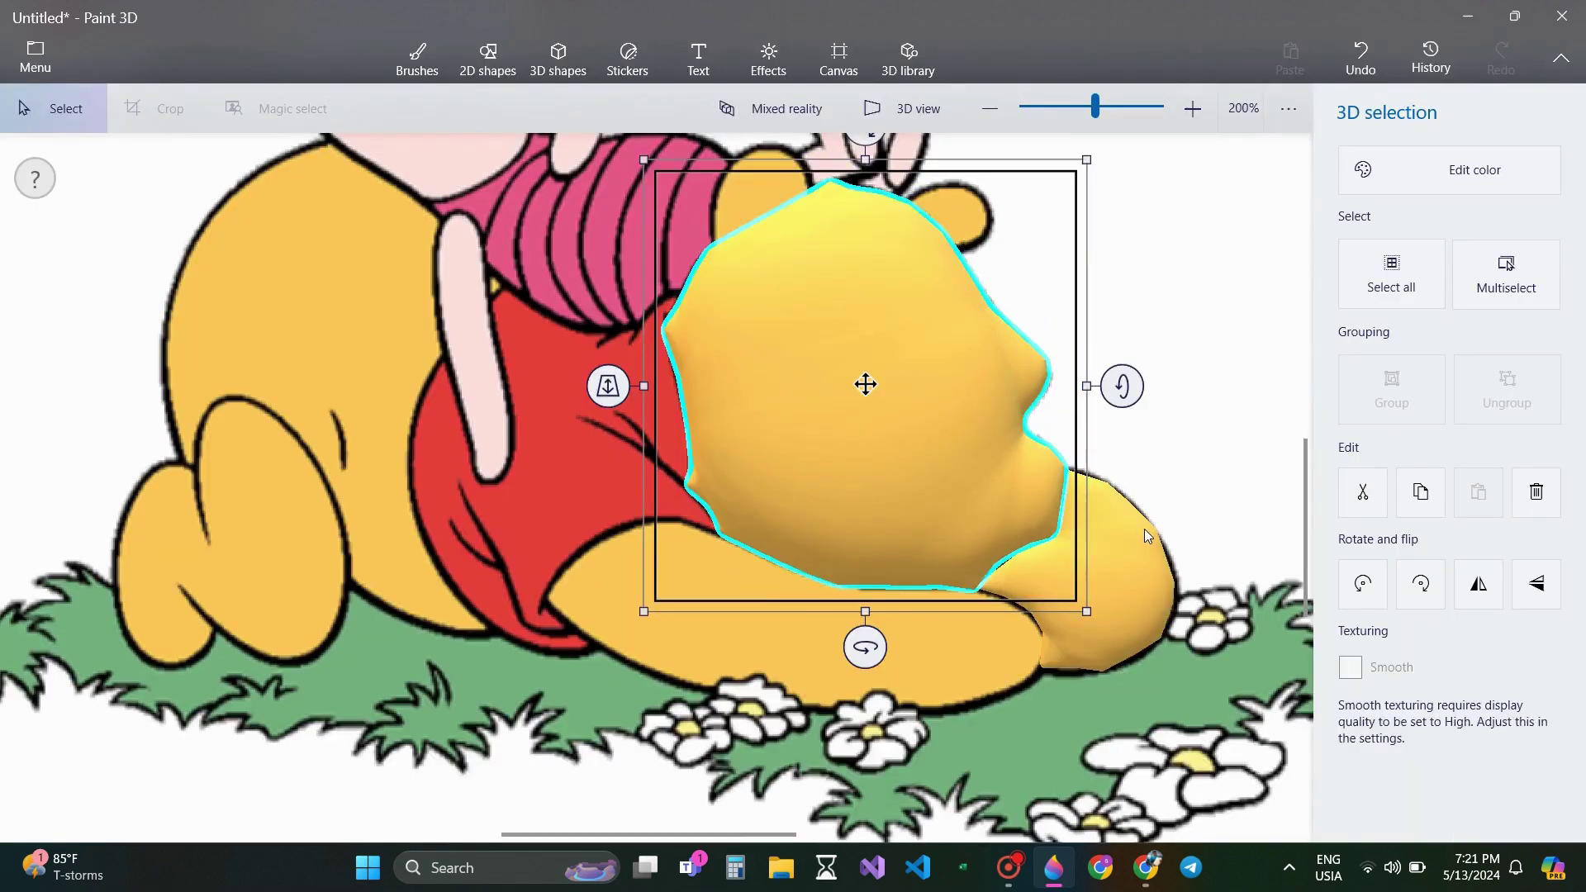
click(1147, 528)
click(1205, 320)
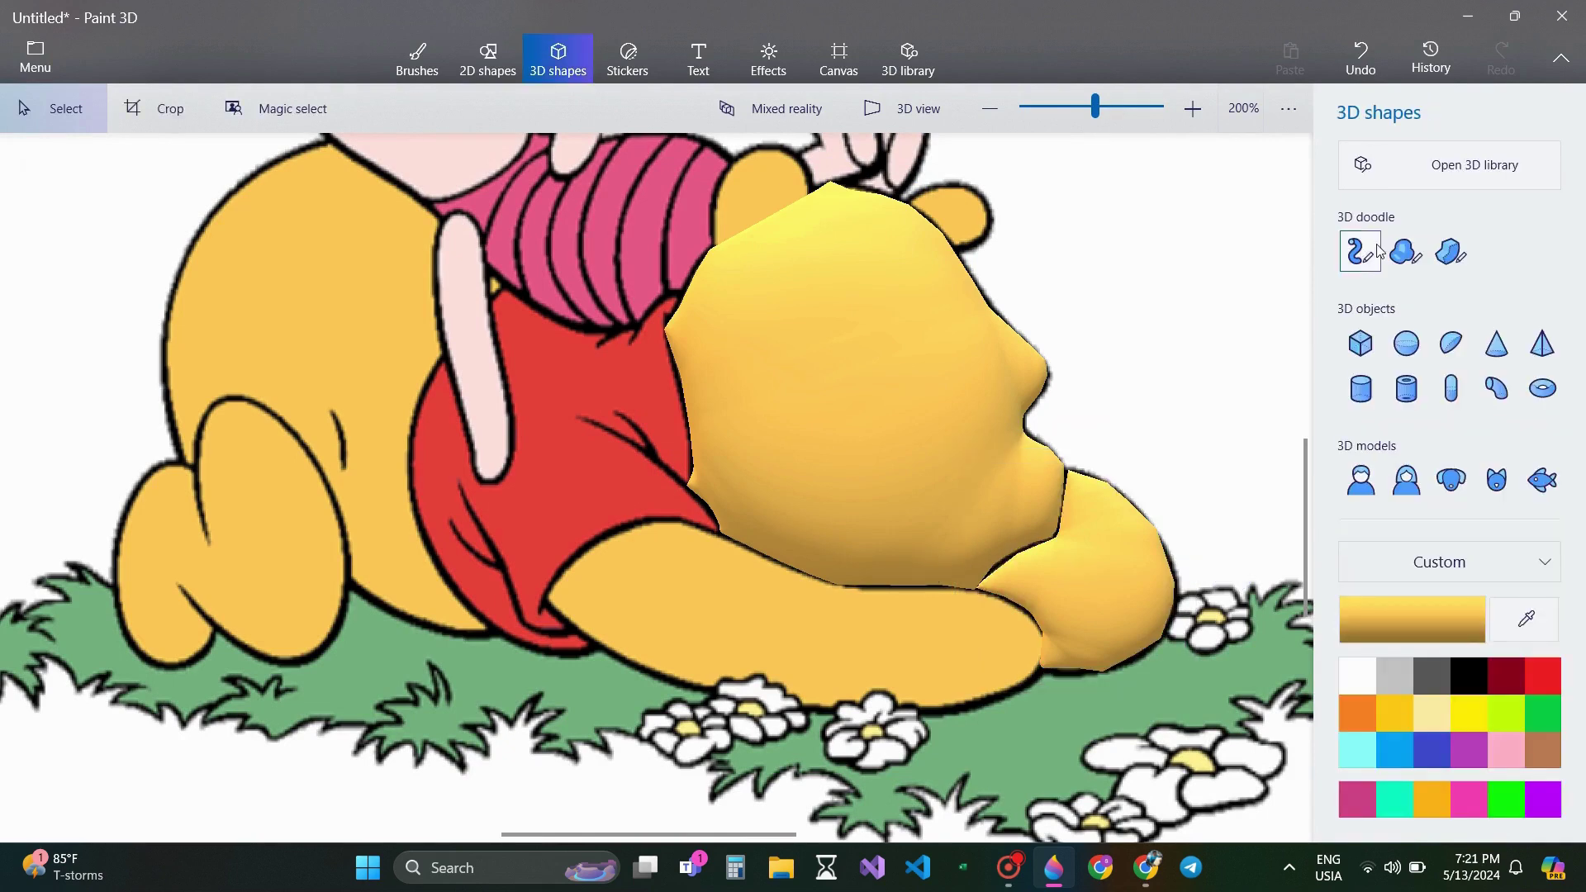
- Trace the bear's near arm, from the shirt sleeve to the paw under the chin, as a yellow soft-edge 3D doodle
click(1406, 250)
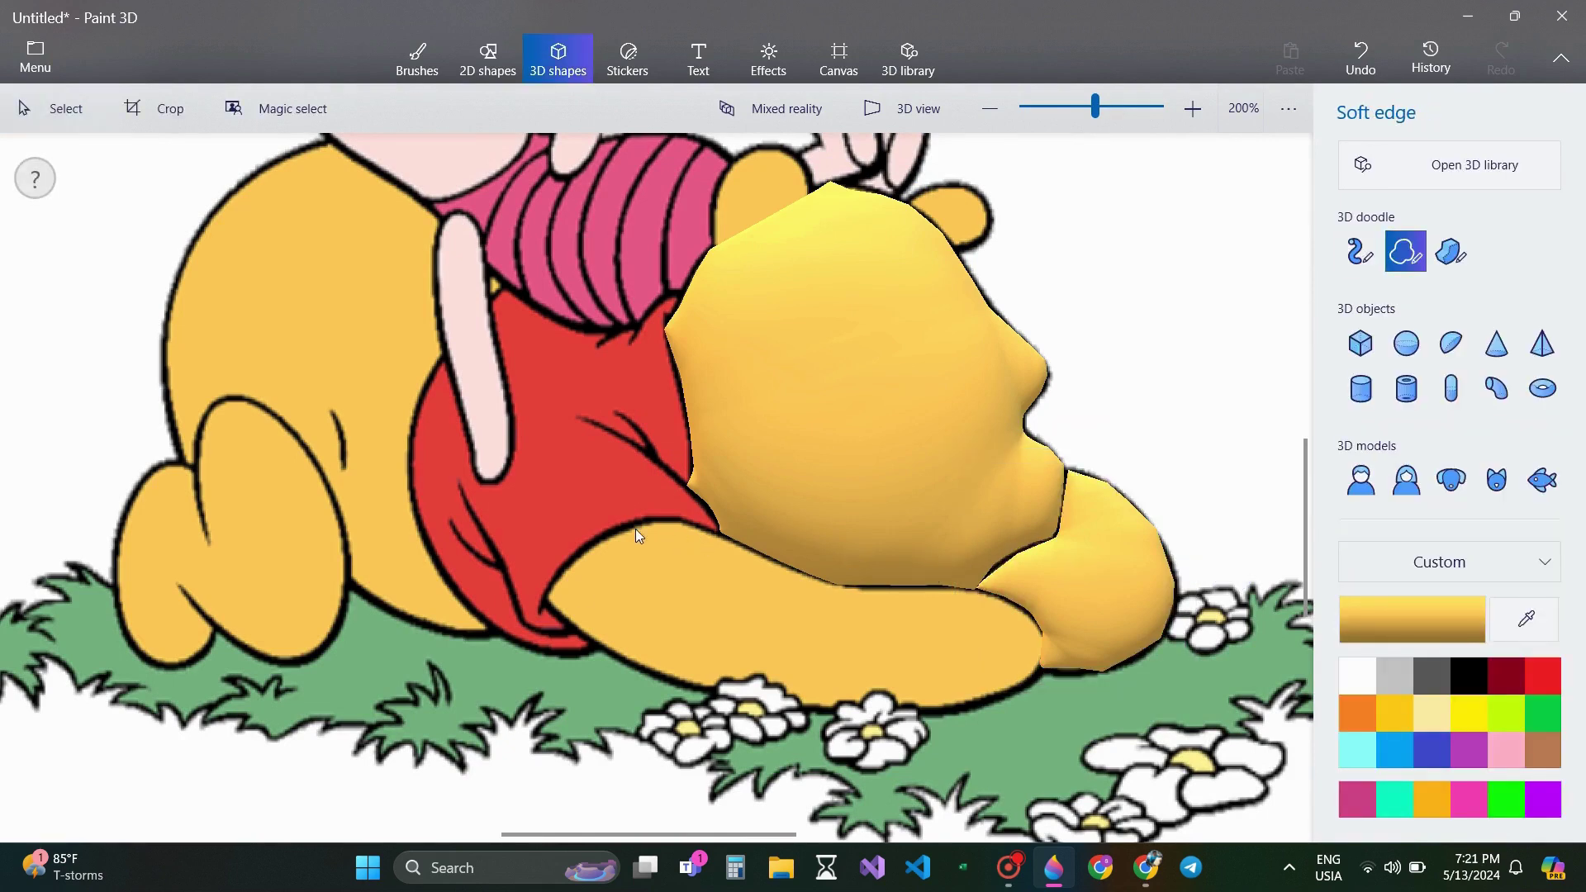
mouse_move(547, 599)
mouse_down()
mouse_move(648, 677)
mouse_move(802, 714)
mouse_move(938, 714)
mouse_move(1015, 693)
mouse_move(1036, 677)
mouse_move(1016, 606)
mouse_up()
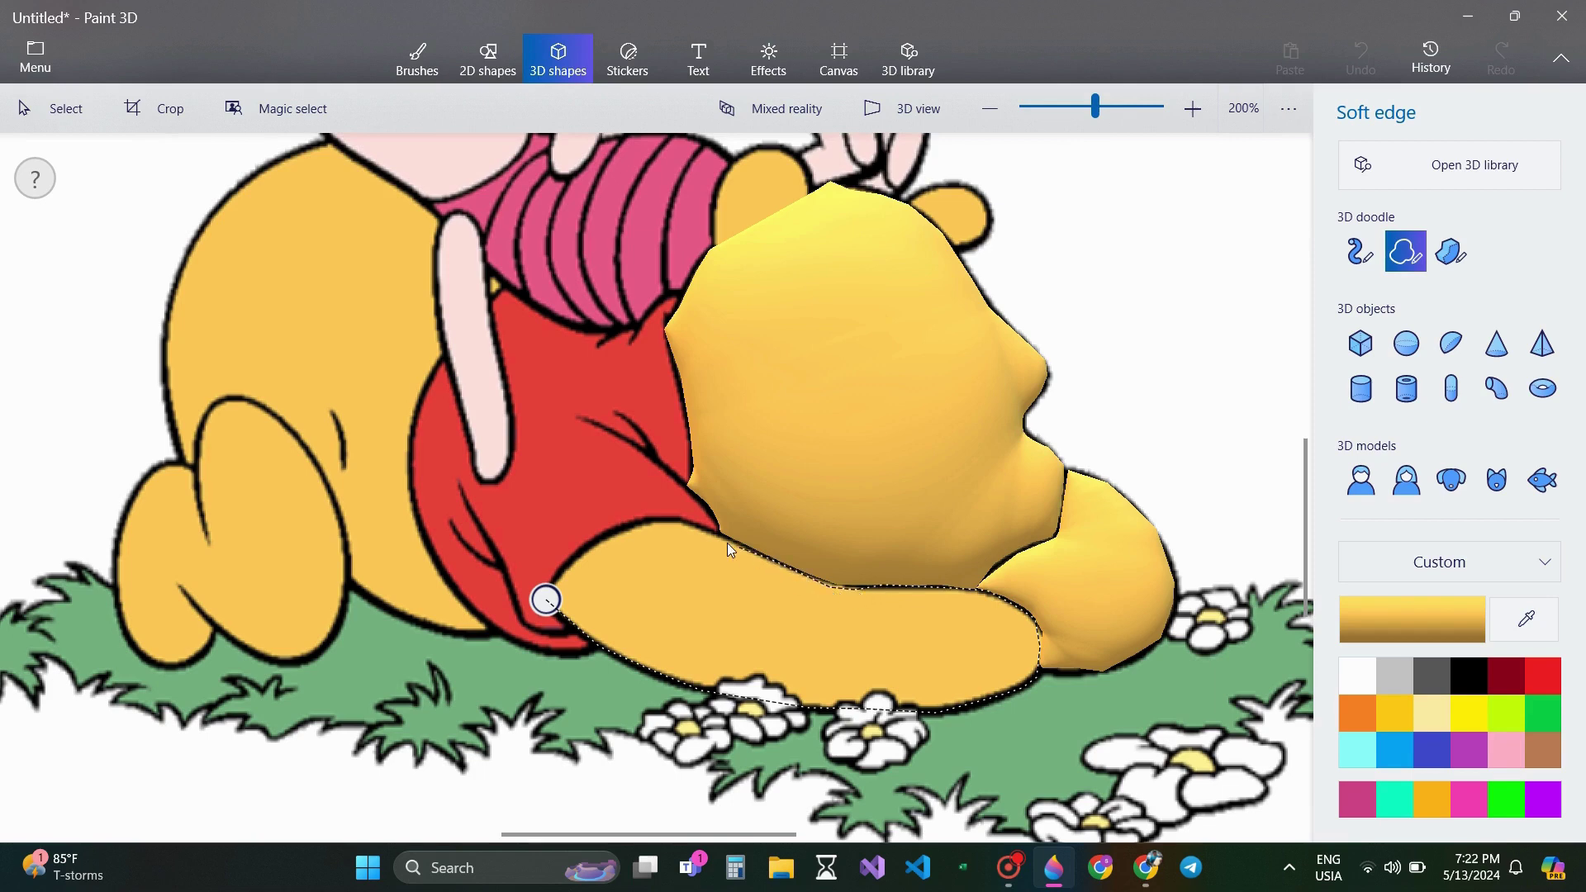
drag(727, 543, 675, 518)
drag(574, 566, 546, 600)
click(811, 370)
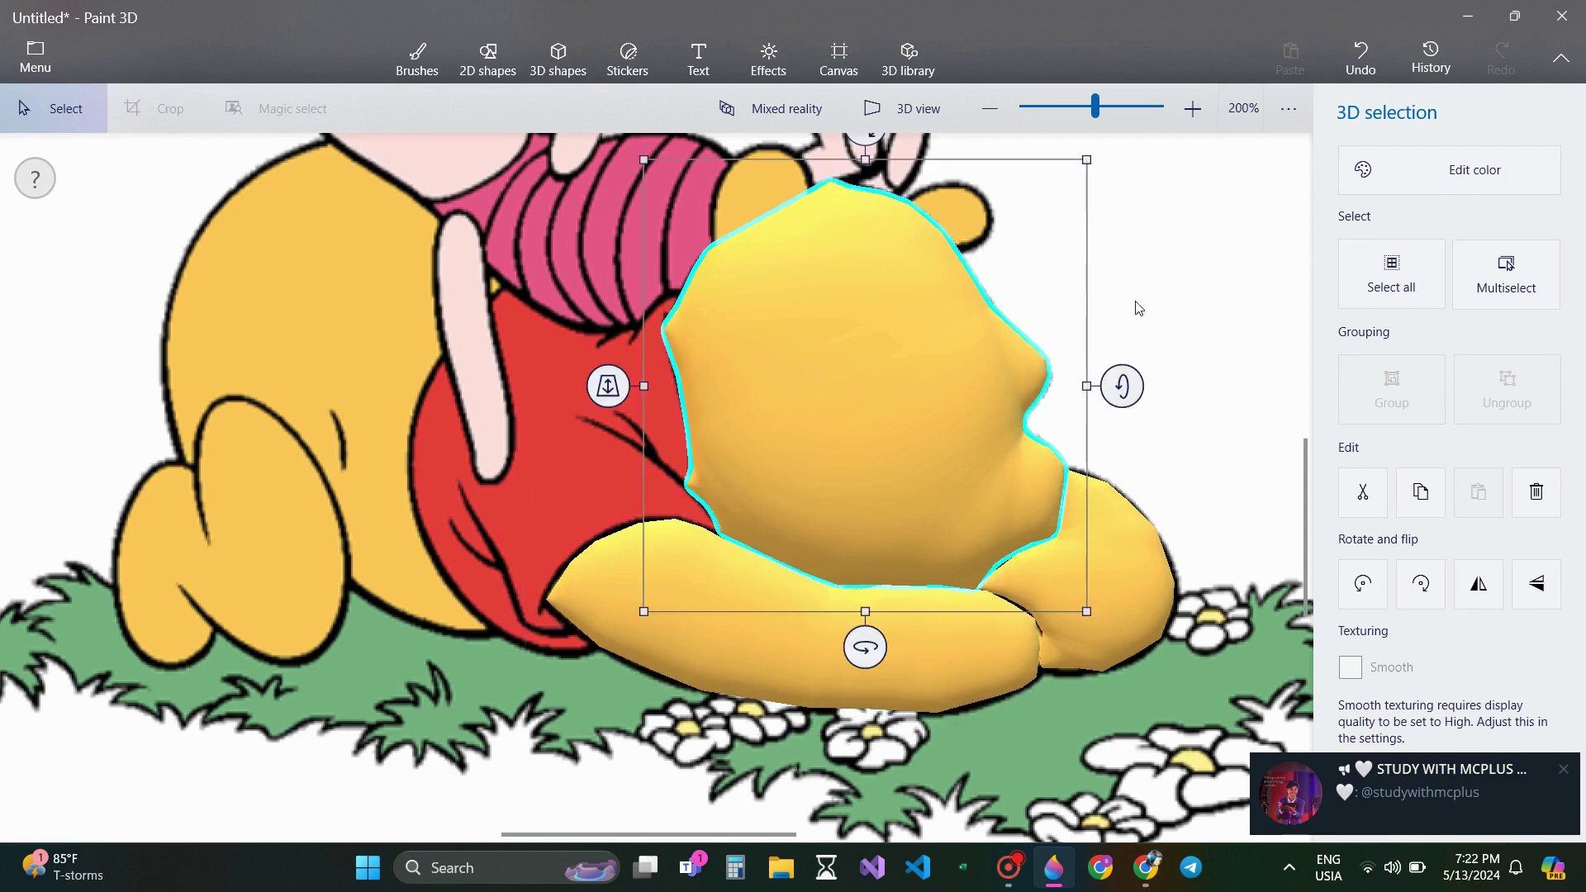
click(1141, 322)
- Sample the shirt's red from the picture and trace the bear's shirt as a soft-edge 3D doodle
click(1406, 251)
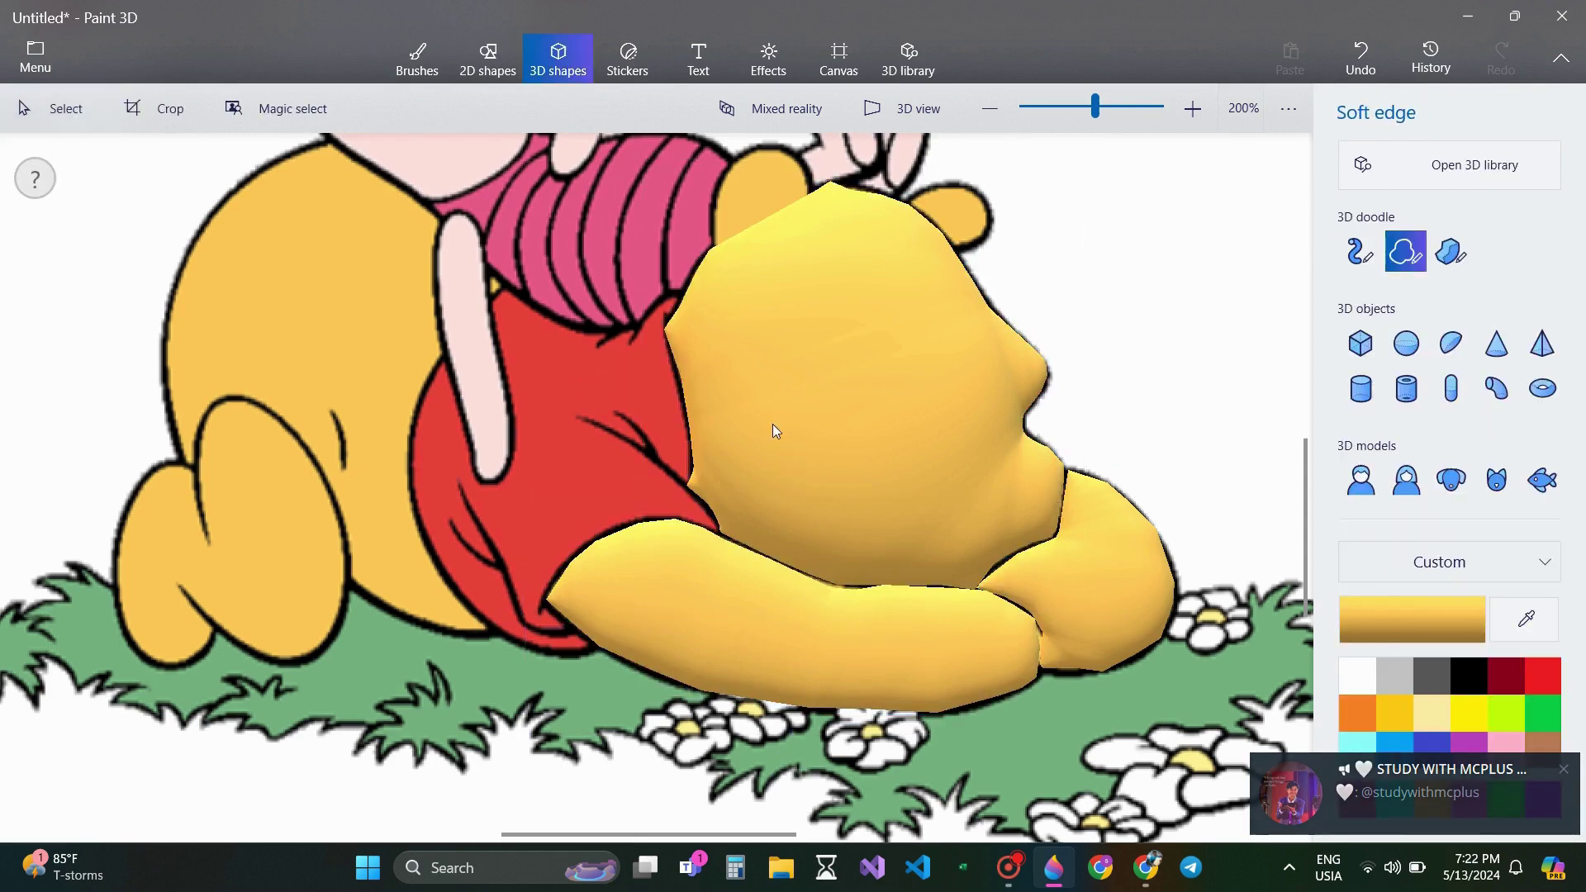
click(1526, 619)
click(597, 423)
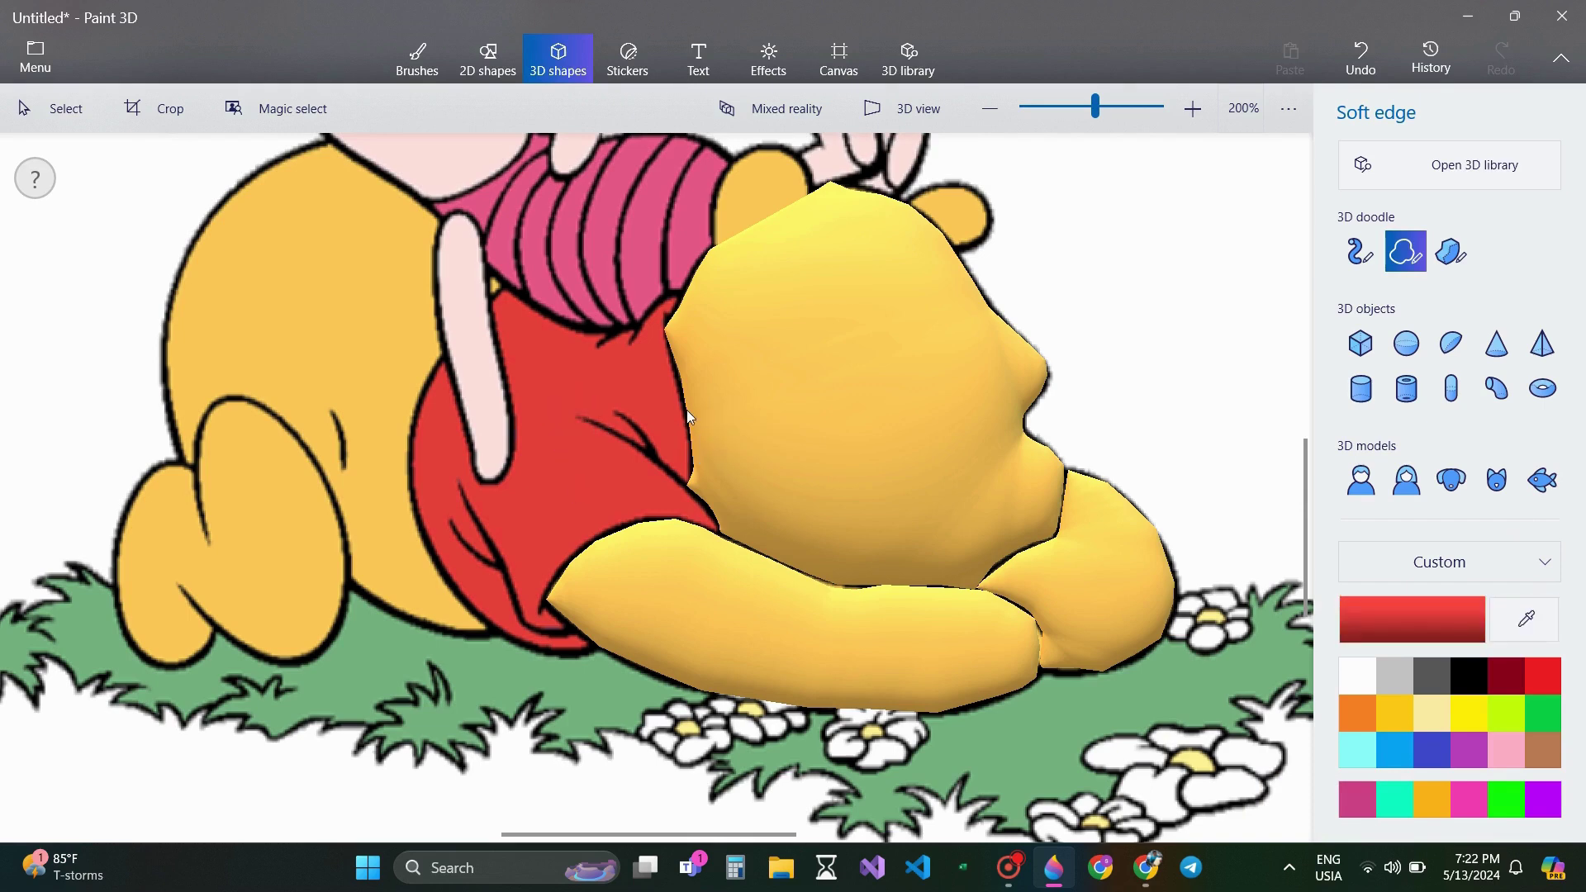
click(679, 293)
mouse_move(670, 354)
mouse_down()
mouse_move(680, 487)
mouse_move(713, 528)
mouse_move(628, 518)
mouse_move(551, 585)
mouse_move(536, 607)
mouse_move(564, 626)
mouse_up()
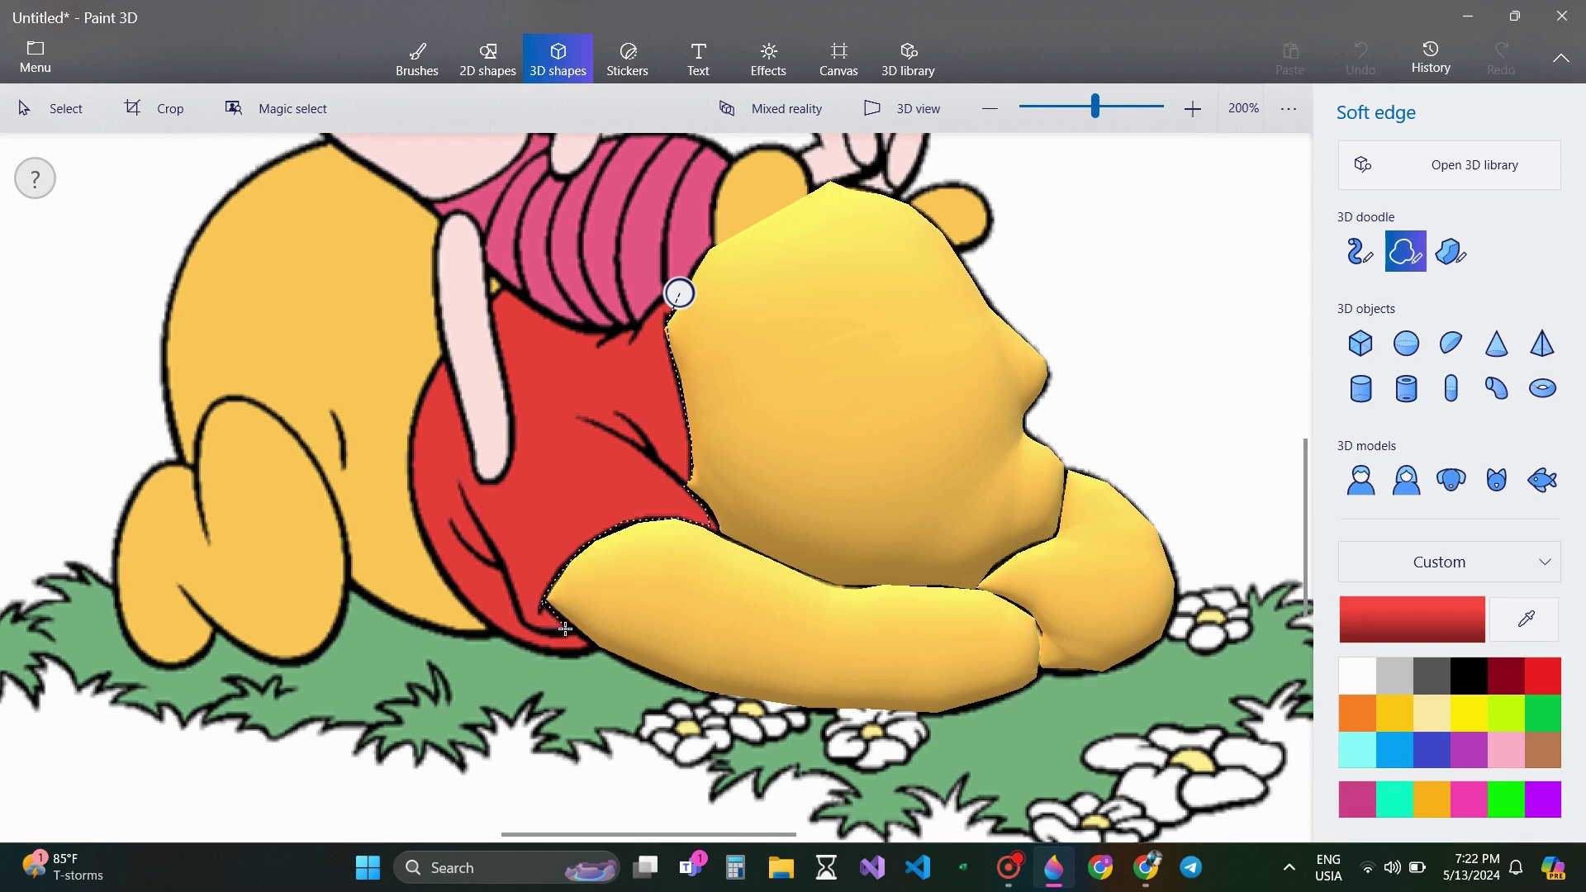
mouse_move(571, 629)
mouse_down()
mouse_move(581, 657)
mouse_move(535, 645)
mouse_move(438, 568)
mouse_move(407, 470)
mouse_move(446, 356)
mouse_up()
mouse_move(508, 288)
mouse_down()
mouse_move(602, 332)
mouse_move(672, 287)
mouse_up()
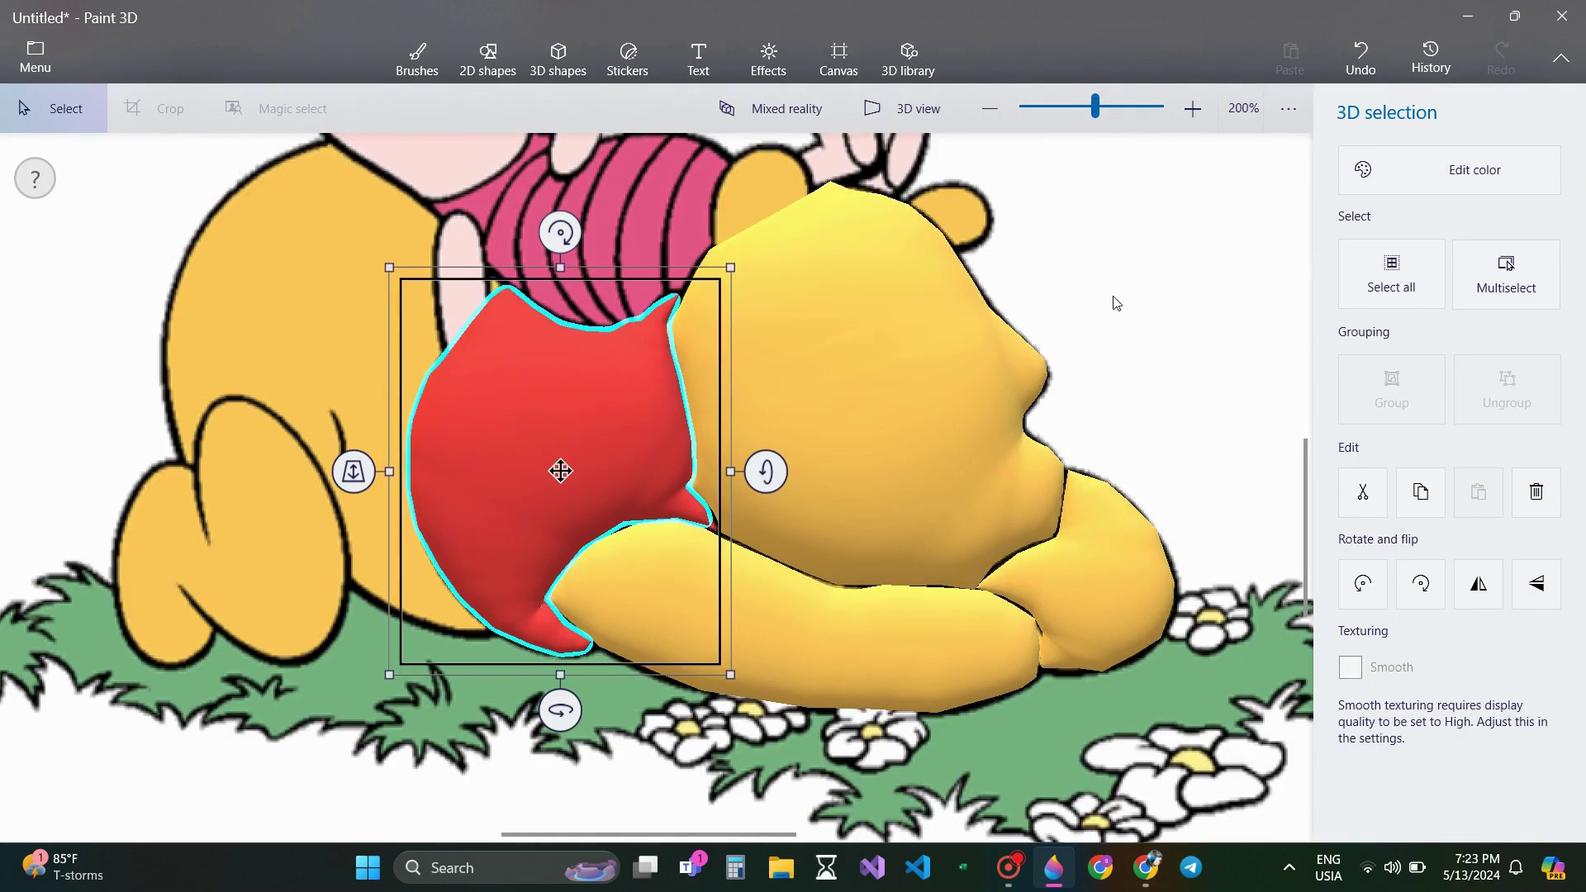
click(1117, 306)
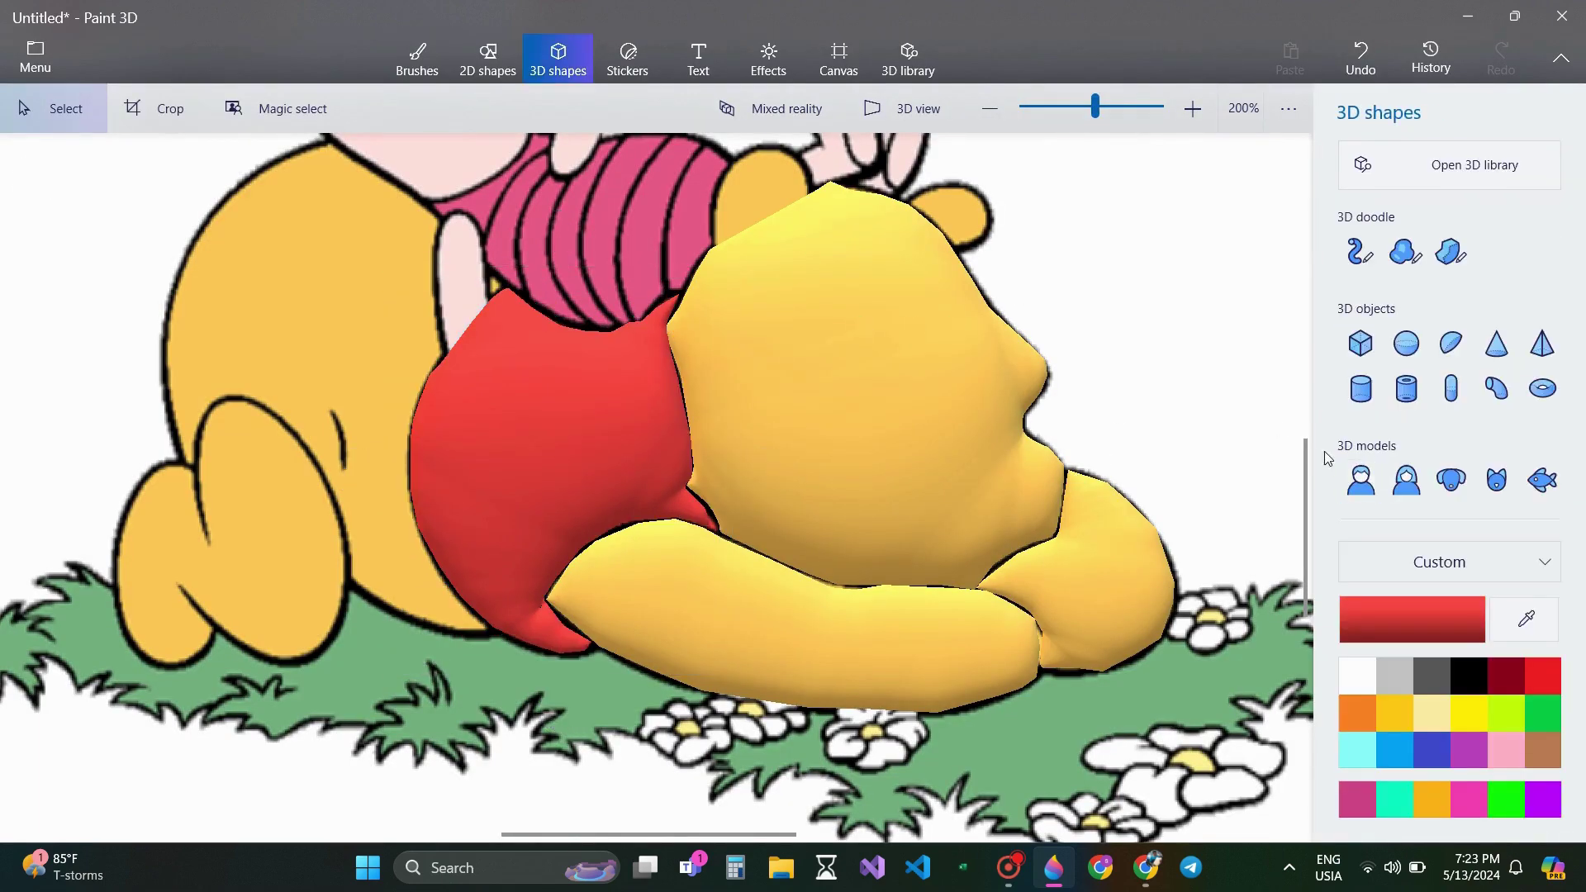
- Sample the yellow from the bear's head and trace its rear body behind the shirt as a soft-edge 3D doodle
click(1525, 619)
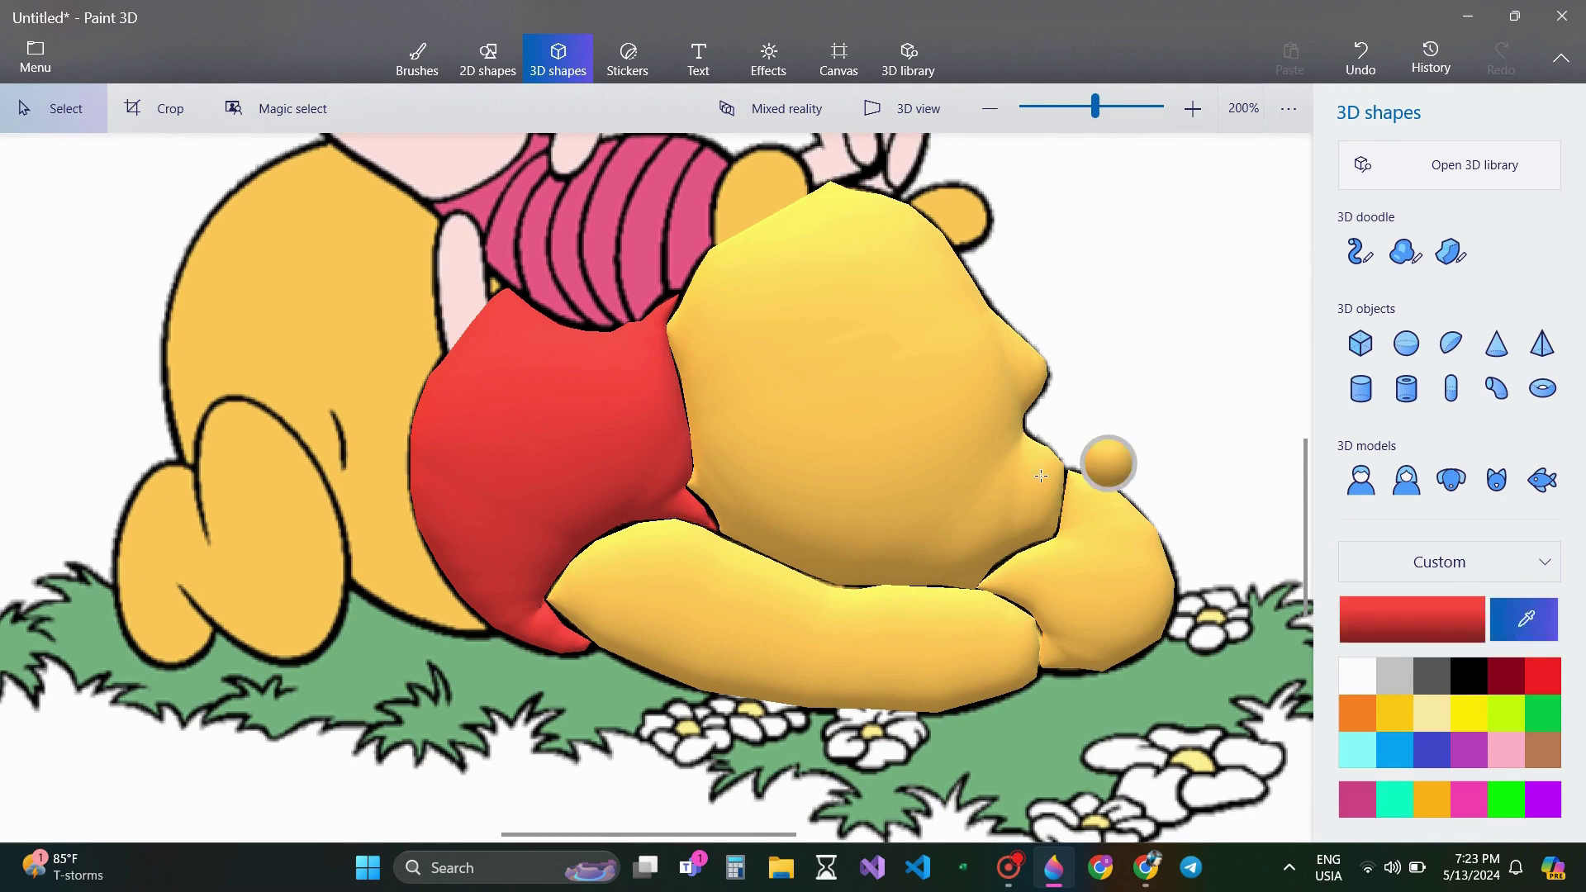
click(904, 432)
click(1406, 252)
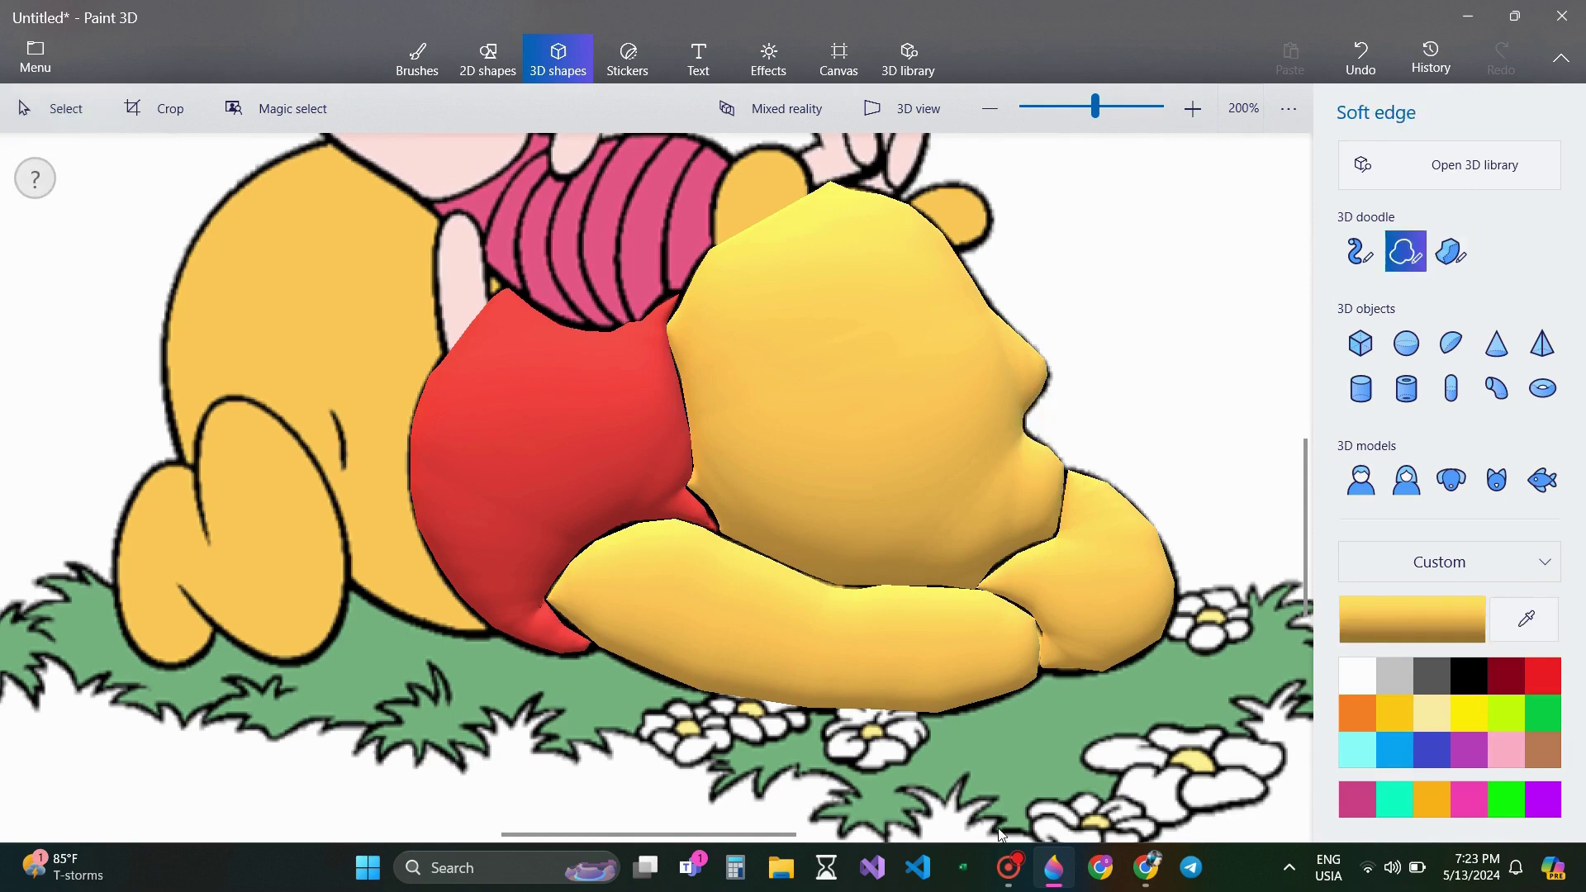
scroll(613, 467, left, 3)
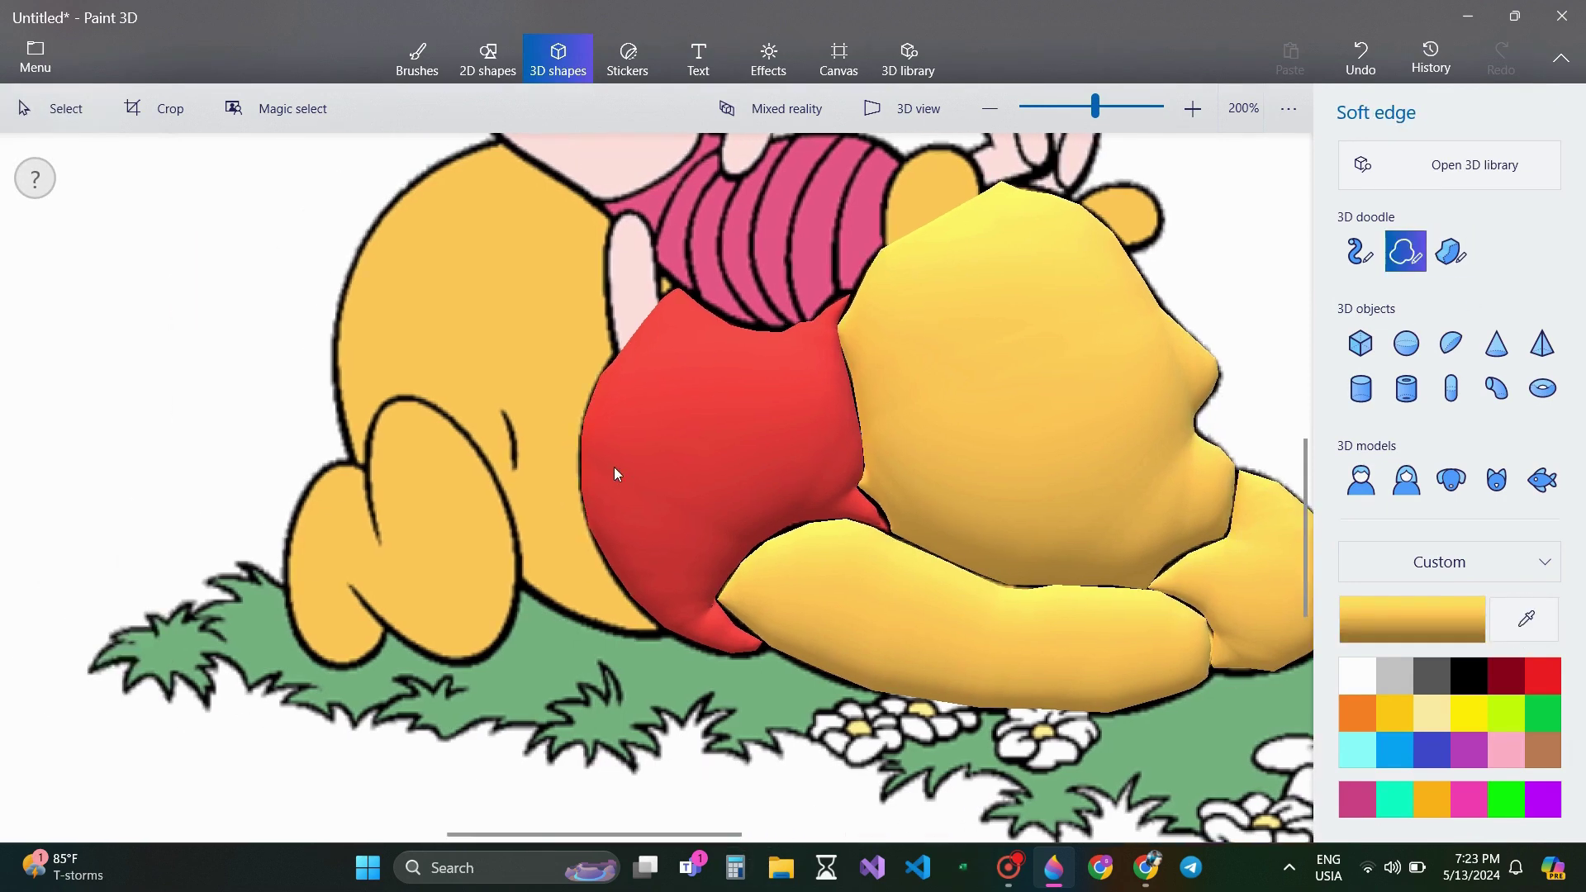
mouse_move(618, 352)
mouse_down()
mouse_move(568, 441)
mouse_move(575, 491)
mouse_move(591, 538)
mouse_move(606, 504)
mouse_move(613, 585)
mouse_move(619, 499)
mouse_move(609, 599)
mouse_move(670, 632)
mouse_move(635, 646)
mouse_move(472, 552)
mouse_up()
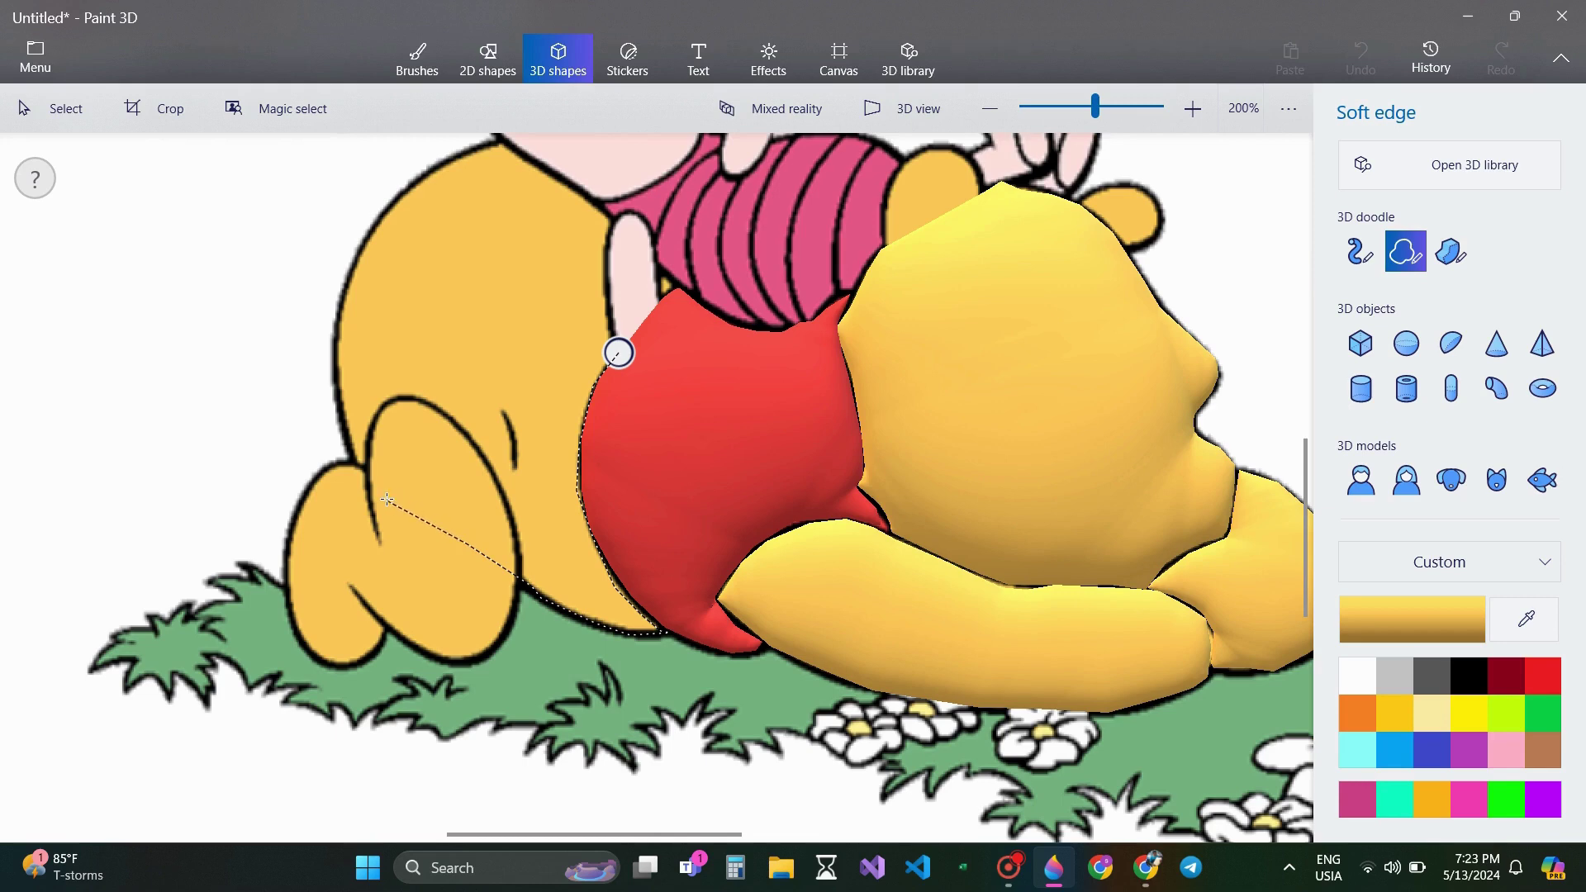
mouse_move(386, 495)
mouse_down()
mouse_move(334, 406)
mouse_move(350, 270)
mouse_move(377, 214)
mouse_move(492, 143)
mouse_move(576, 197)
mouse_move(504, 149)
mouse_up()
scroll(1308, 485, up, 1)
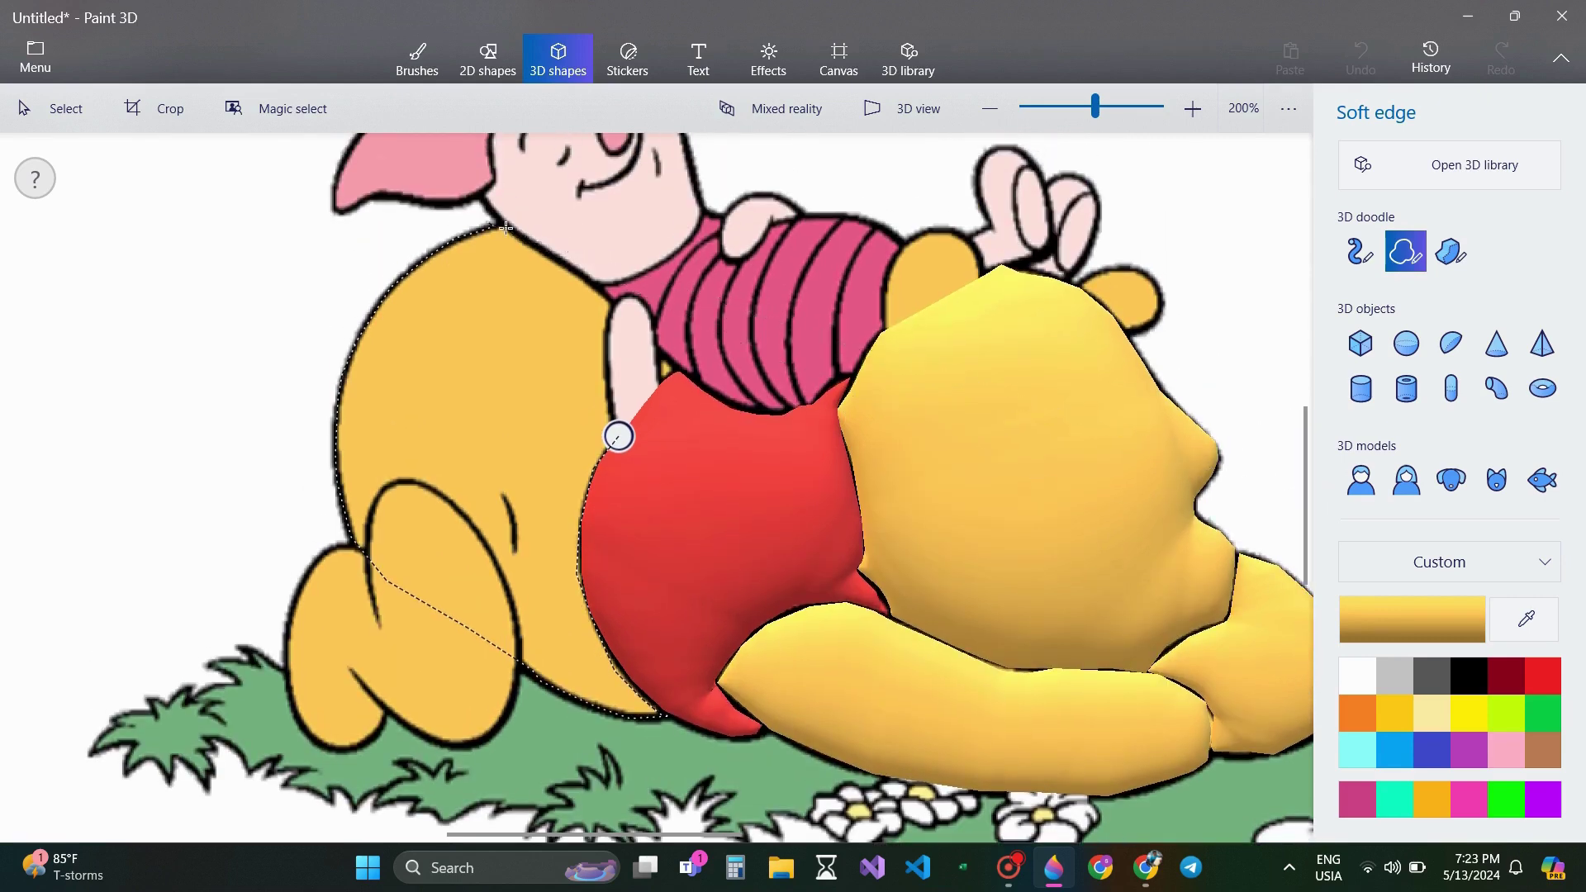
mouse_move(529, 240)
mouse_down()
mouse_move(614, 310)
mouse_move(617, 436)
mouse_up()
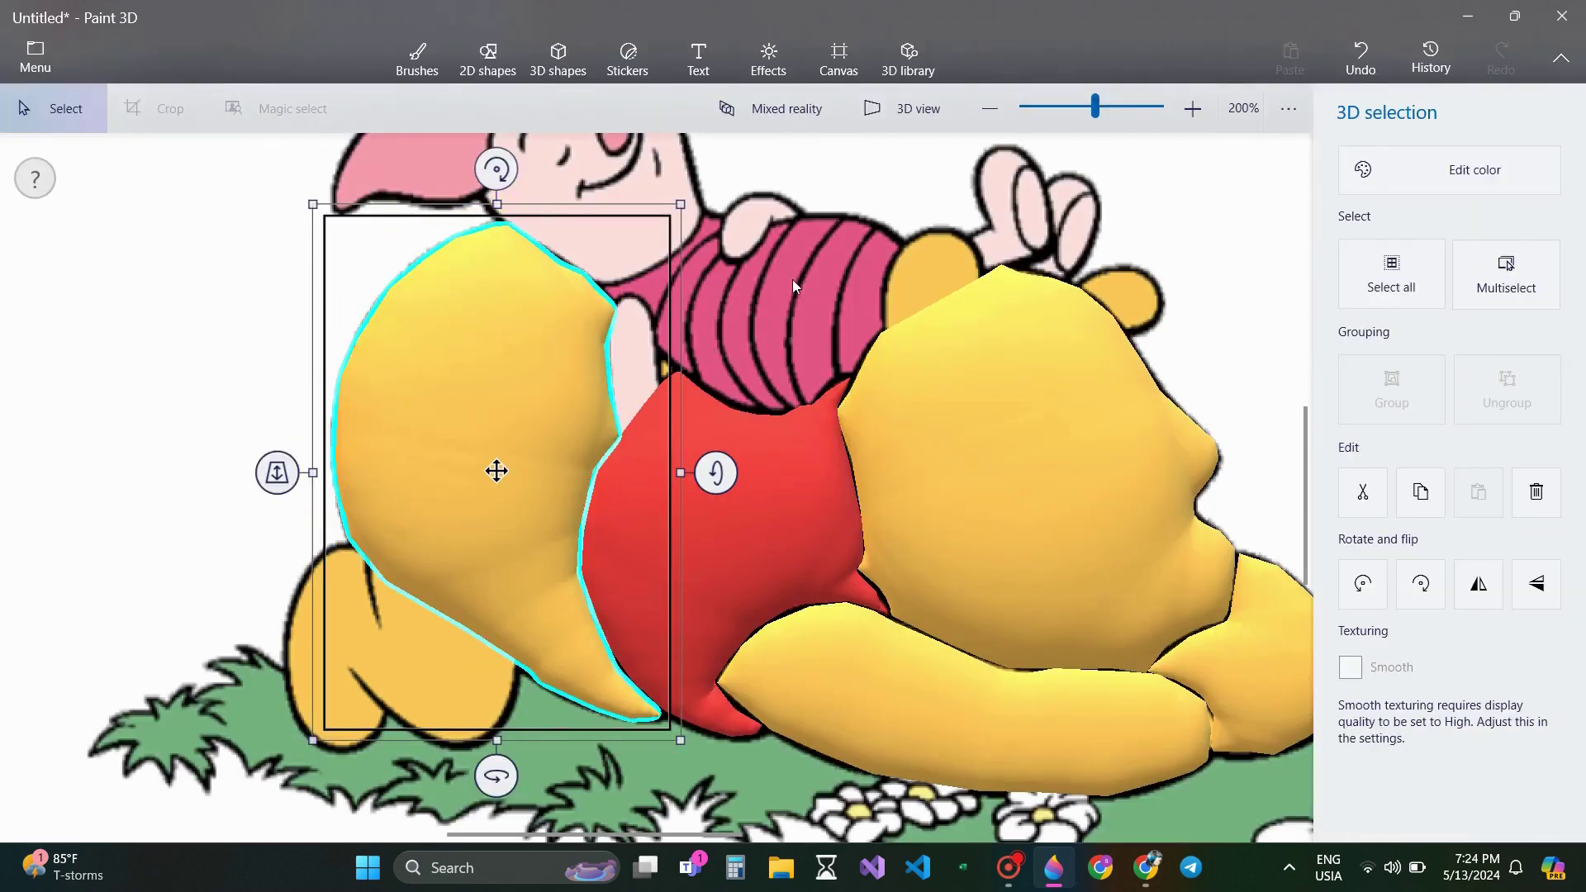
click(792, 280)
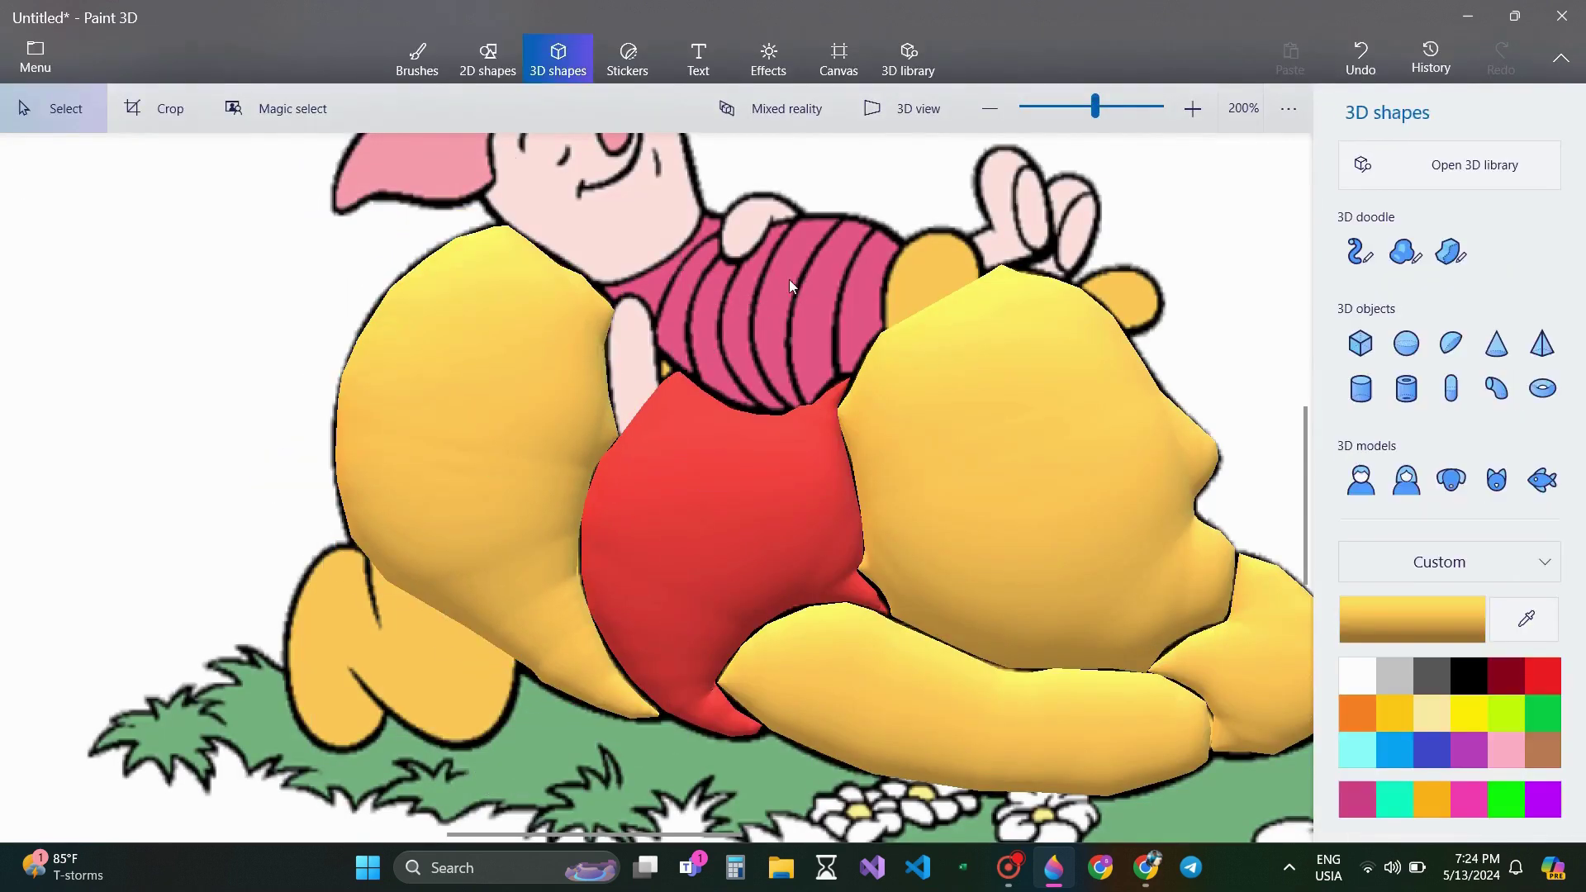
click(1450, 251)
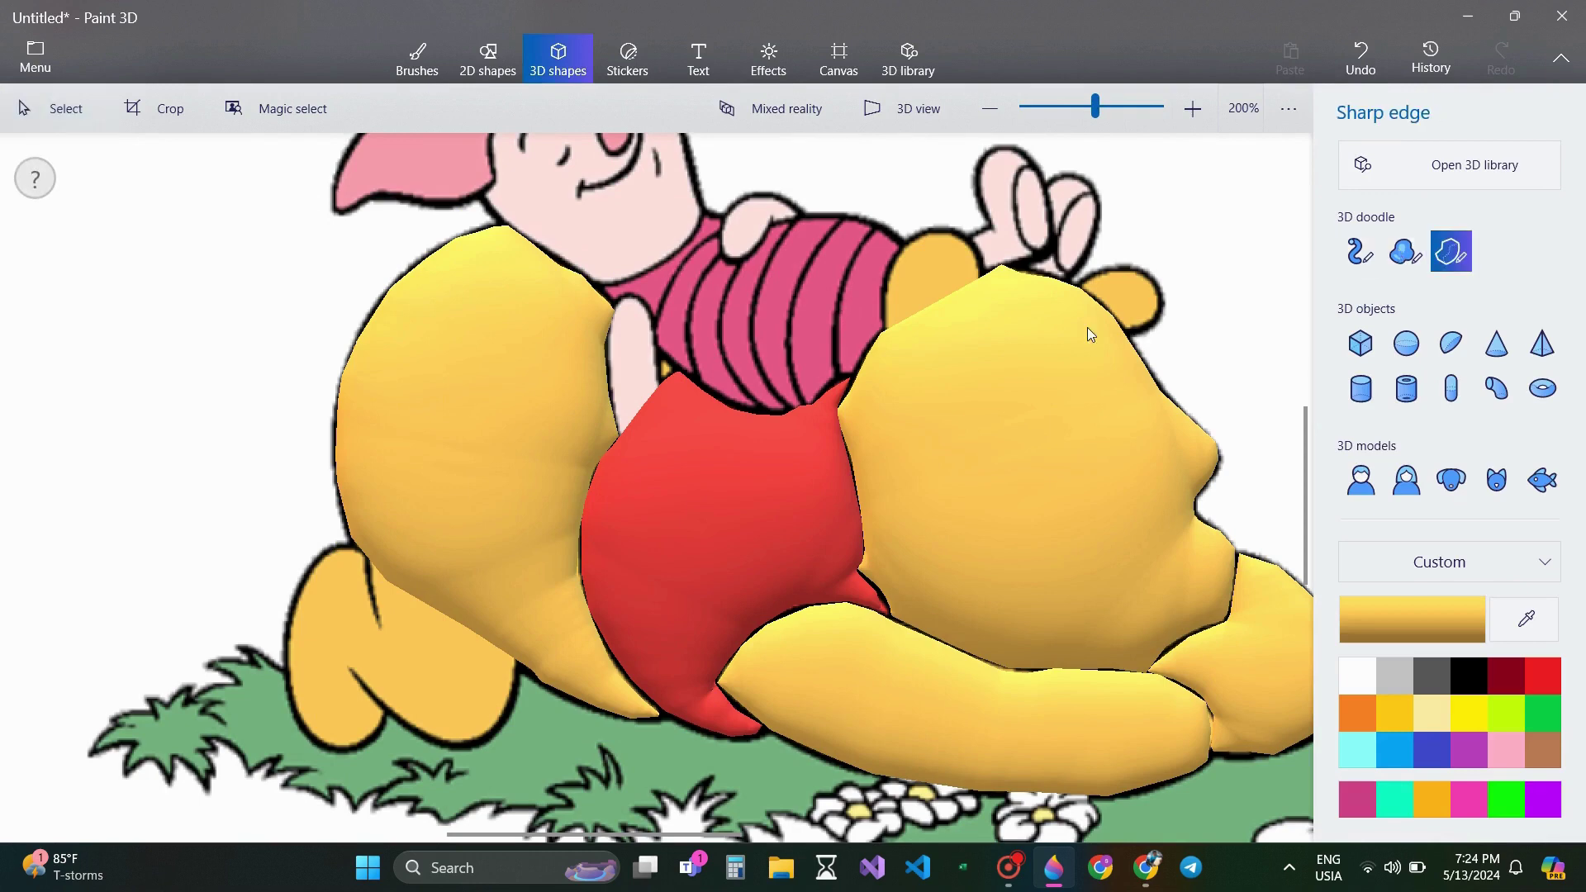
click(357, 548)
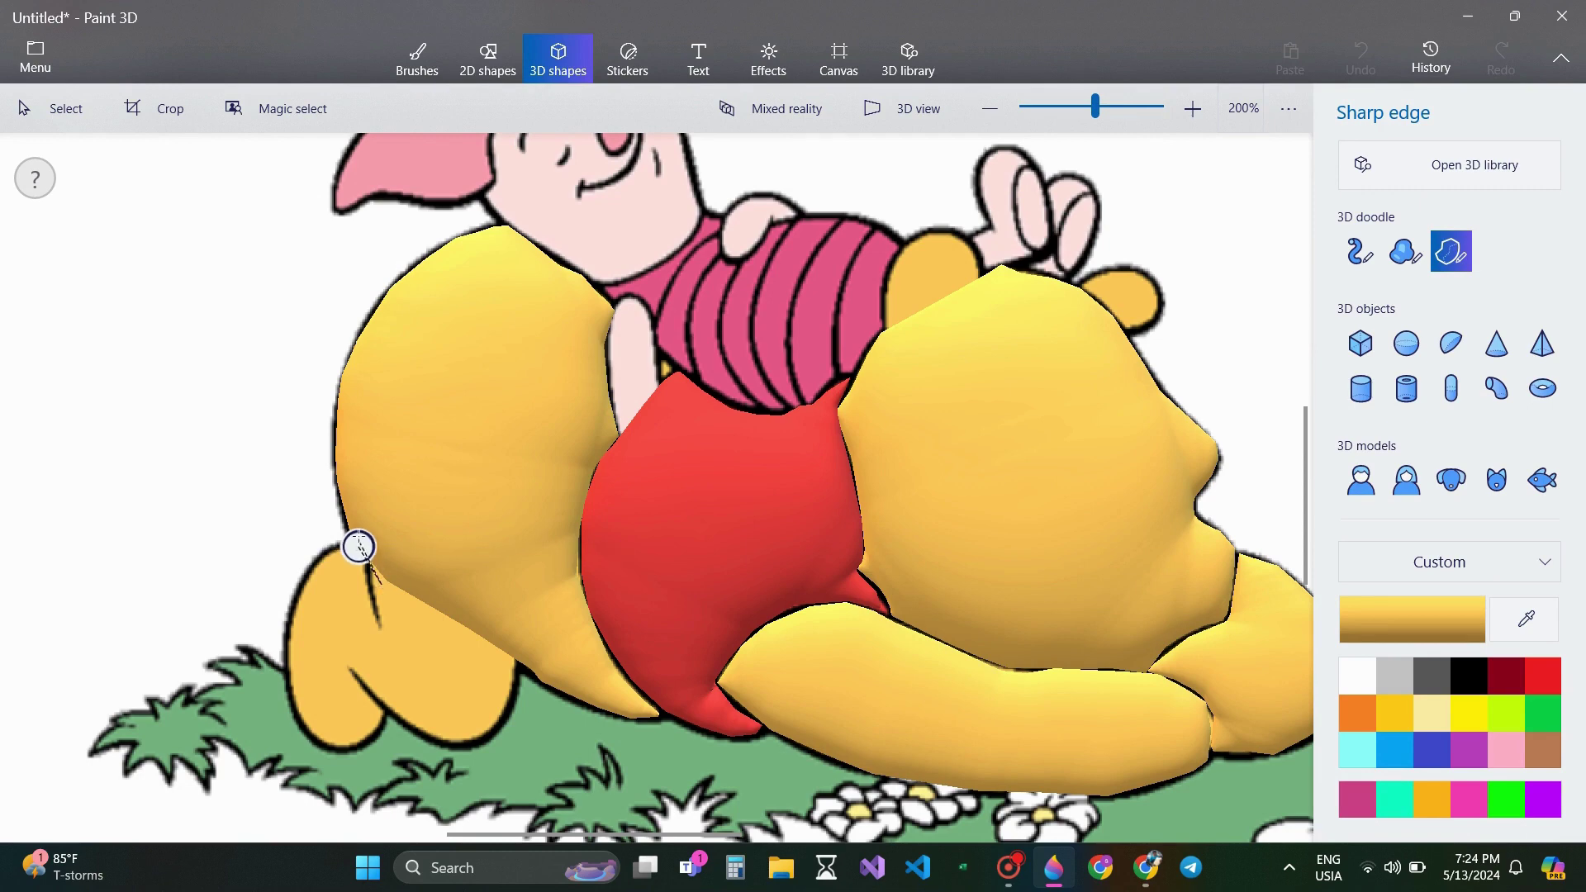
click(357, 547)
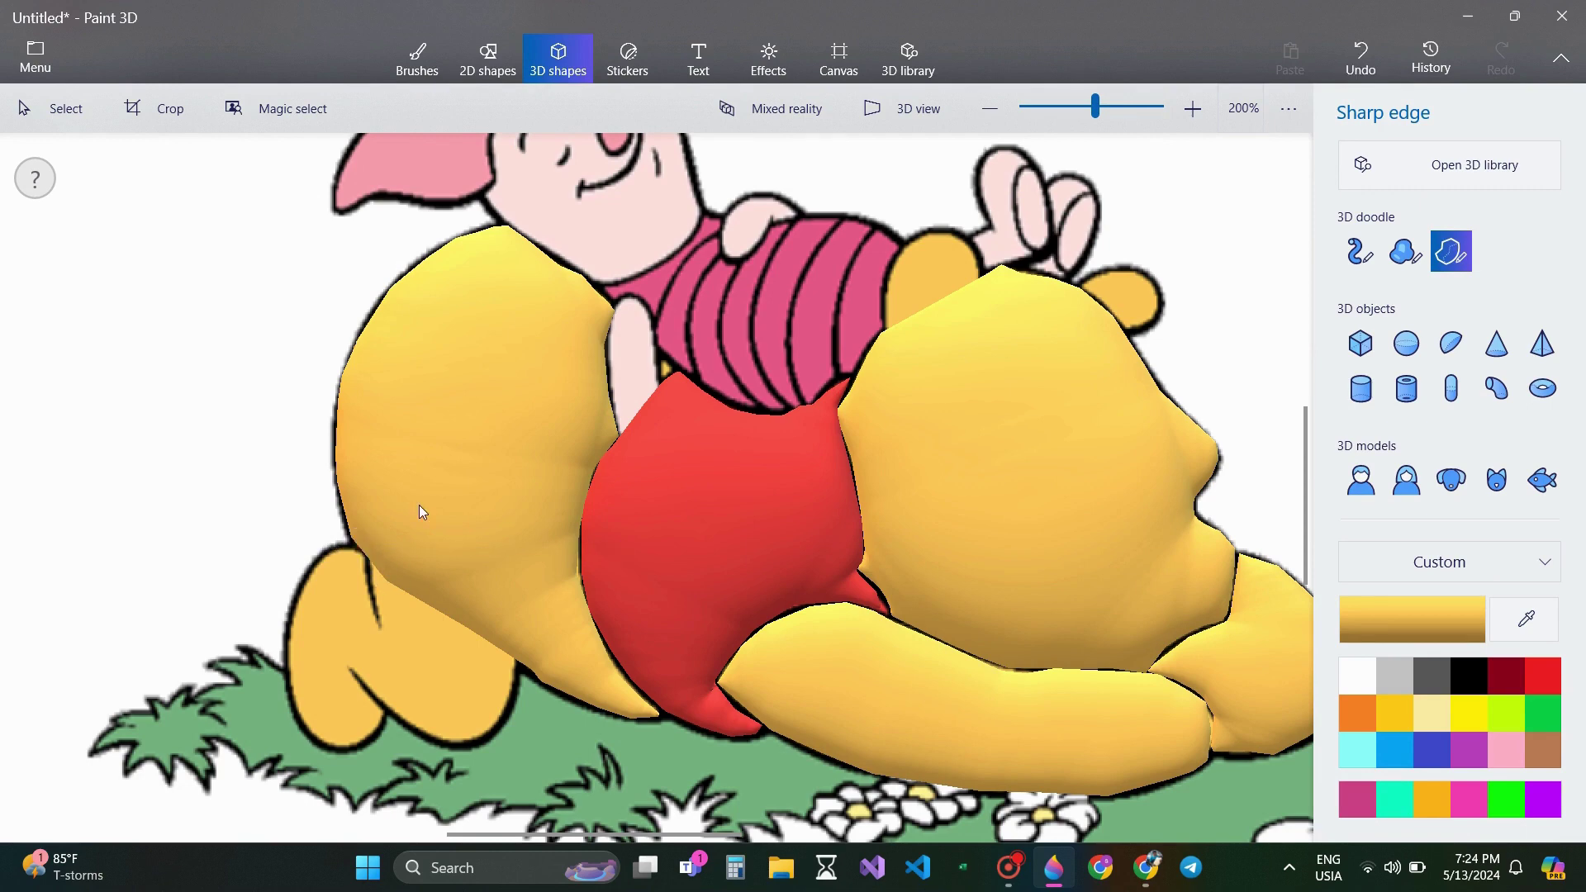
- Trace the bear's two legs below the rear body as one yellow soft-edge 3D doodle
click(1405, 252)
mouse_move(357, 542)
mouse_down()
mouse_move(302, 575)
mouse_move(287, 628)
mouse_move(306, 738)
mouse_move(354, 748)
mouse_move(388, 712)
mouse_move(452, 749)
mouse_move(489, 740)
mouse_move(517, 682)
mouse_move(356, 542)
mouse_up()
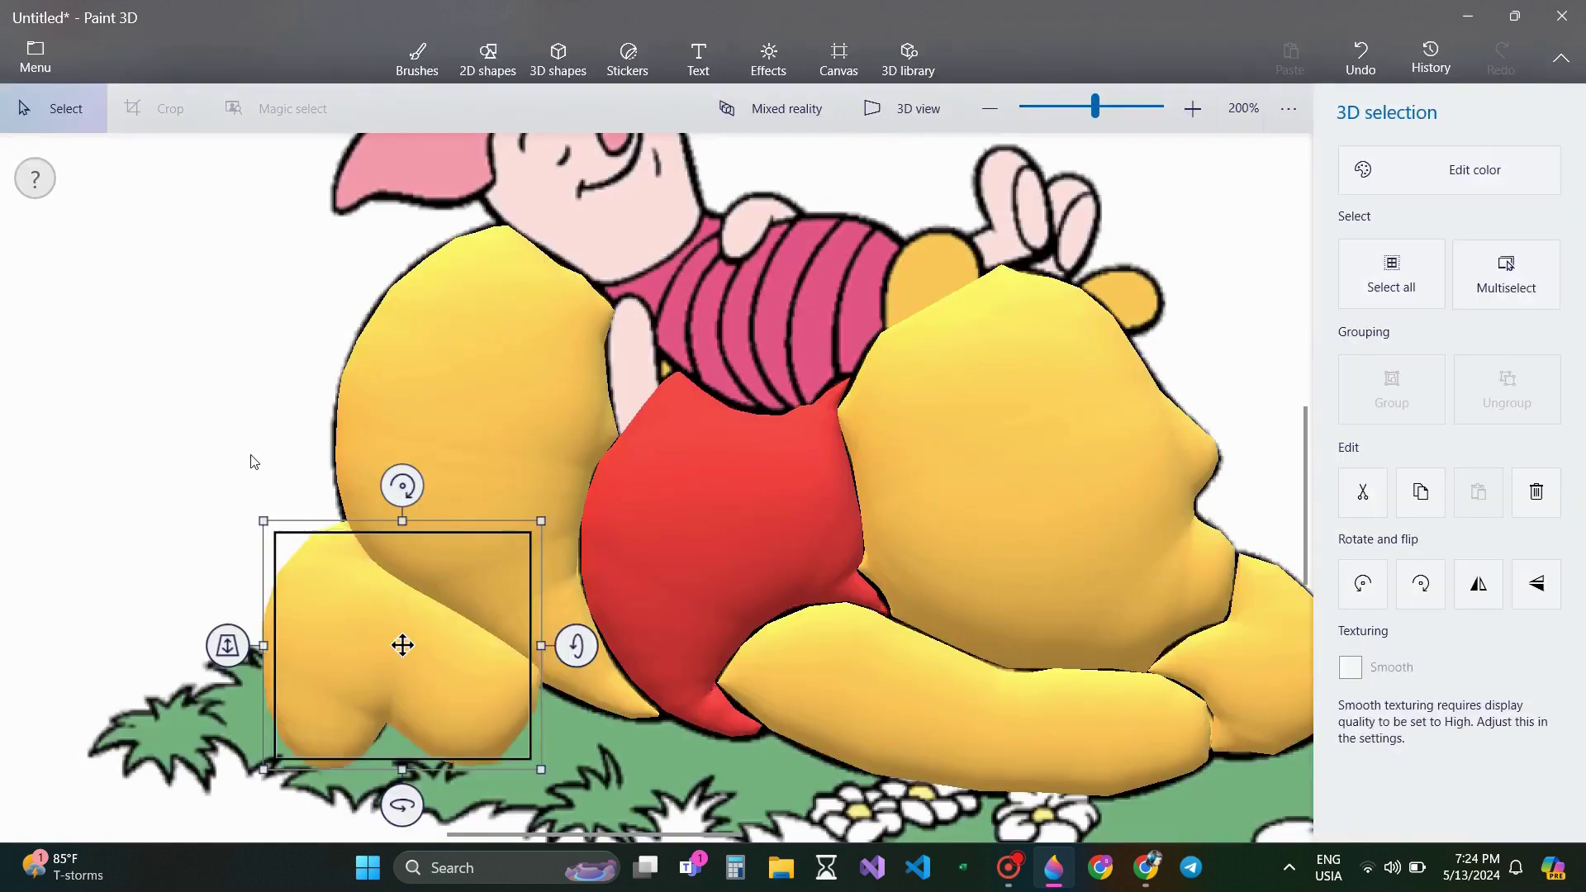
click(255, 461)
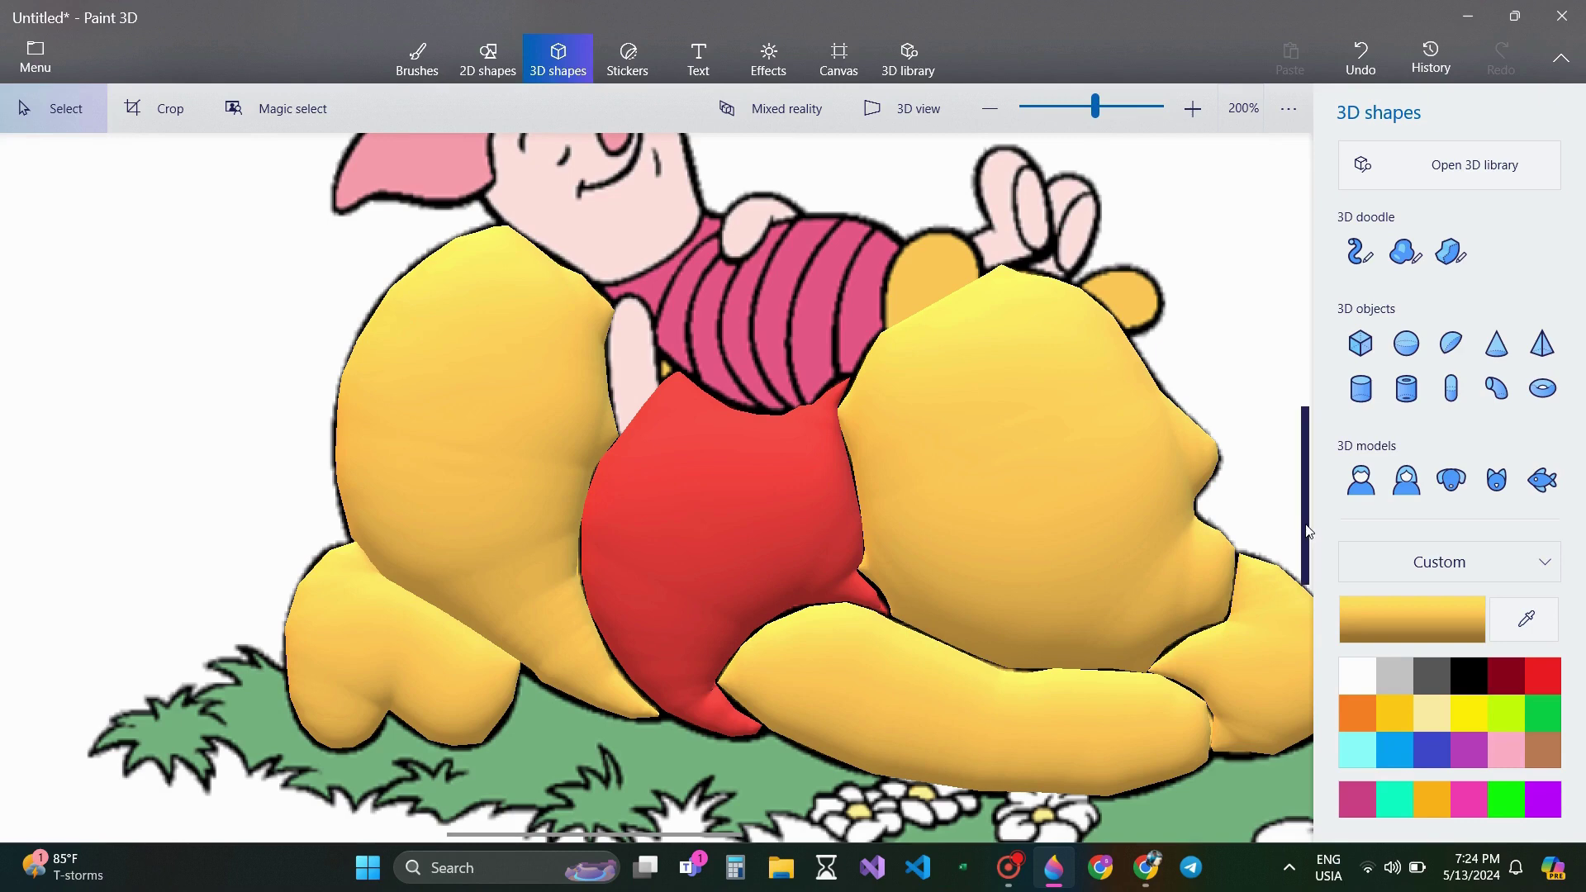
- Trace the bear's far ear, above its forehead, as a yellow soft-edge 3D doodle and stretch it slightly to meet the head
drag(1306, 528, 1299, 469)
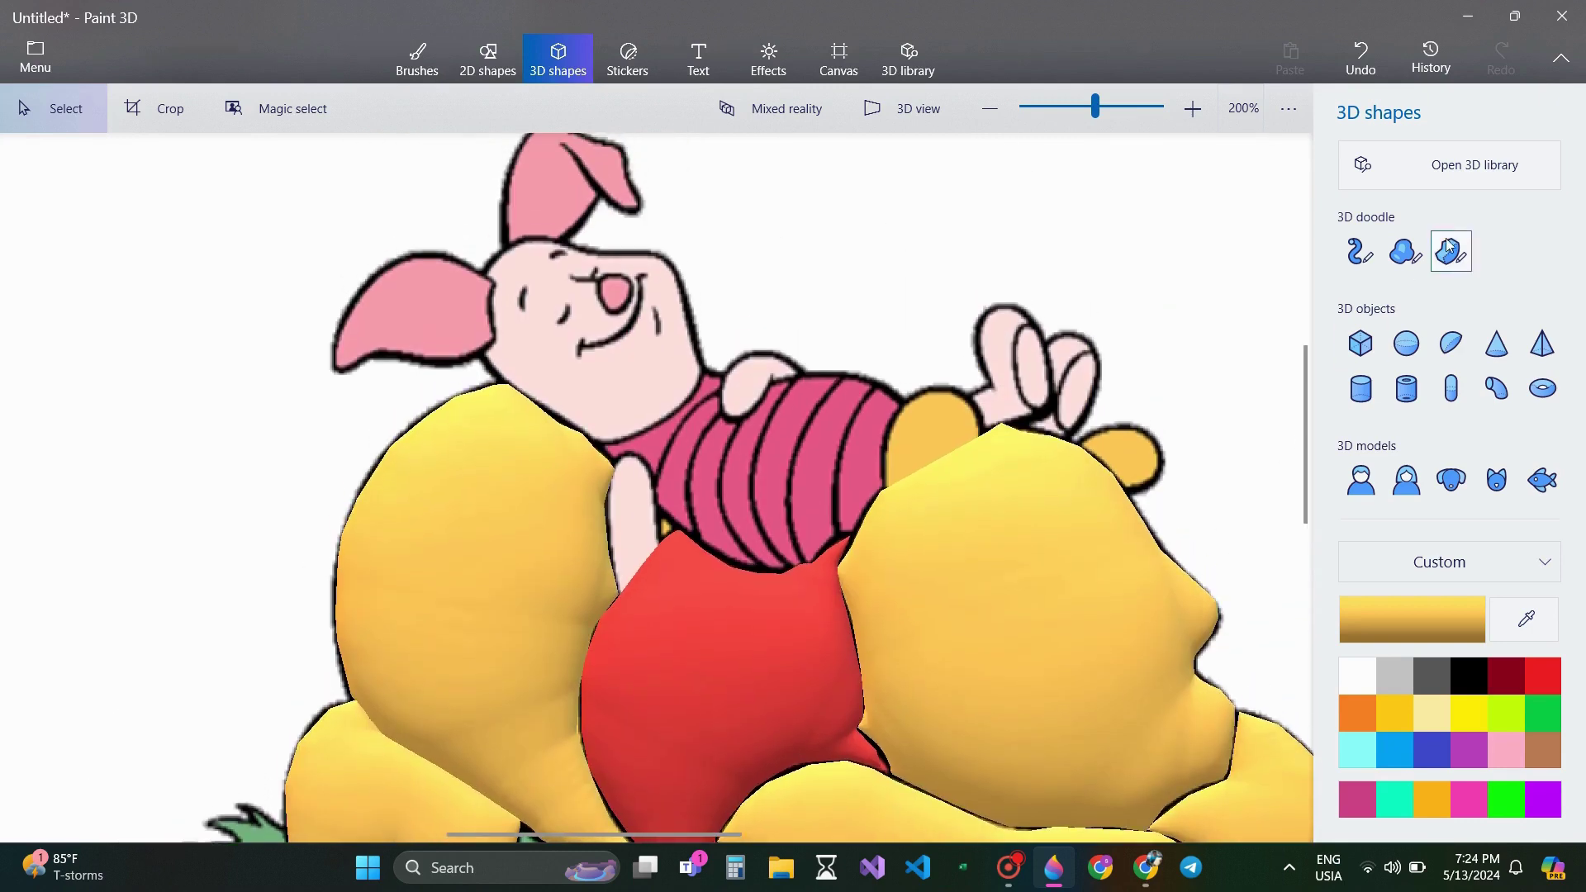
click(1406, 251)
click(1082, 443)
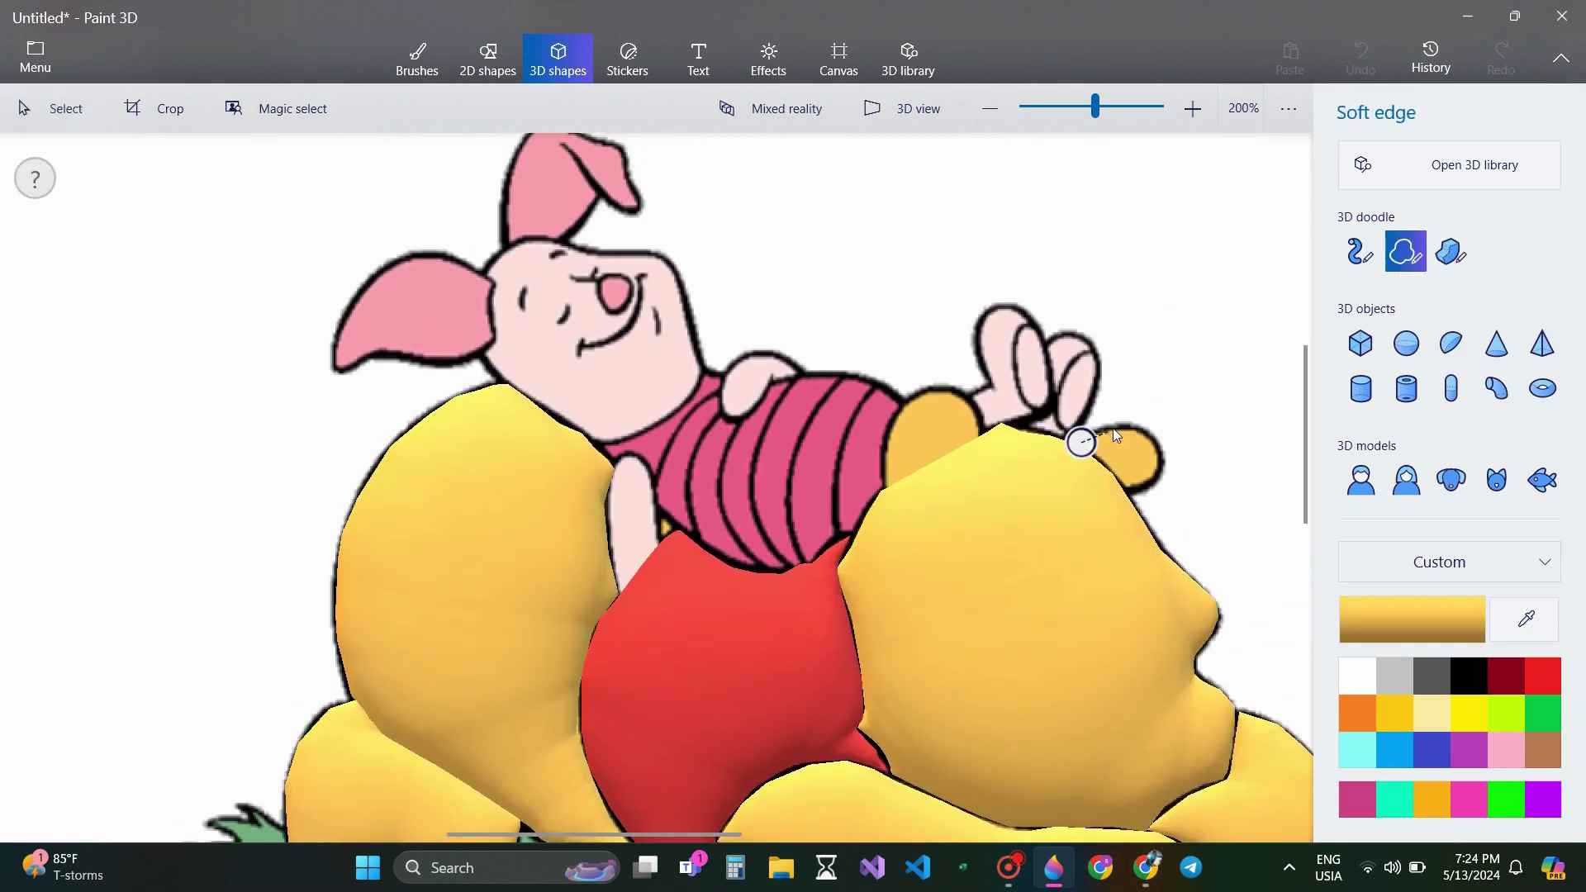
drag(1116, 429, 1155, 437)
mouse_move(1155, 491)
mouse_down()
mouse_move(1130, 494)
mouse_move(1110, 468)
mouse_up()
click(1082, 441)
click(1188, 298)
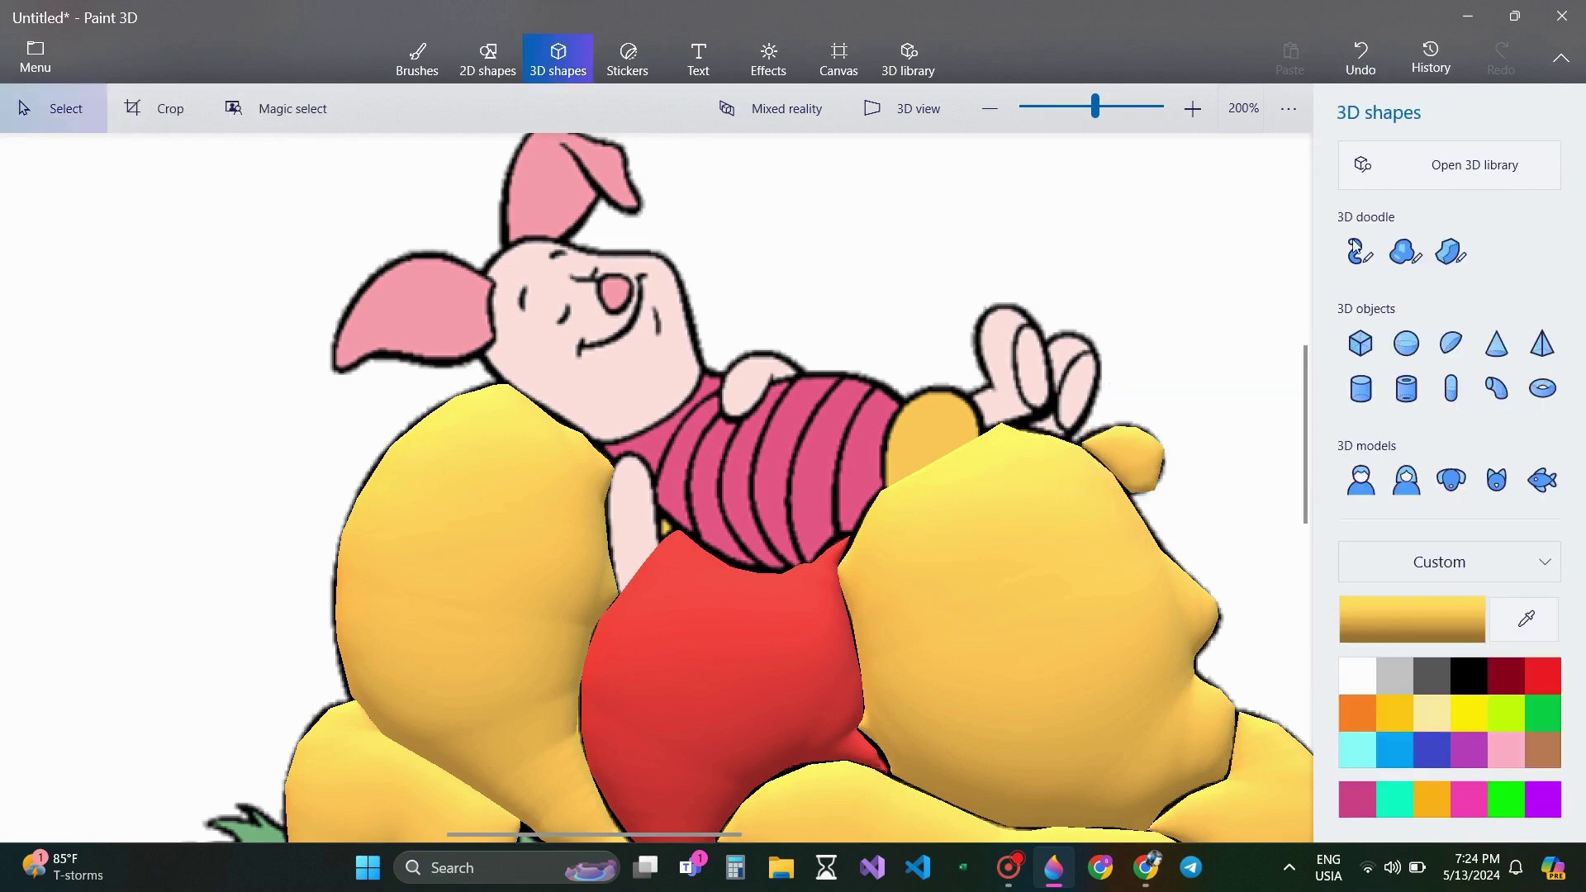
click(1148, 464)
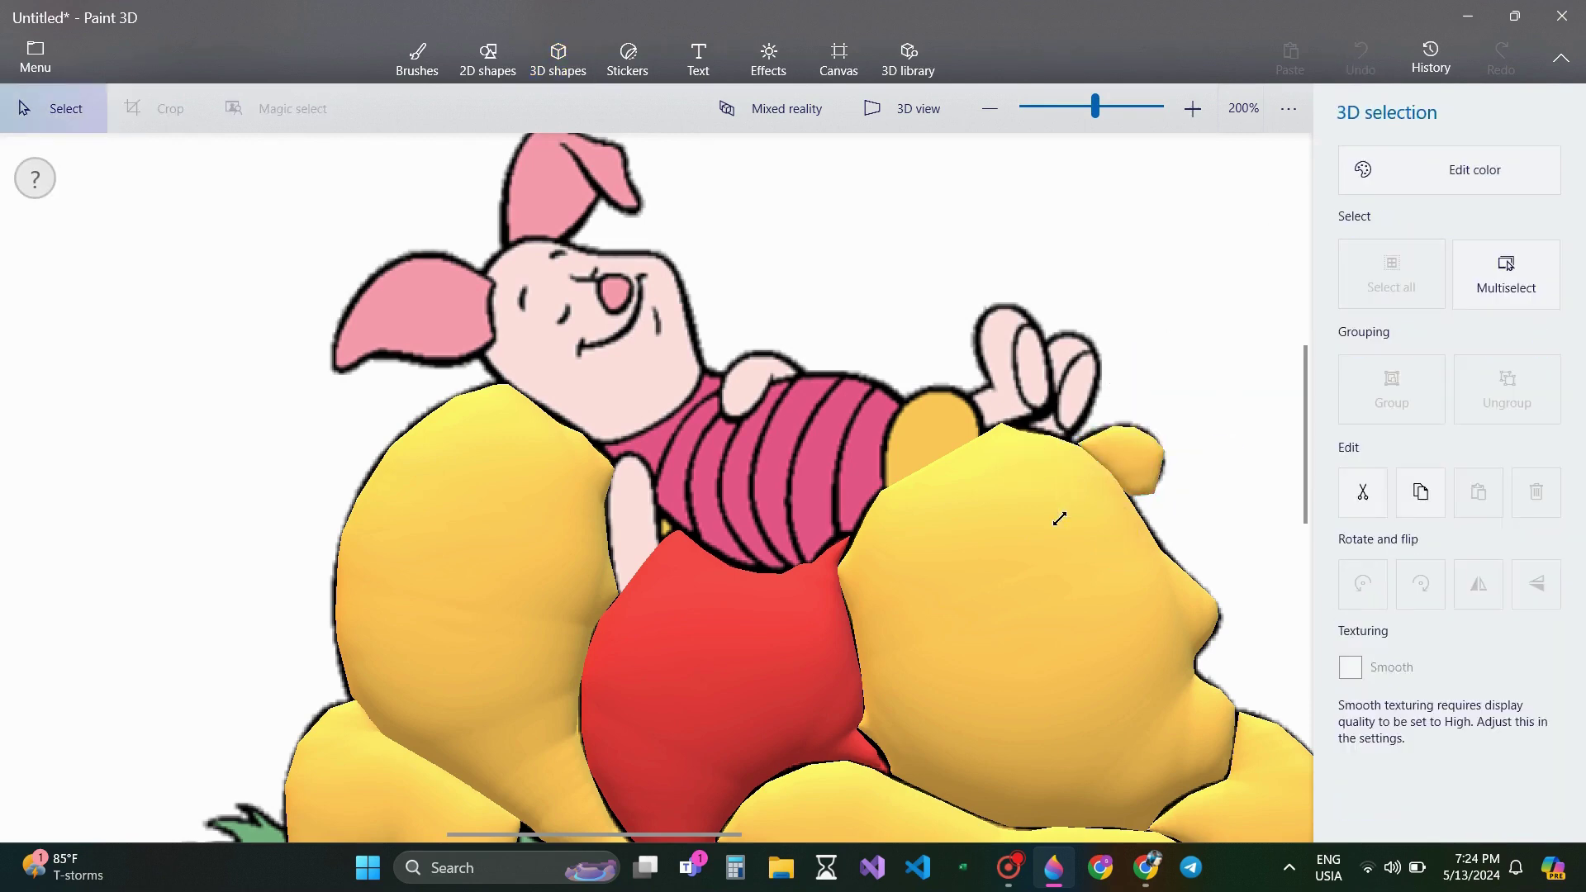
click(1150, 336)
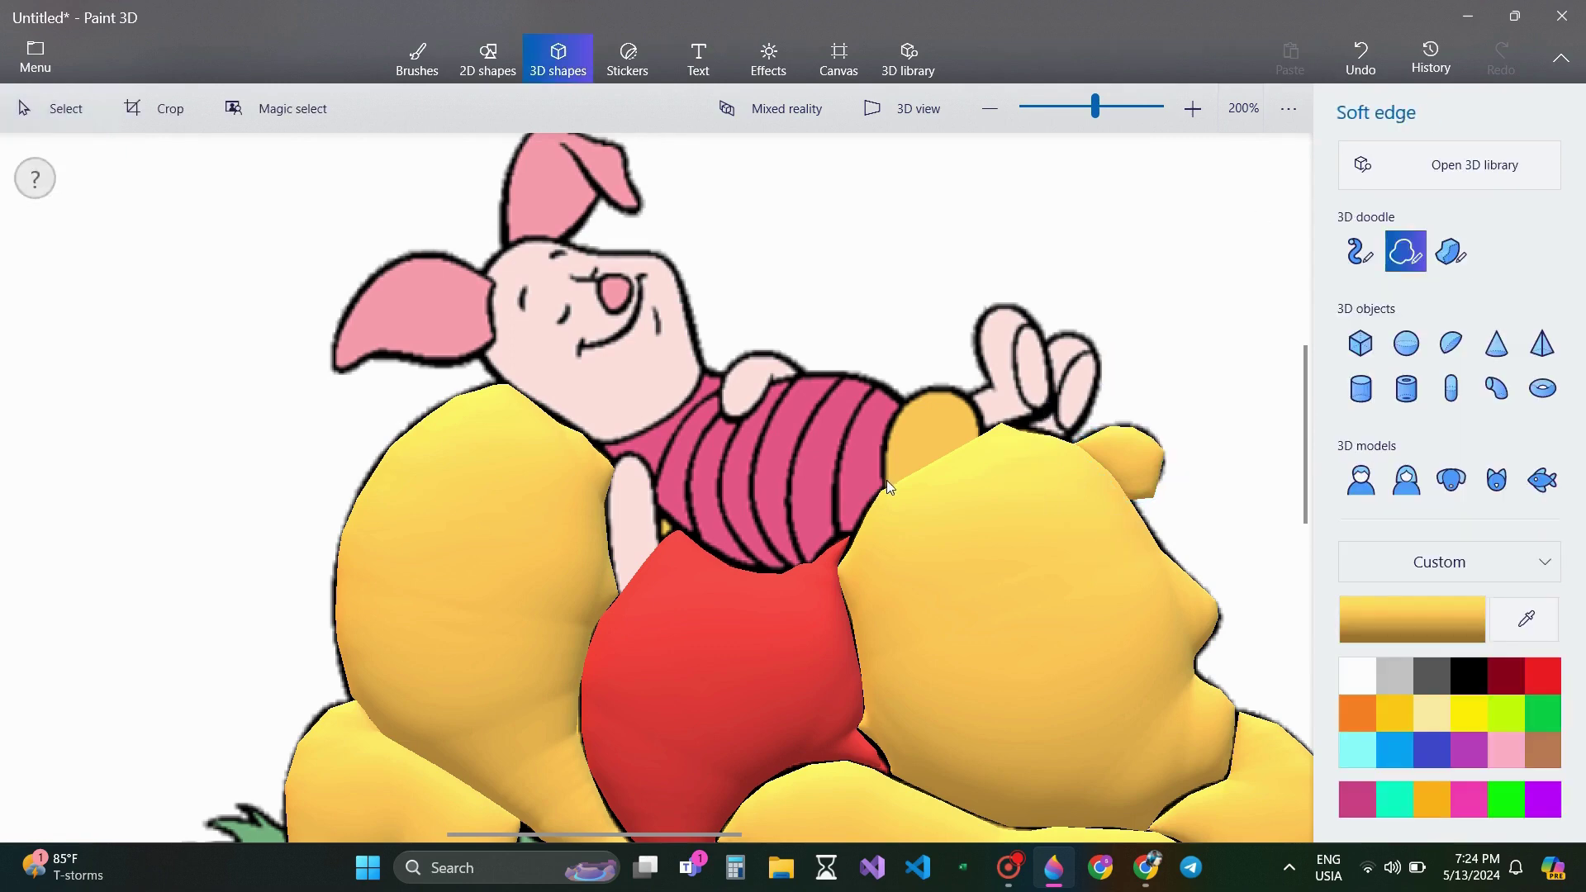
- Trace the bear's near ear beside the piglet's striped shirt as a yellow soft-edge 3D doodle and enlarge it slightly to meet the head
mouse_move(885, 479)
mouse_down()
mouse_move(882, 445)
mouse_move(911, 398)
mouse_move(942, 389)
mouse_move(984, 411)
mouse_move(981, 436)
mouse_move(887, 479)
mouse_up()
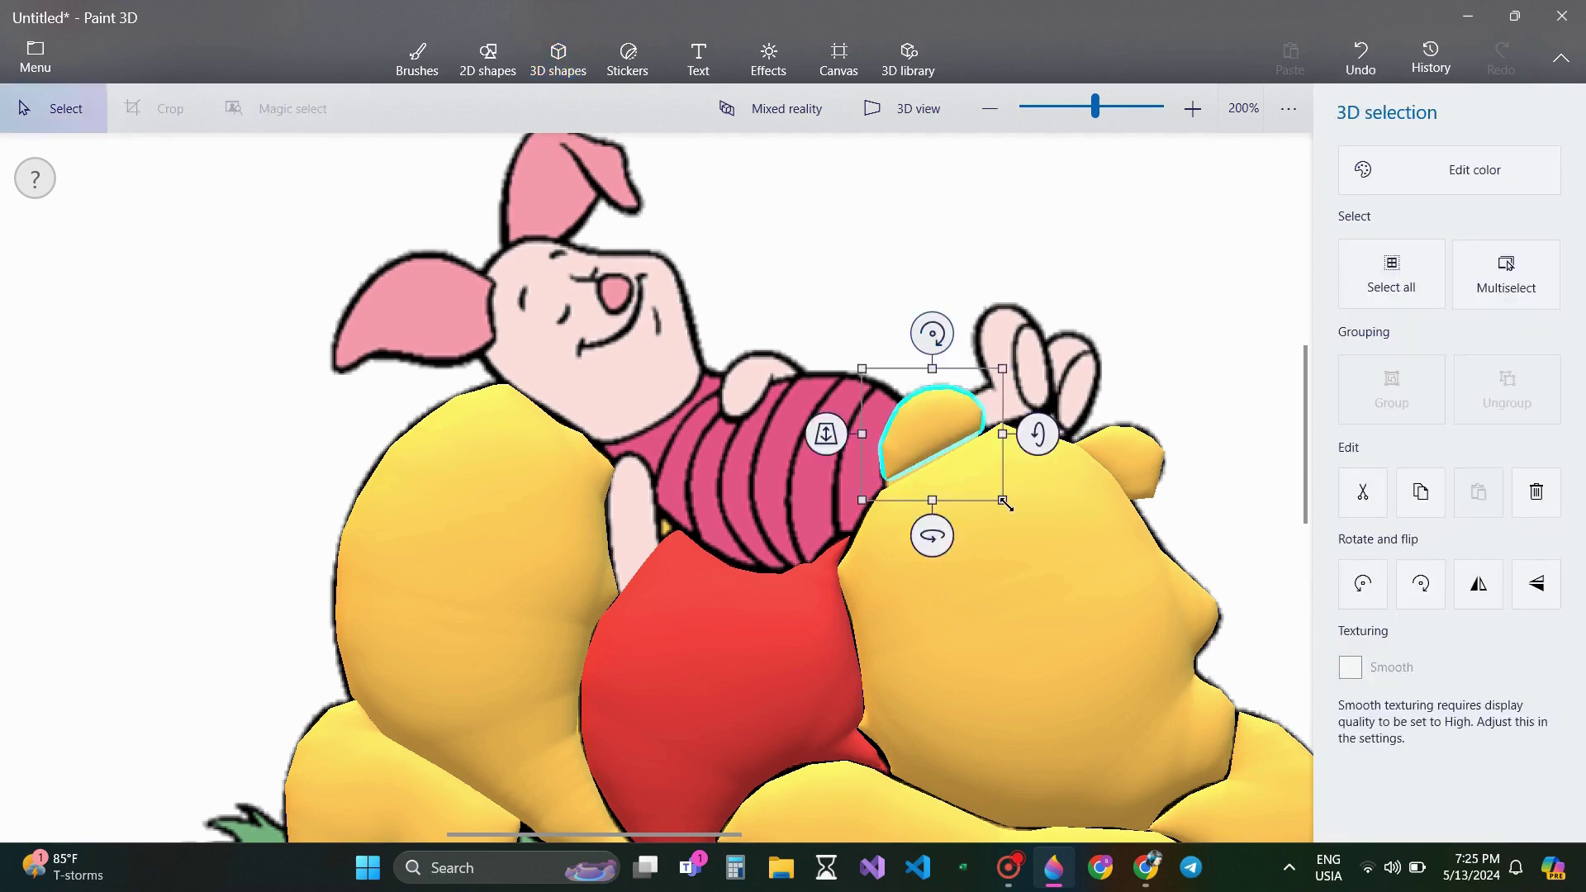
drag(1003, 499, 1012, 510)
click(969, 444)
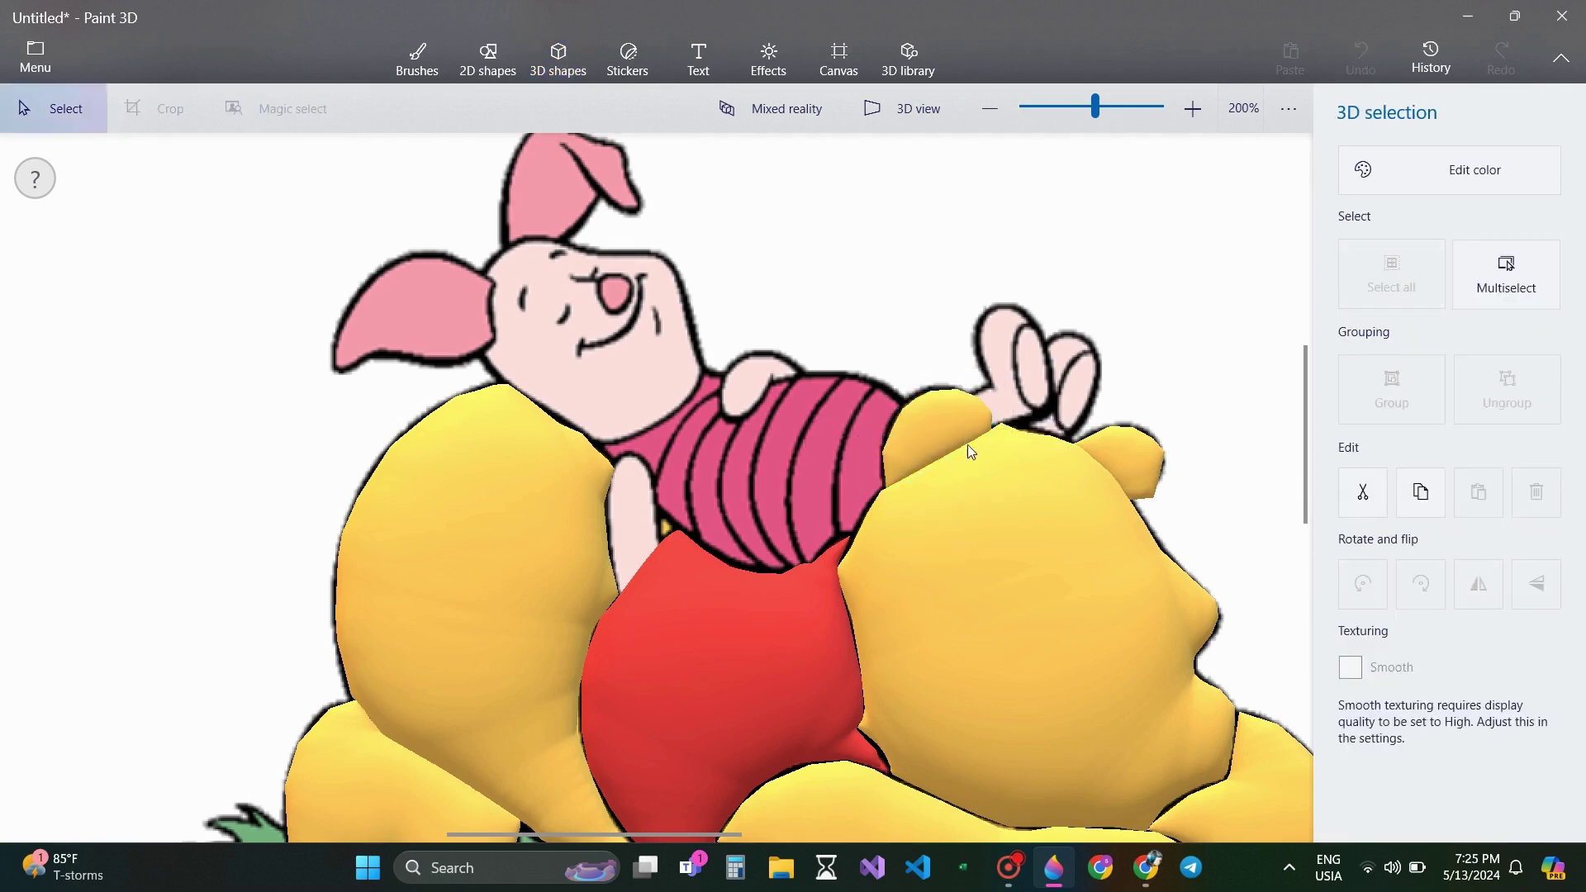
click(1016, 425)
click(950, 395)
mouse_move(1013, 425)
mouse_down()
mouse_move(1000, 432)
mouse_move(1007, 516)
mouse_up()
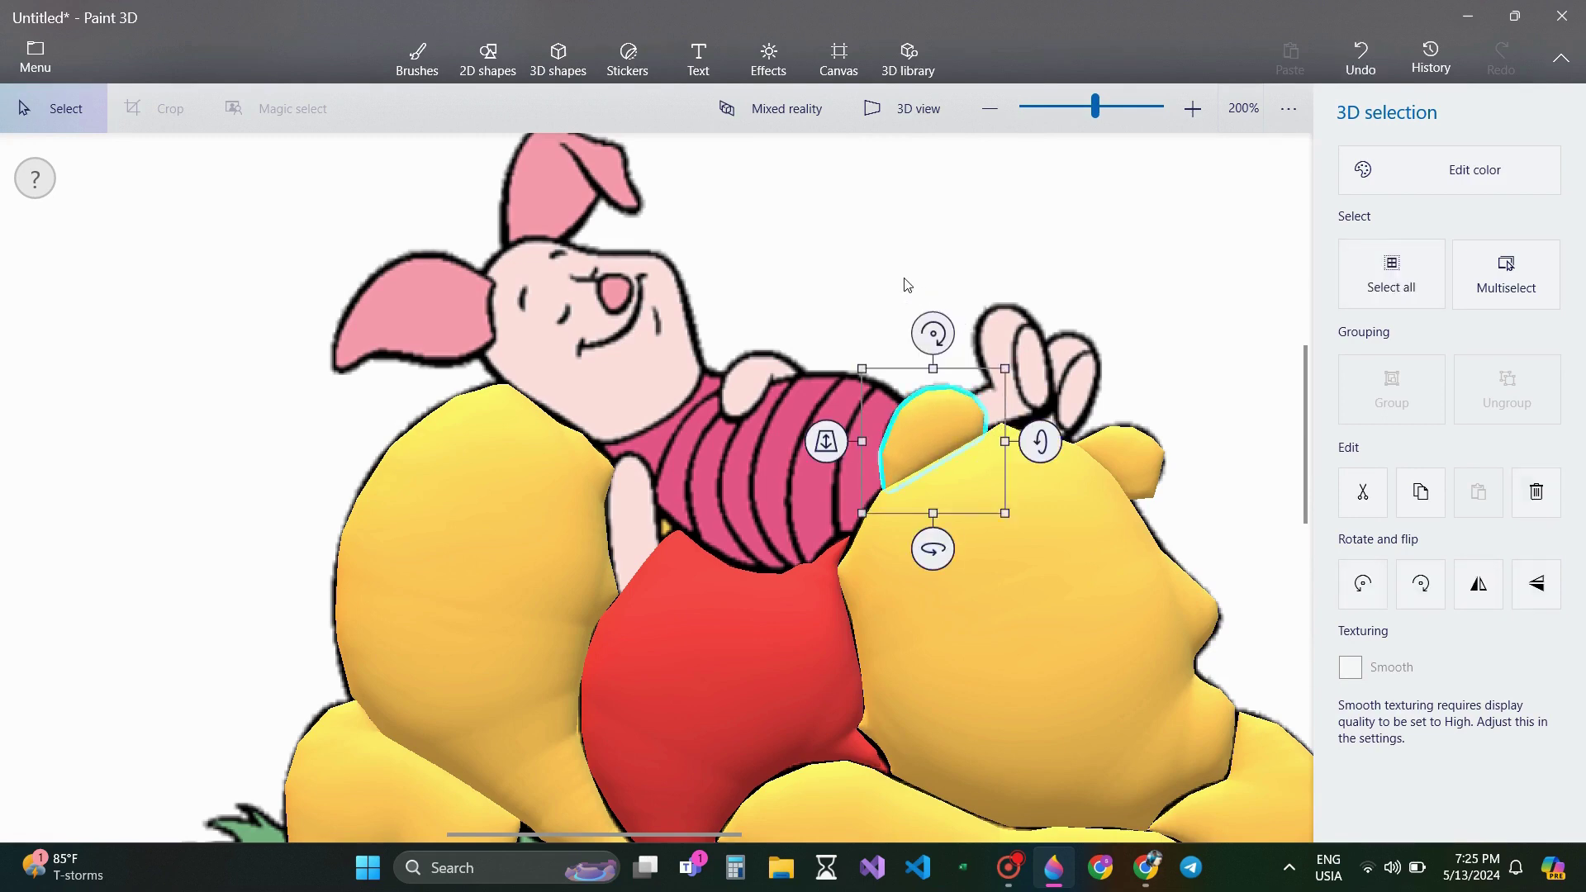
click(907, 286)
- Sample the pale pink from the piglet's hanging arm and trace that arm beside the red shirt as a soft-edge 3D doodle
click(1453, 250)
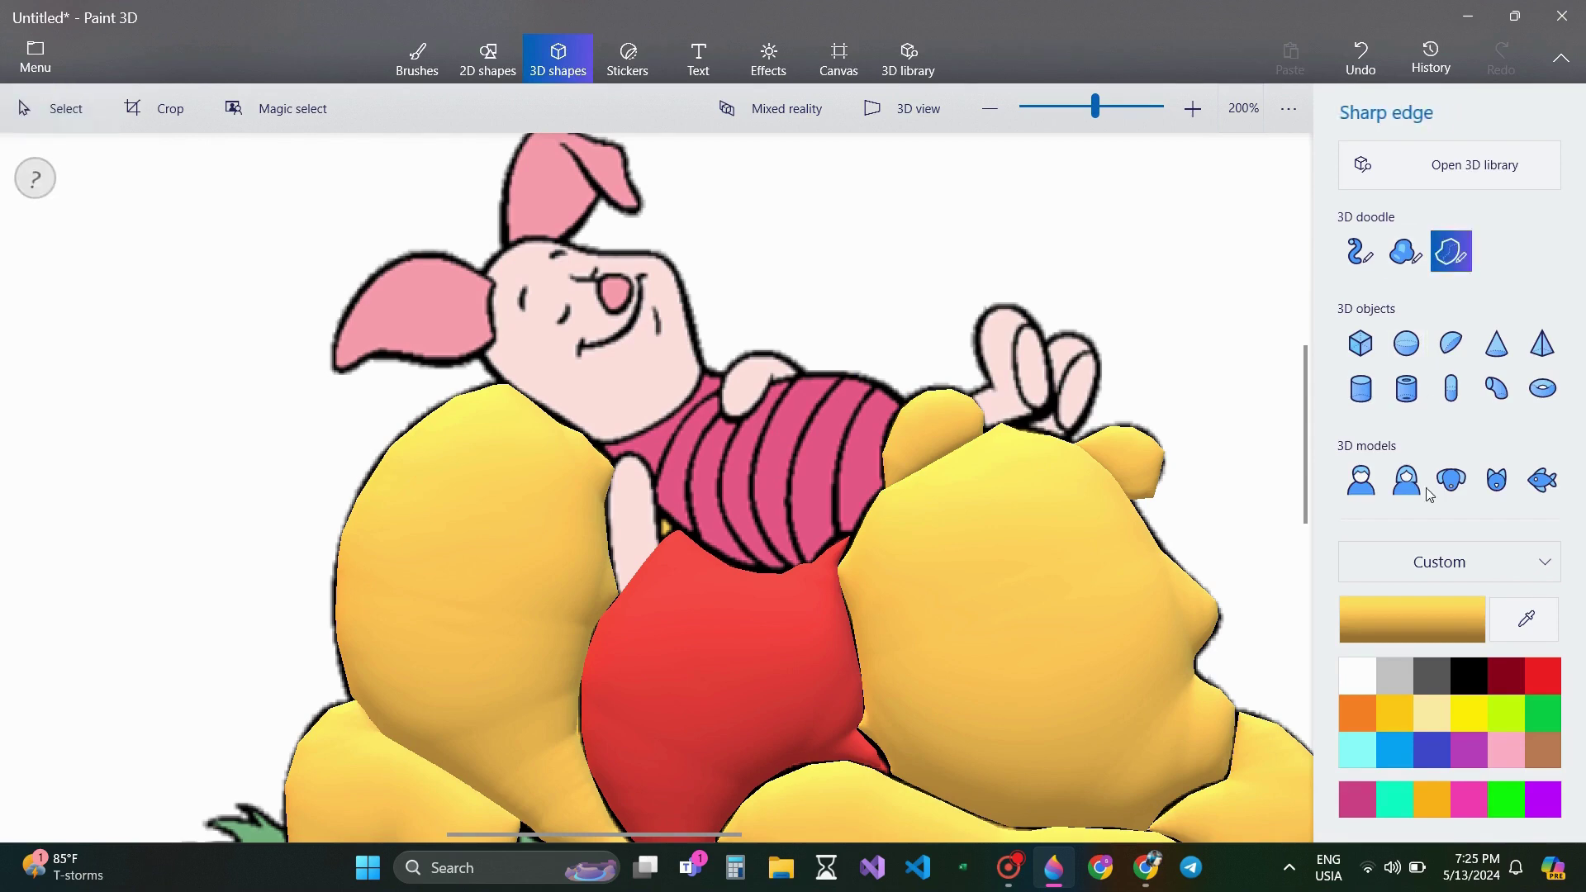
click(1409, 255)
click(1526, 620)
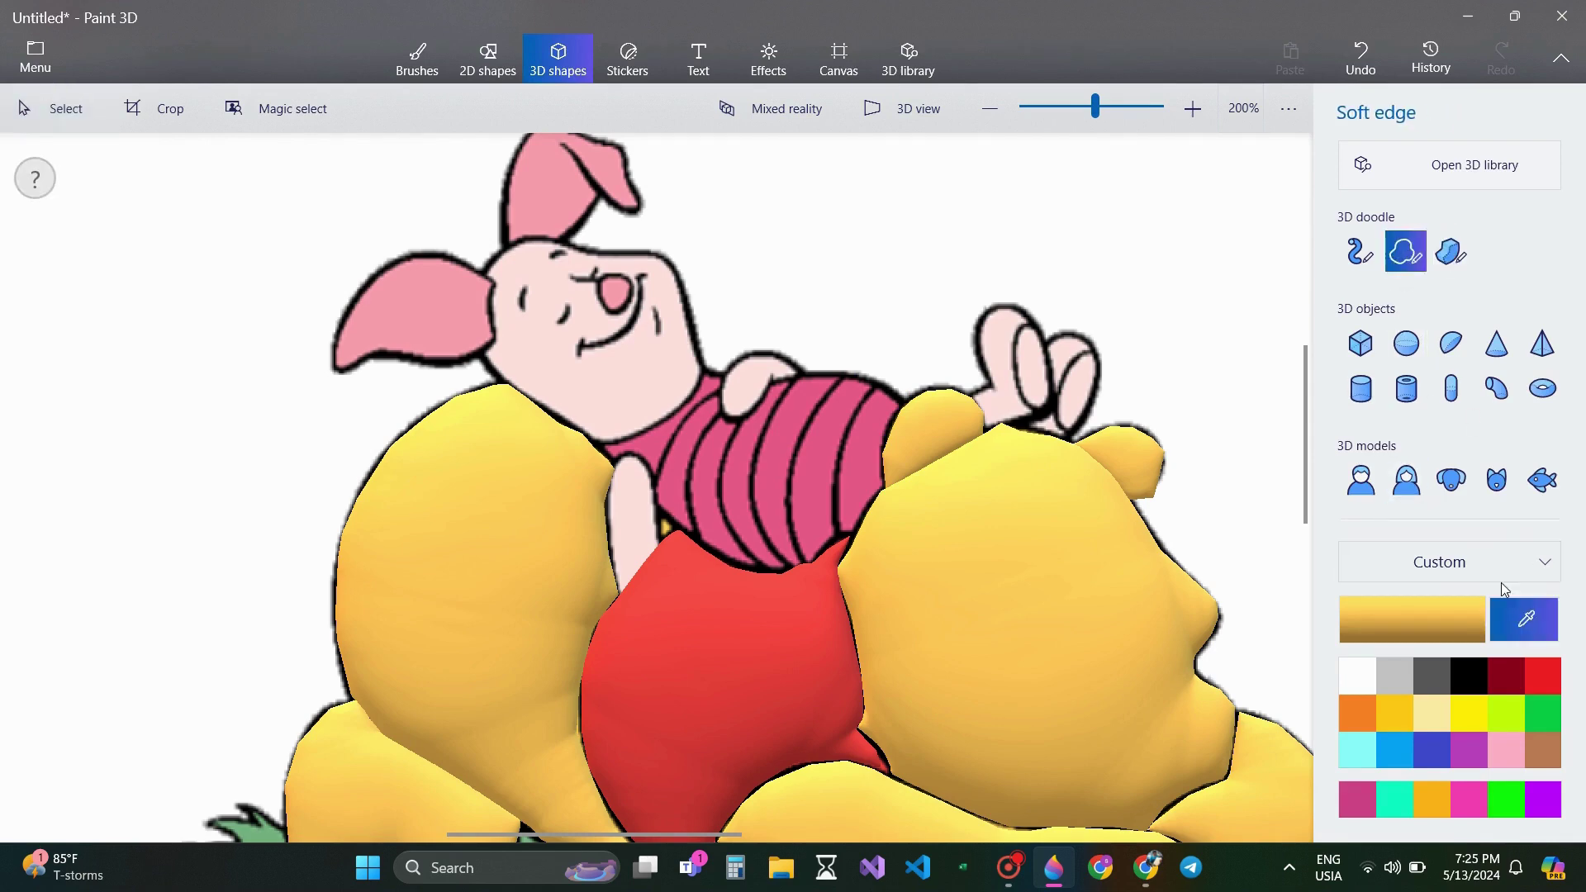
mouse_move(1308, 505)
mouse_down()
mouse_move(1313, 579)
mouse_move(1325, 503)
mouse_up()
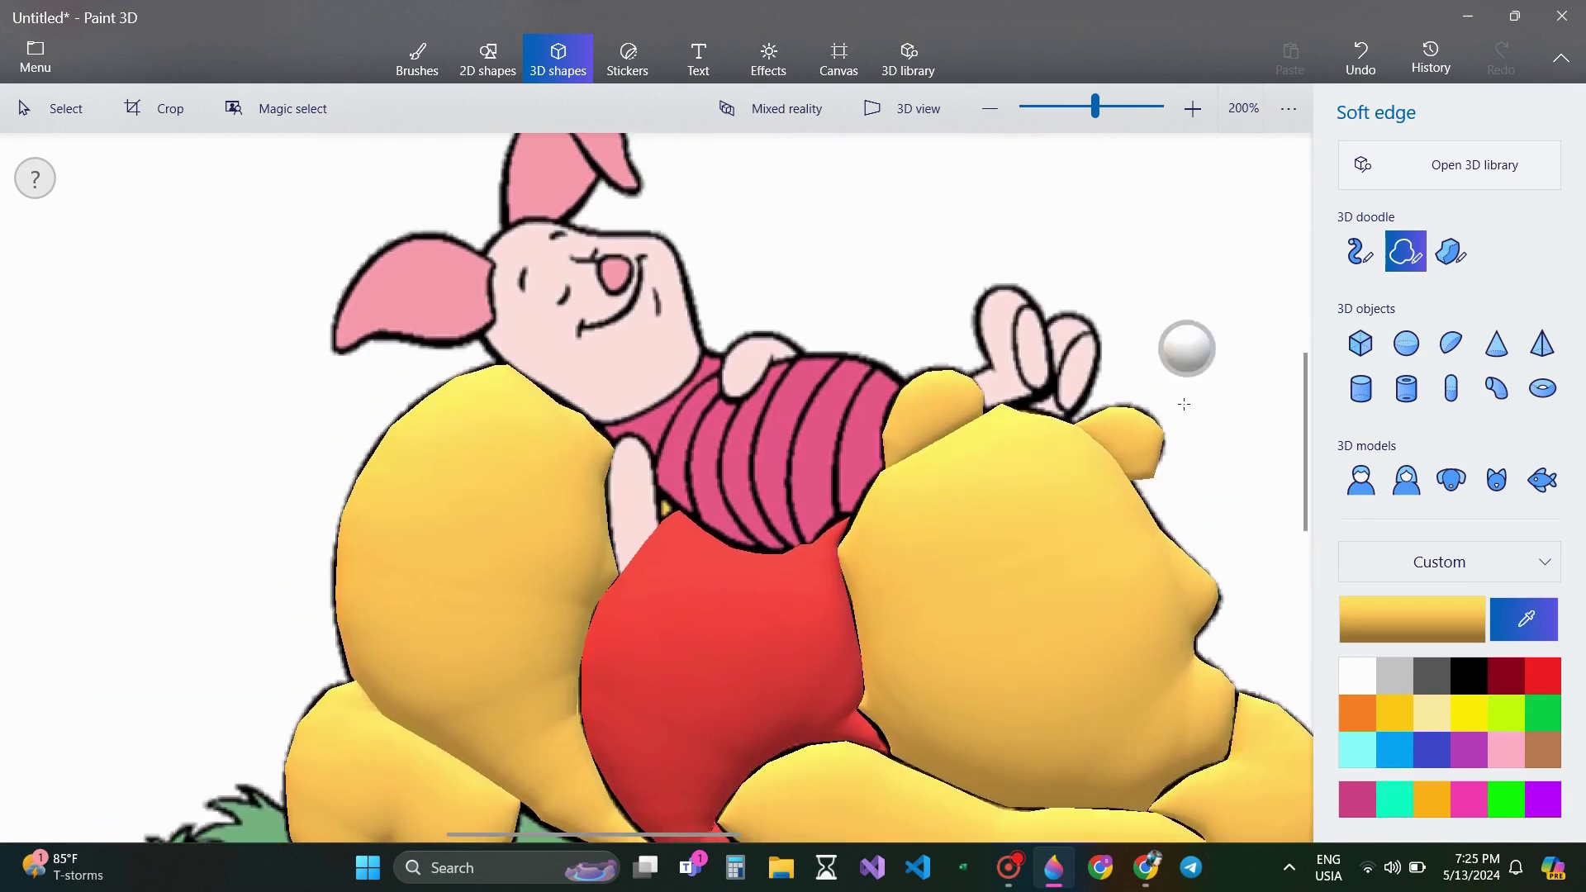
click(634, 501)
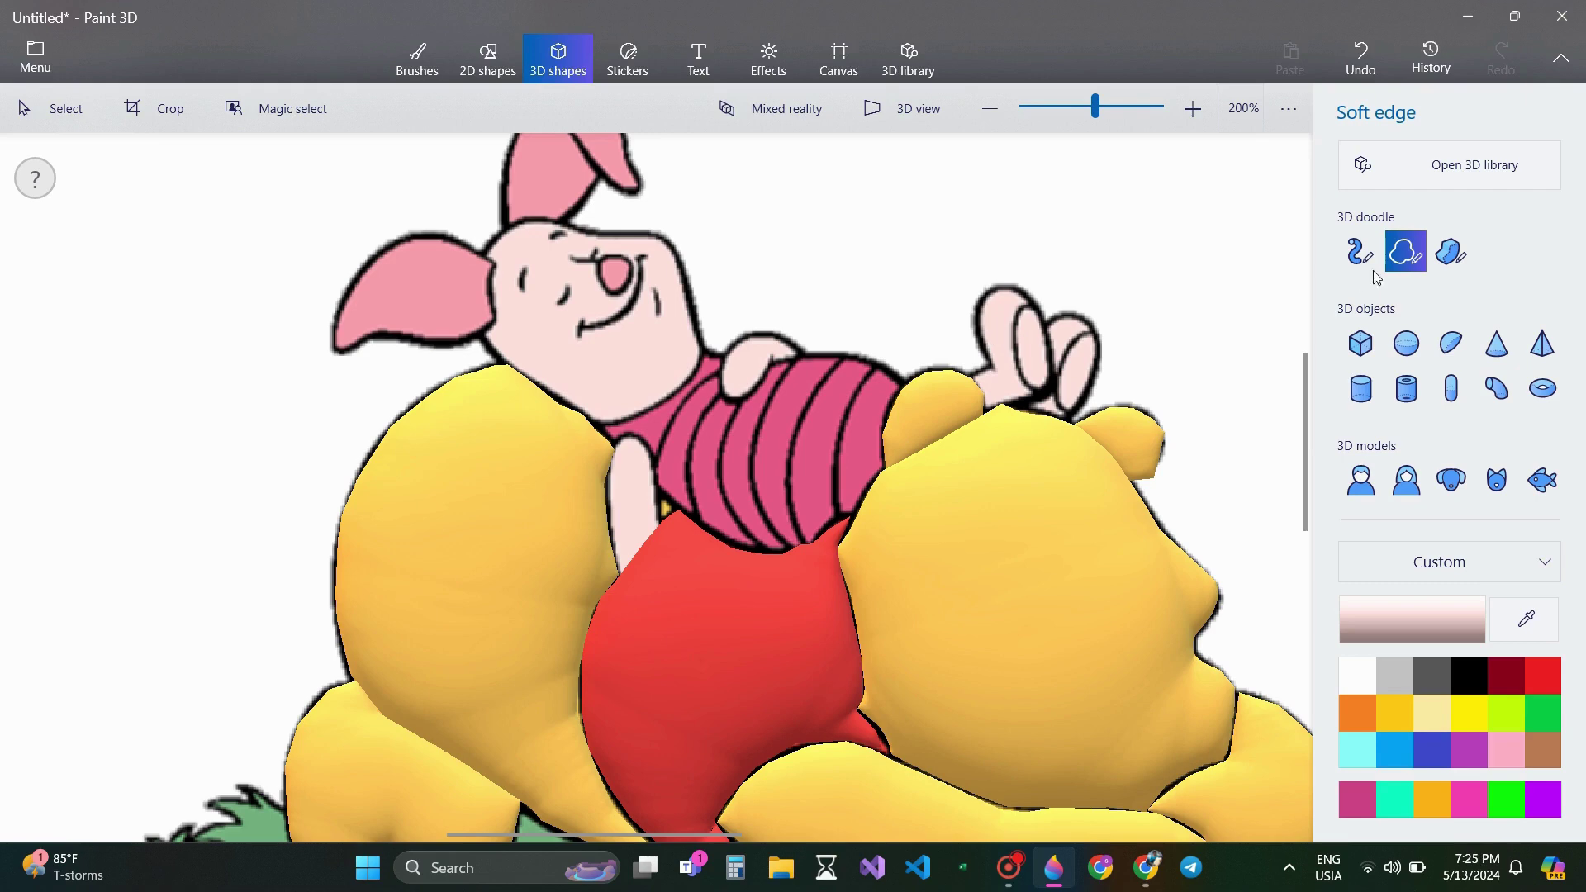
click(621, 568)
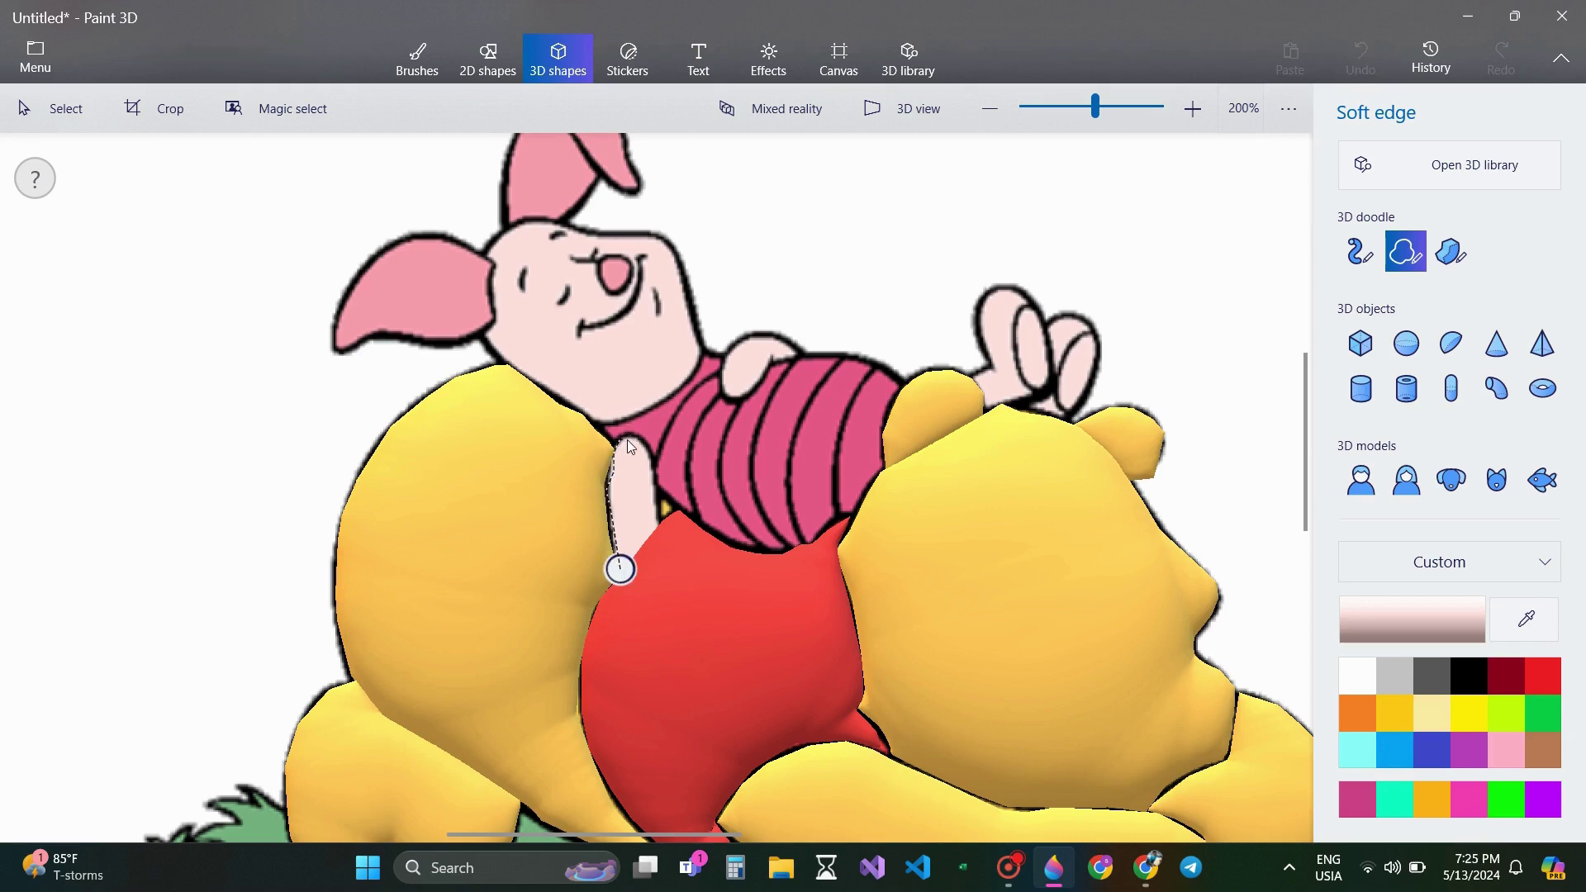
drag(630, 440, 653, 459)
drag(661, 522, 621, 568)
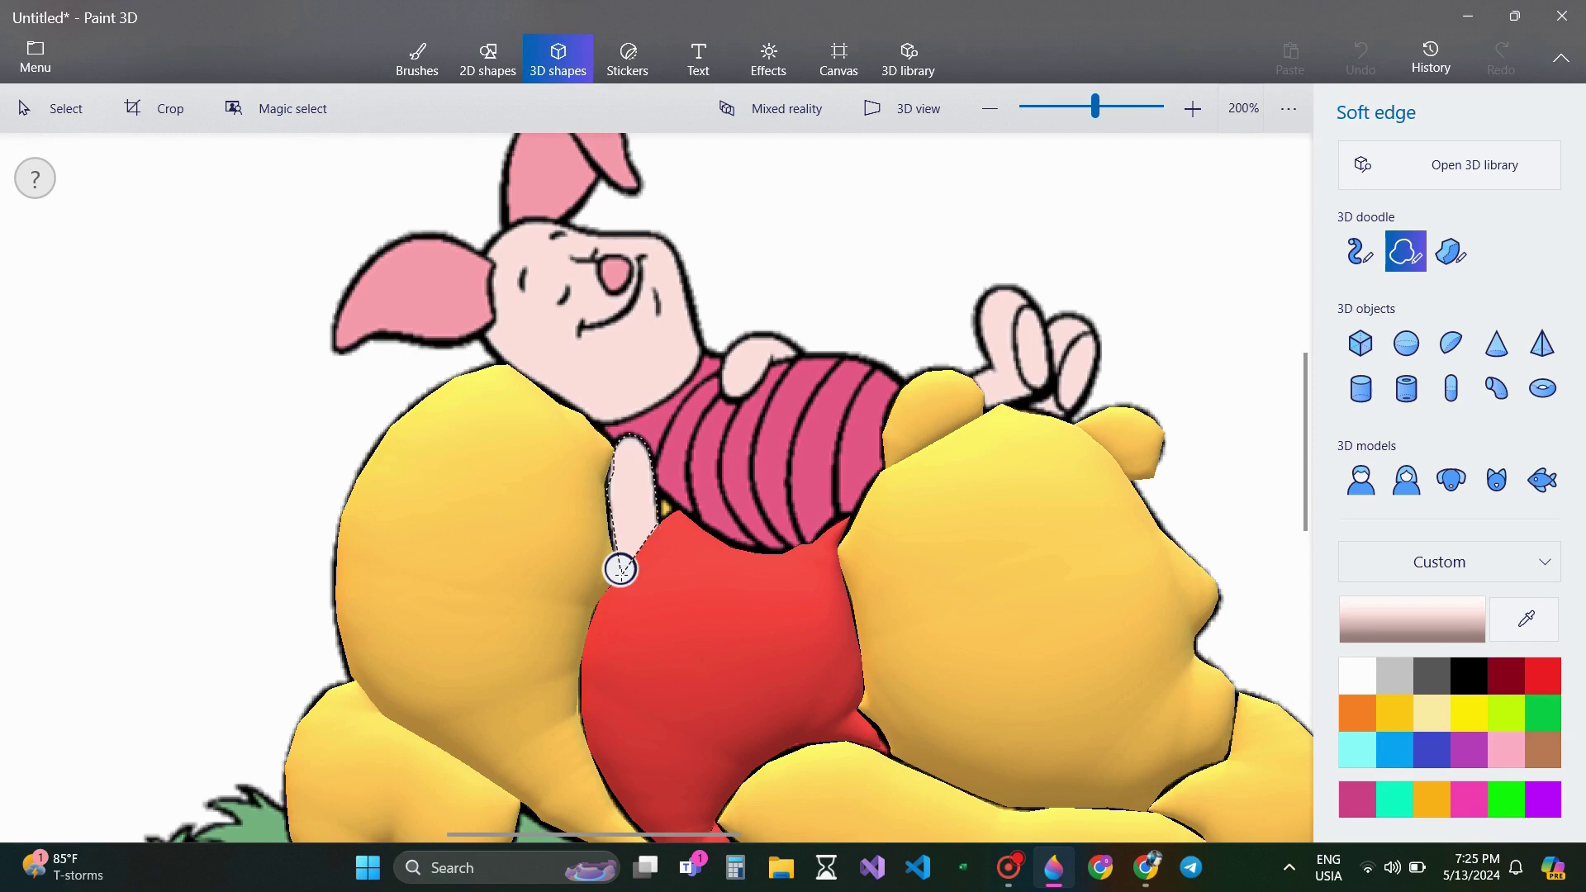
click(811, 480)
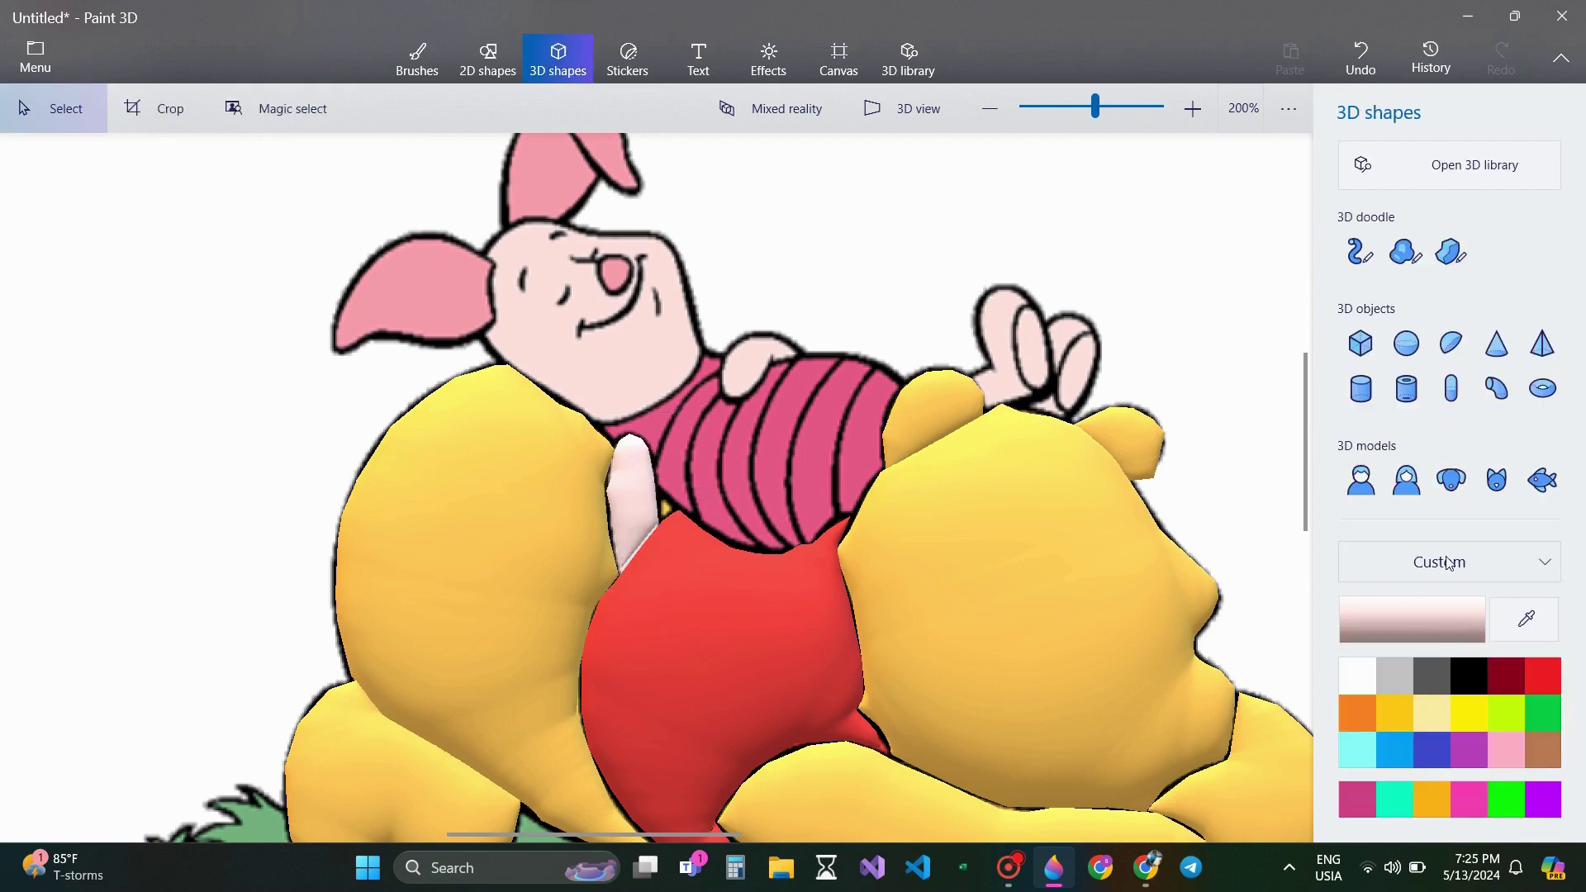
- Trace the piglet's foot and ankle just behind the bear's near ear as a pale-pink soft-edge 3D doodle
click(1406, 251)
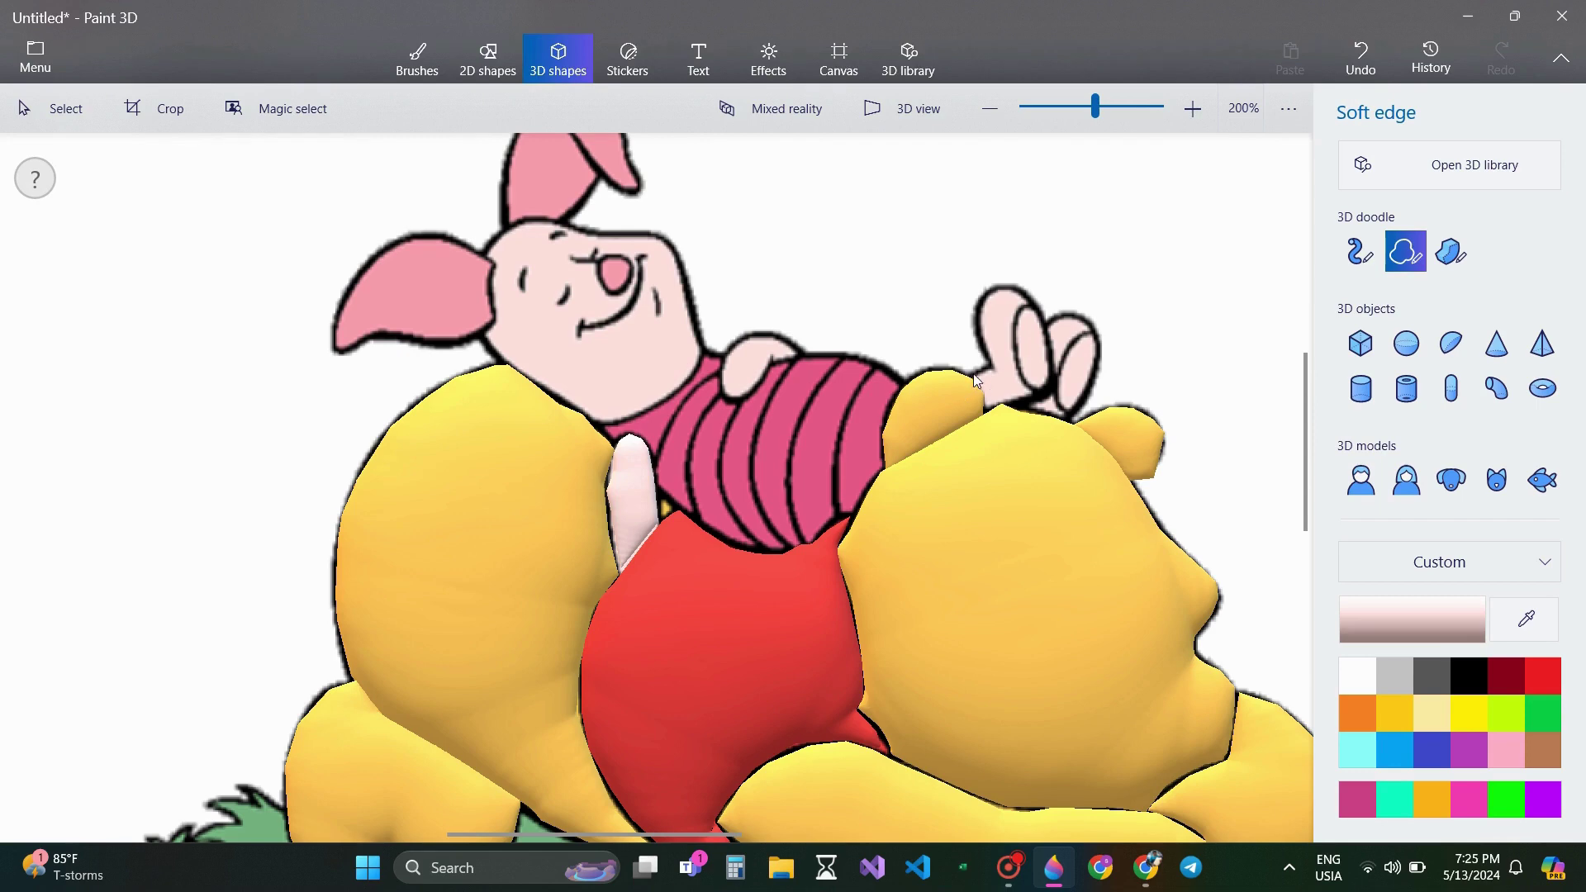
mouse_move(974, 374)
mouse_down()
mouse_move(981, 308)
mouse_move(1011, 291)
mouse_up()
mouse_move(1054, 385)
mouse_down()
mouse_move(991, 412)
mouse_move(976, 377)
mouse_up()
click(1169, 300)
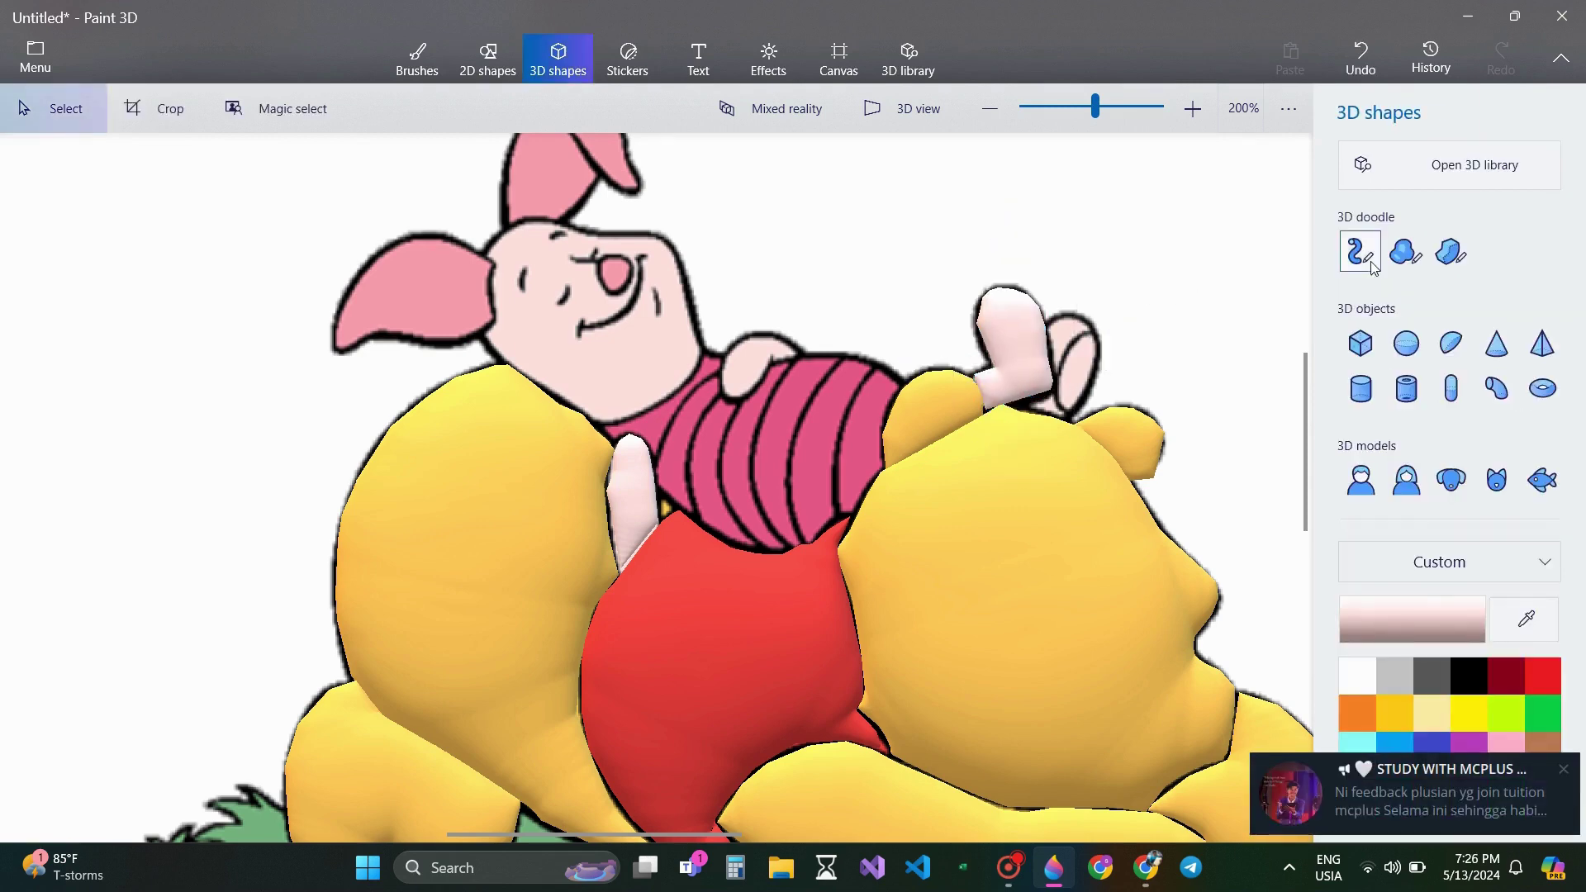
- Trace the piglet's other foot, next to the bear's far ear, as a pale-pink soft-edge 3D doodle
click(1405, 251)
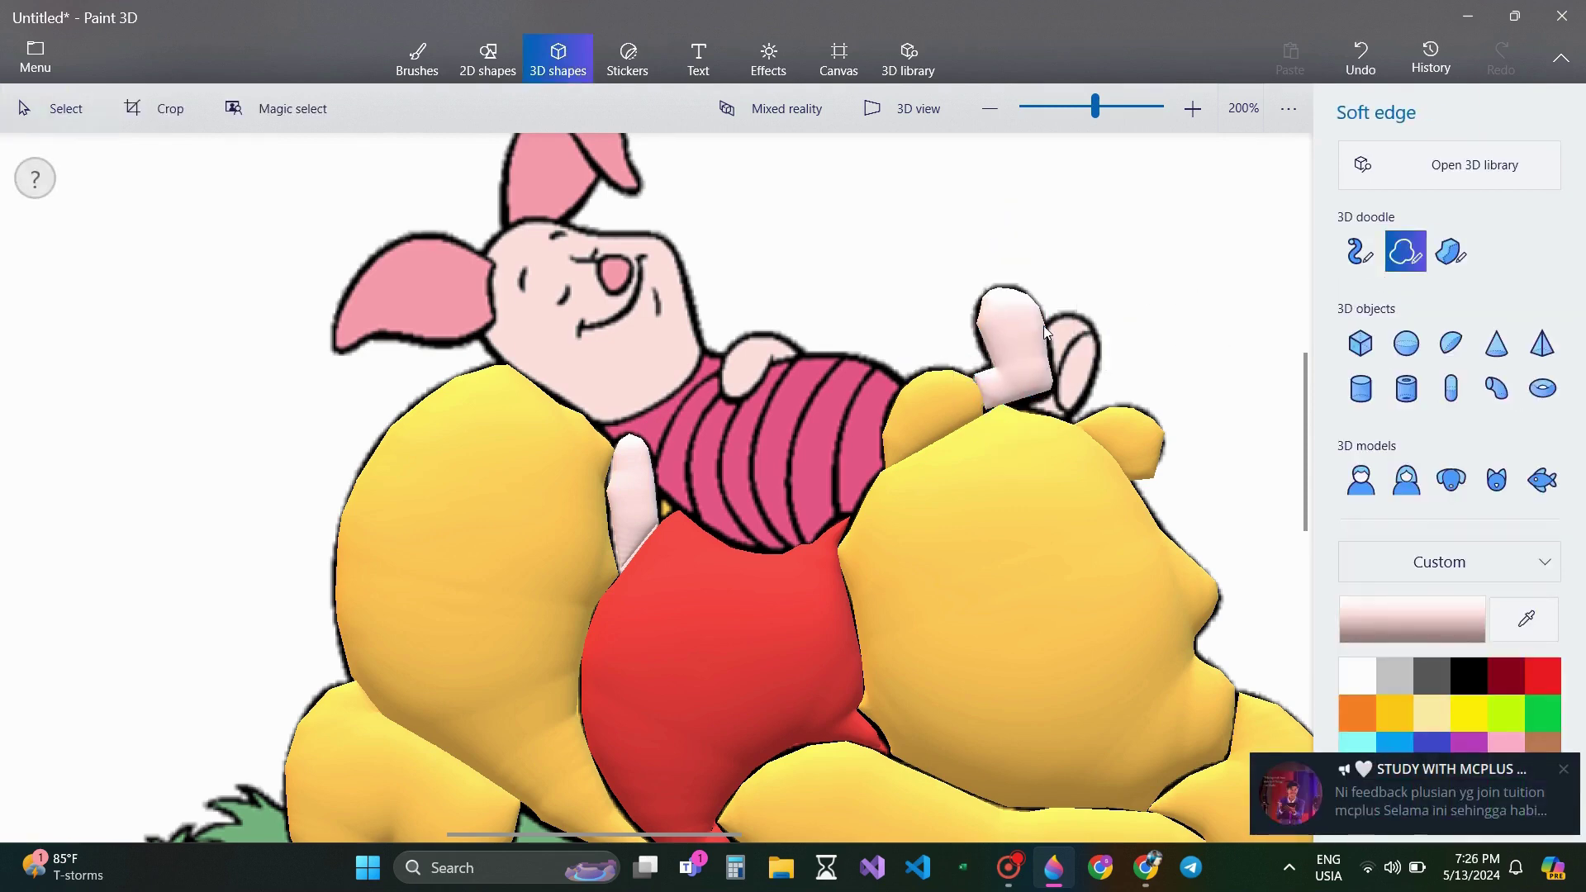
mouse_move(1043, 324)
mouse_down()
mouse_move(1096, 328)
mouse_move(1099, 353)
mouse_move(1073, 422)
mouse_move(1009, 406)
mouse_move(1030, 407)
mouse_move(1045, 326)
mouse_up()
click(1177, 261)
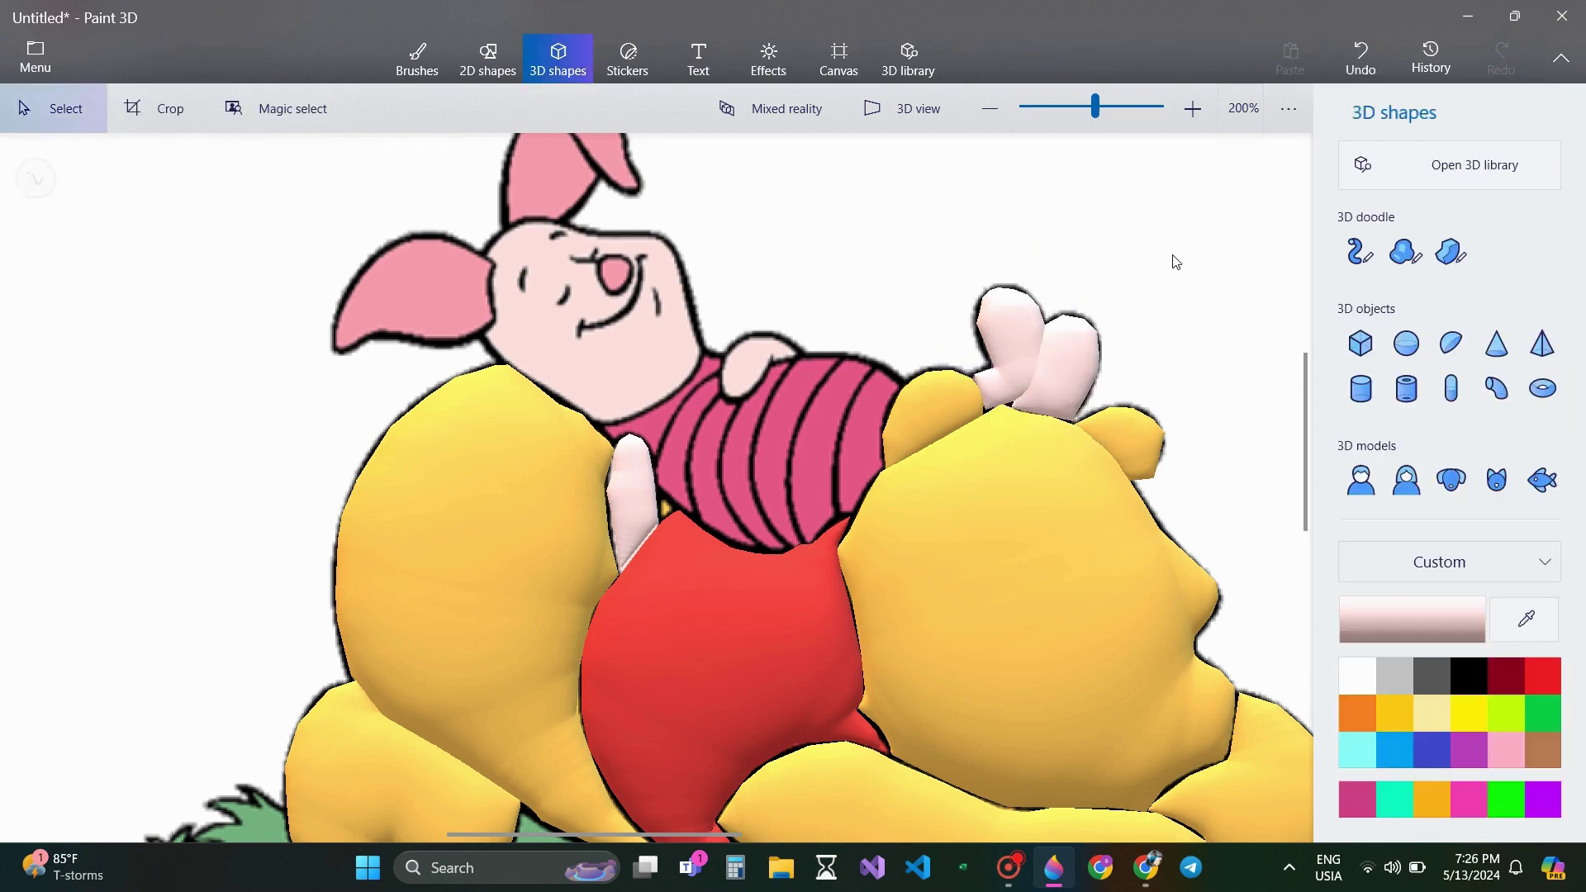
- Trace the piglet's arm resting on top of its striped shirt as a pale-pink soft-edge 3D doodle
click(1406, 251)
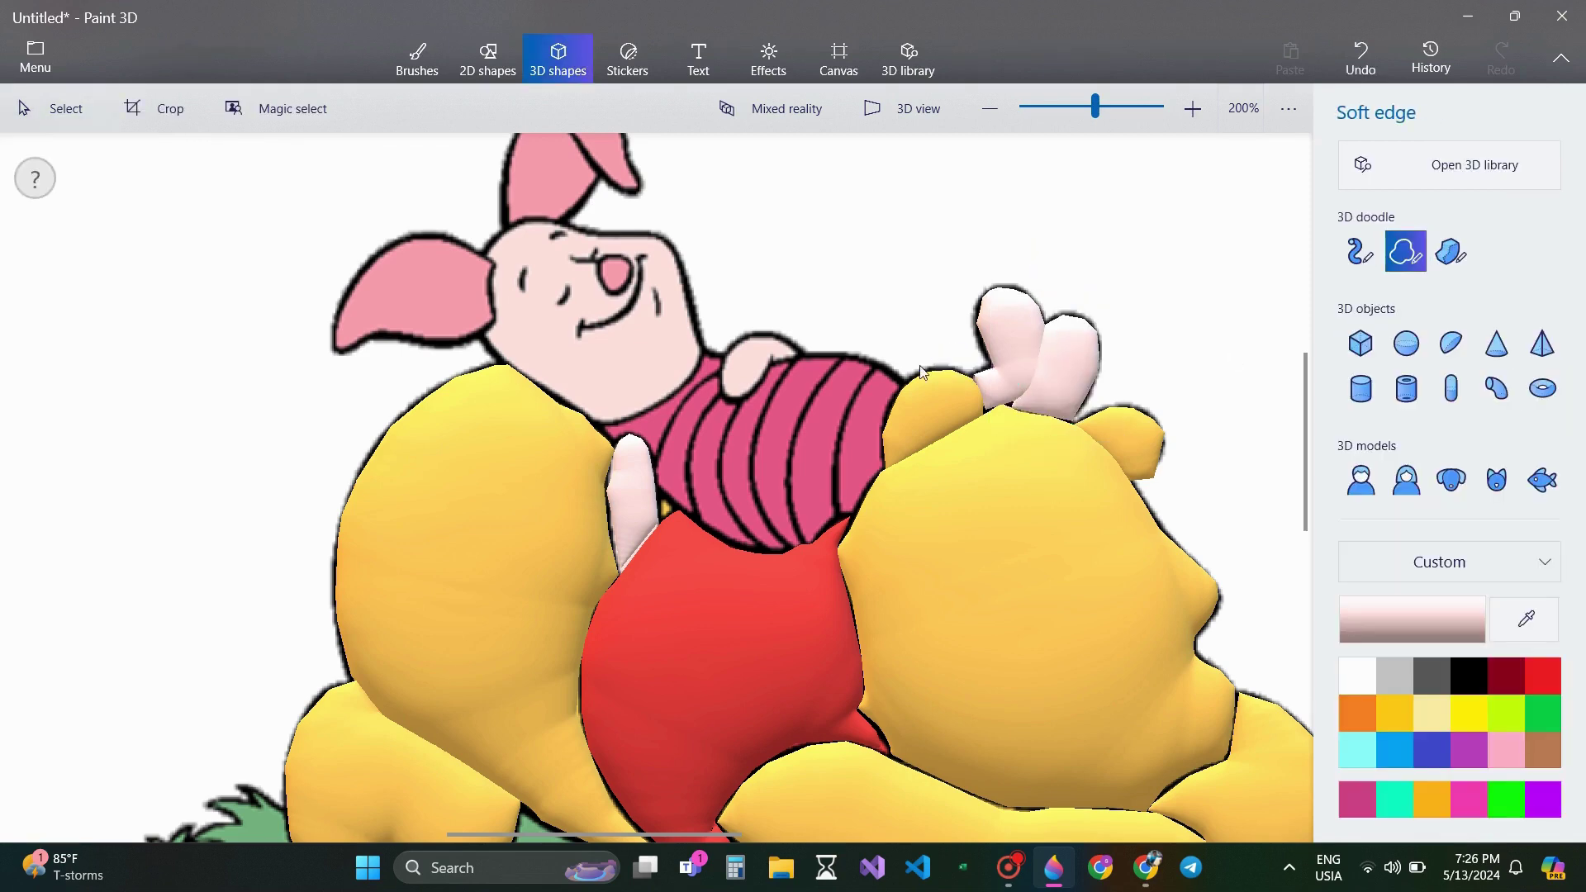
click(794, 353)
mouse_move(730, 353)
mouse_down()
mouse_move(722, 371)
mouse_move(752, 388)
mouse_move(797, 352)
mouse_up()
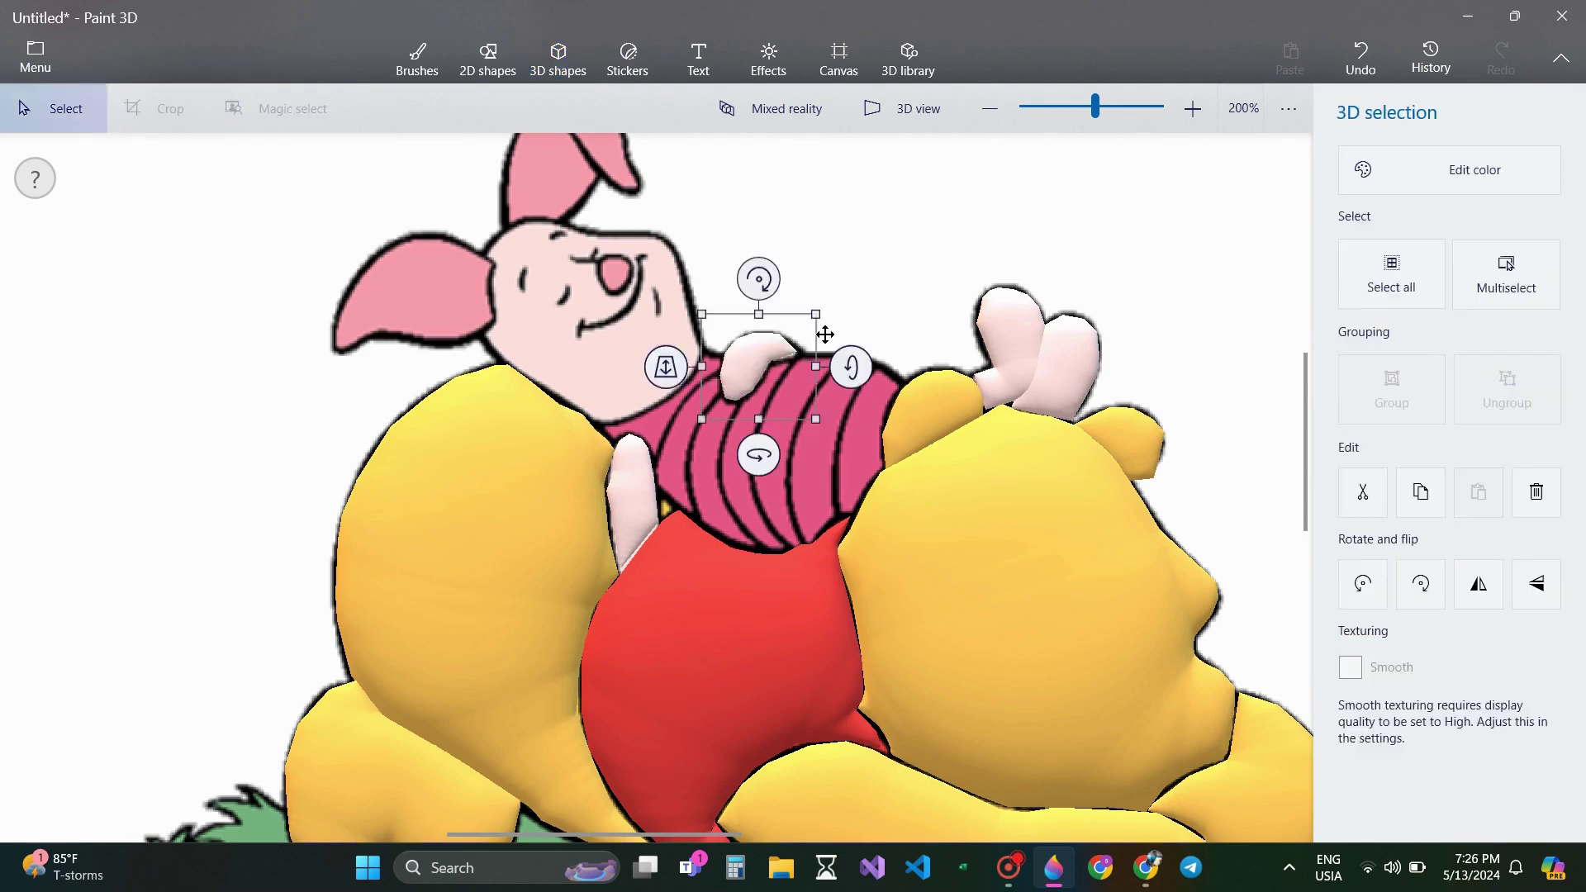
click(896, 276)
- Sample the magenta from the piglet's striped shirt and trace the whole shirt as a soft-edge 3D doodle
click(1522, 620)
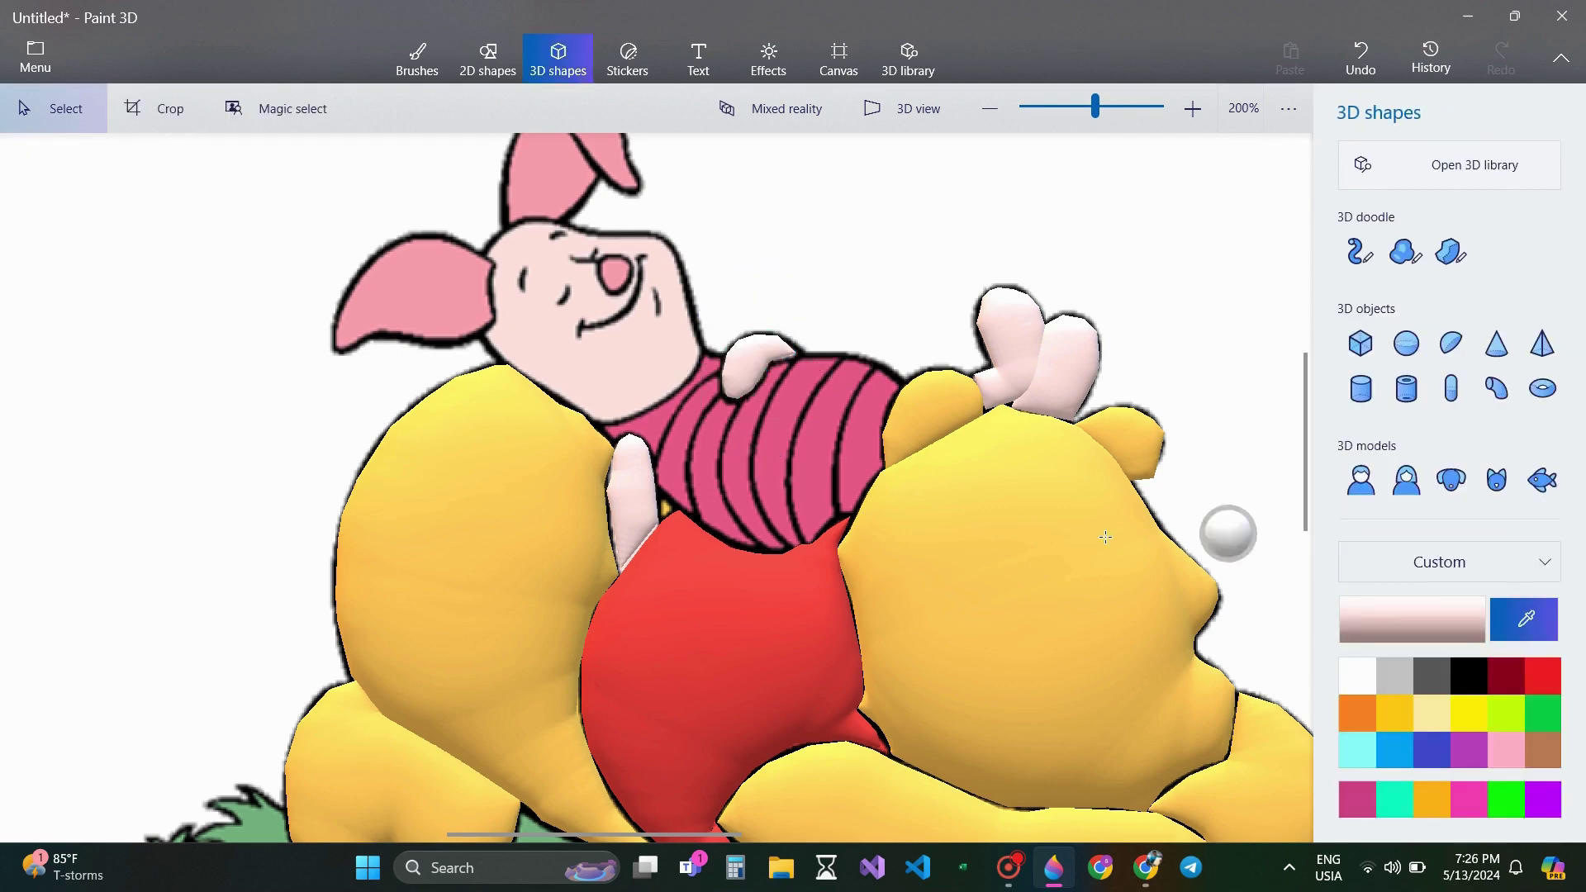
click(859, 457)
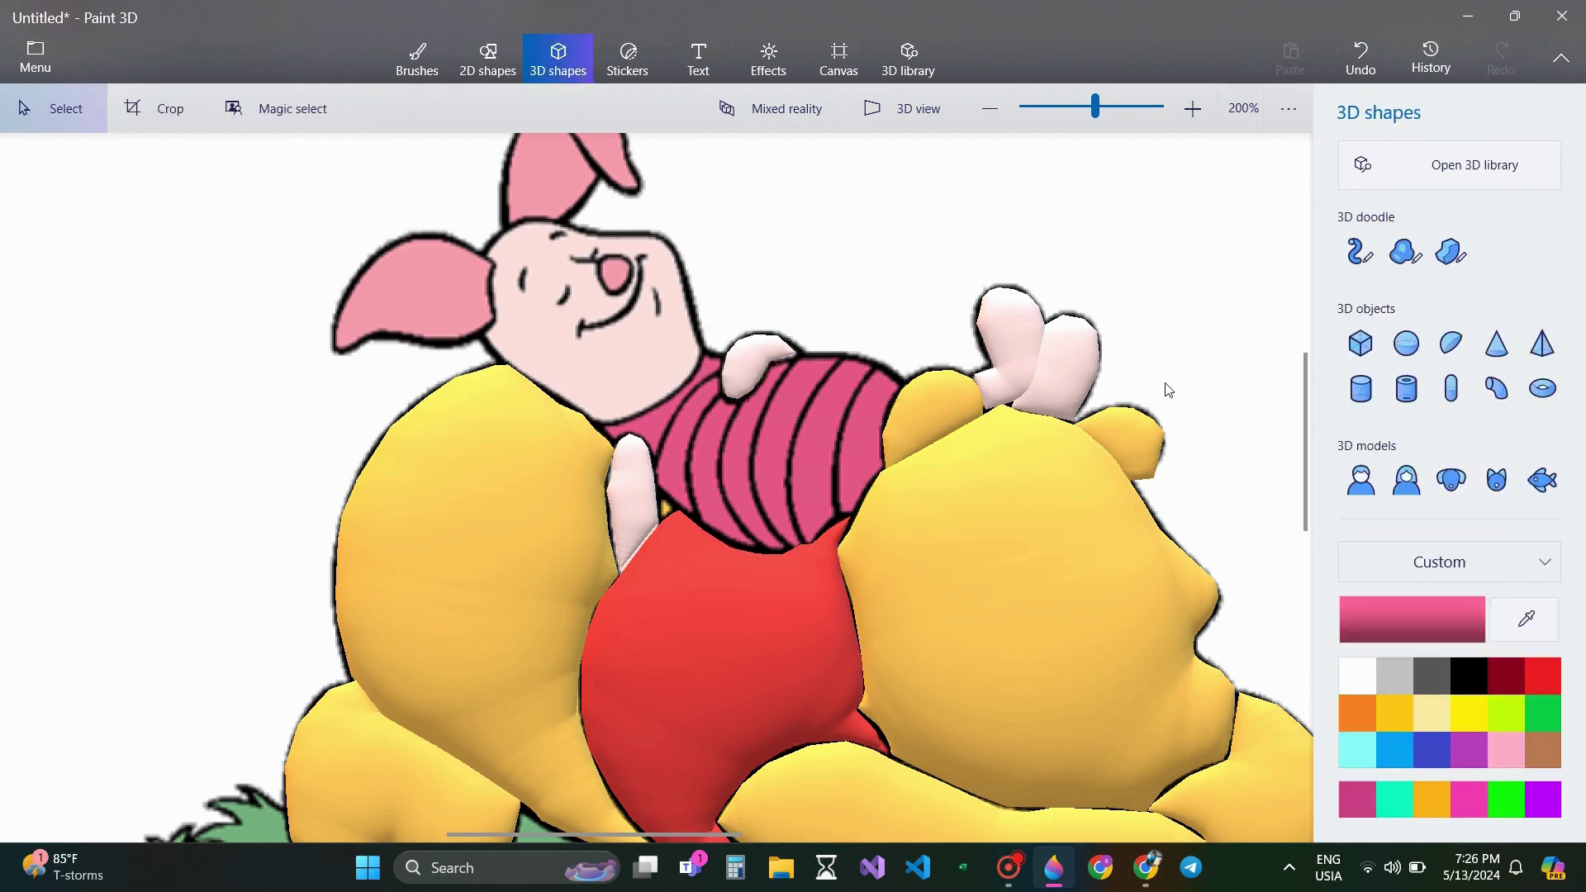
click(1405, 252)
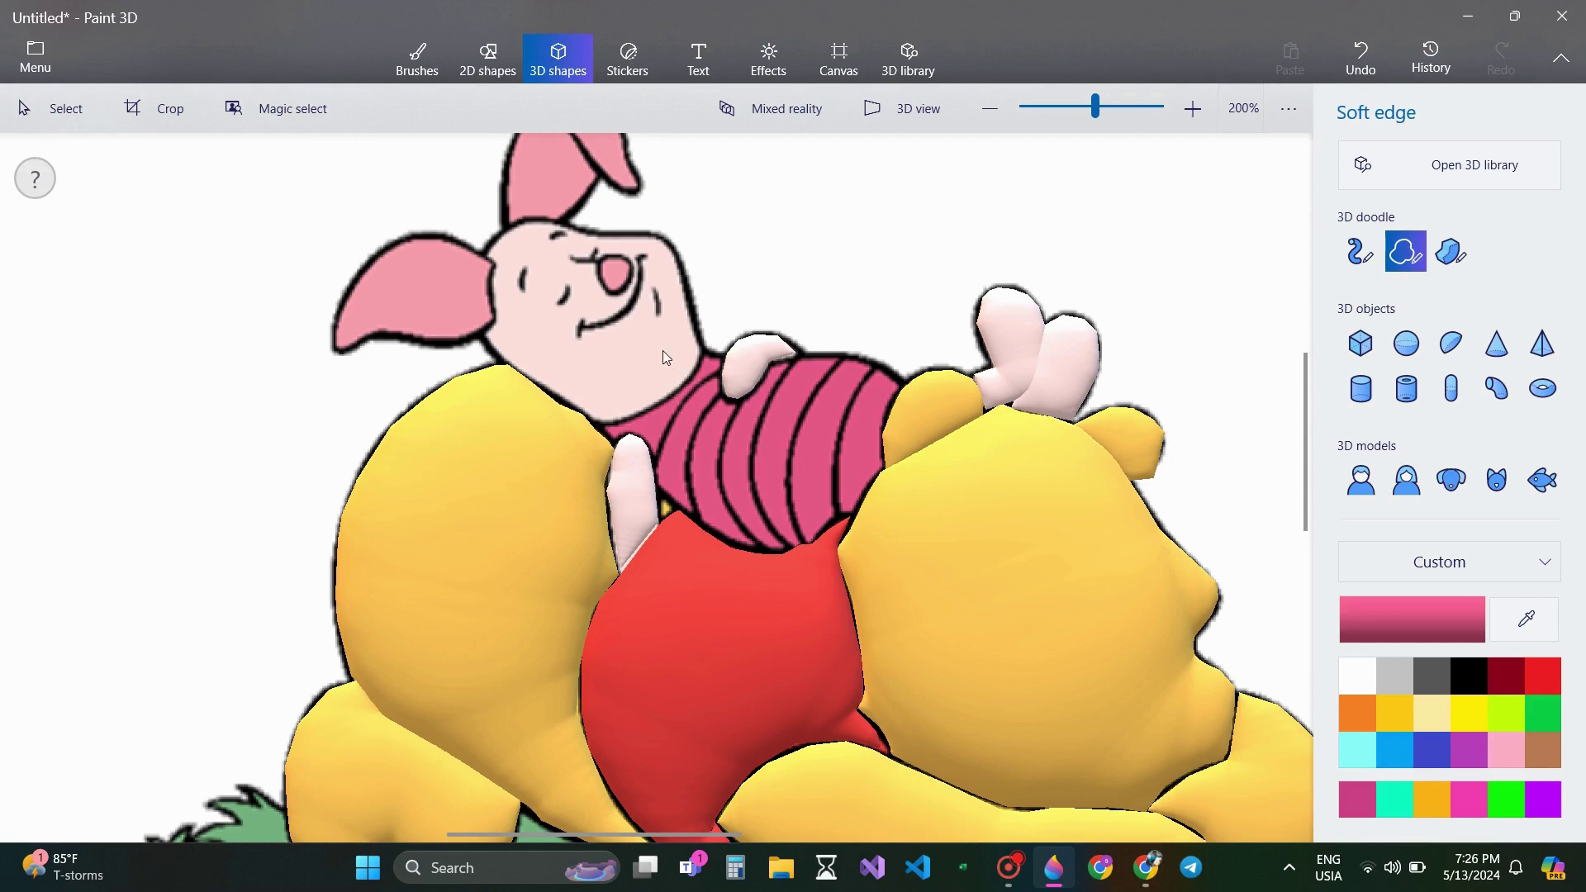
click(707, 348)
mouse_move(803, 356)
mouse_down()
mouse_move(843, 354)
mouse_move(902, 386)
mouse_move(852, 513)
mouse_move(773, 554)
mouse_move(707, 533)
mouse_move(599, 426)
mouse_move(711, 349)
mouse_up()
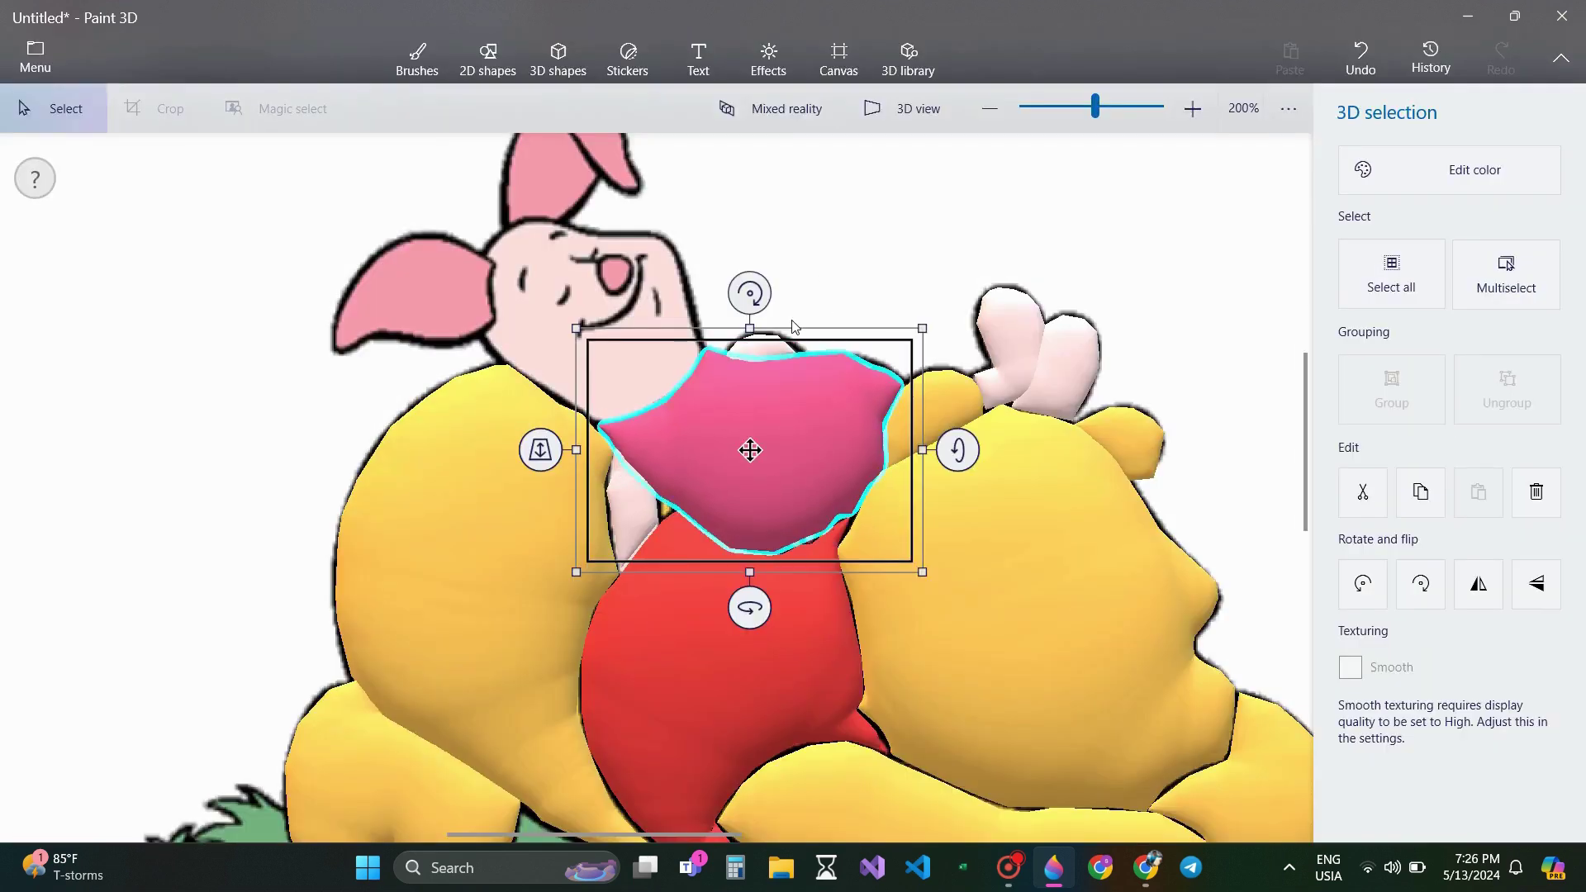
click(782, 307)
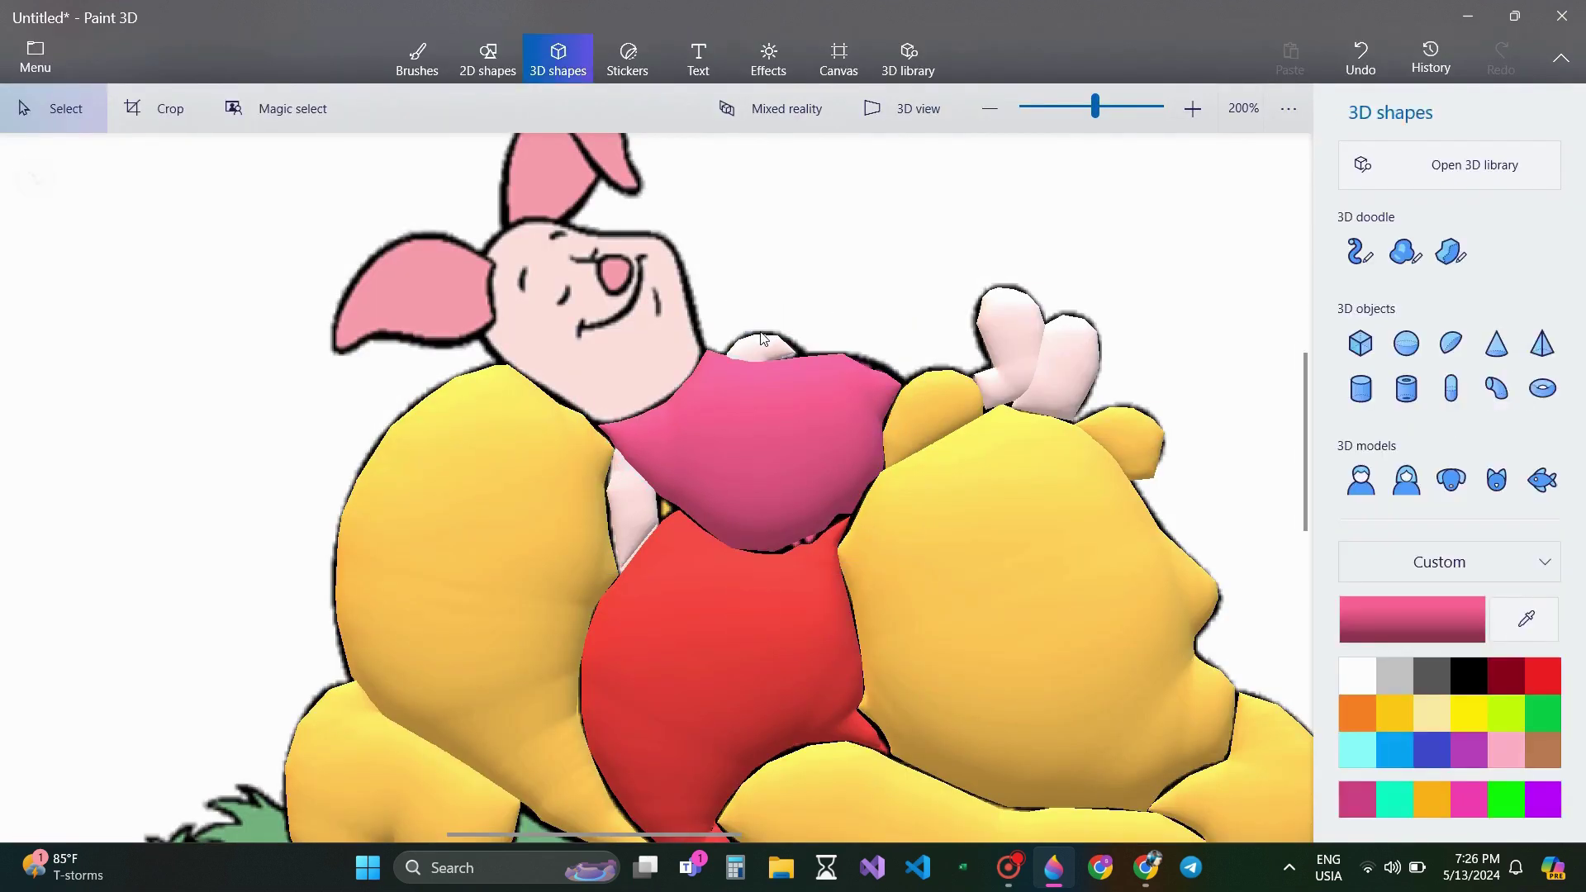
- Adjust the depth of the piglet's resting arm to bring it forward in front of the magenta shirt
click(745, 347)
drag(675, 370, 602, 368)
click(581, 364)
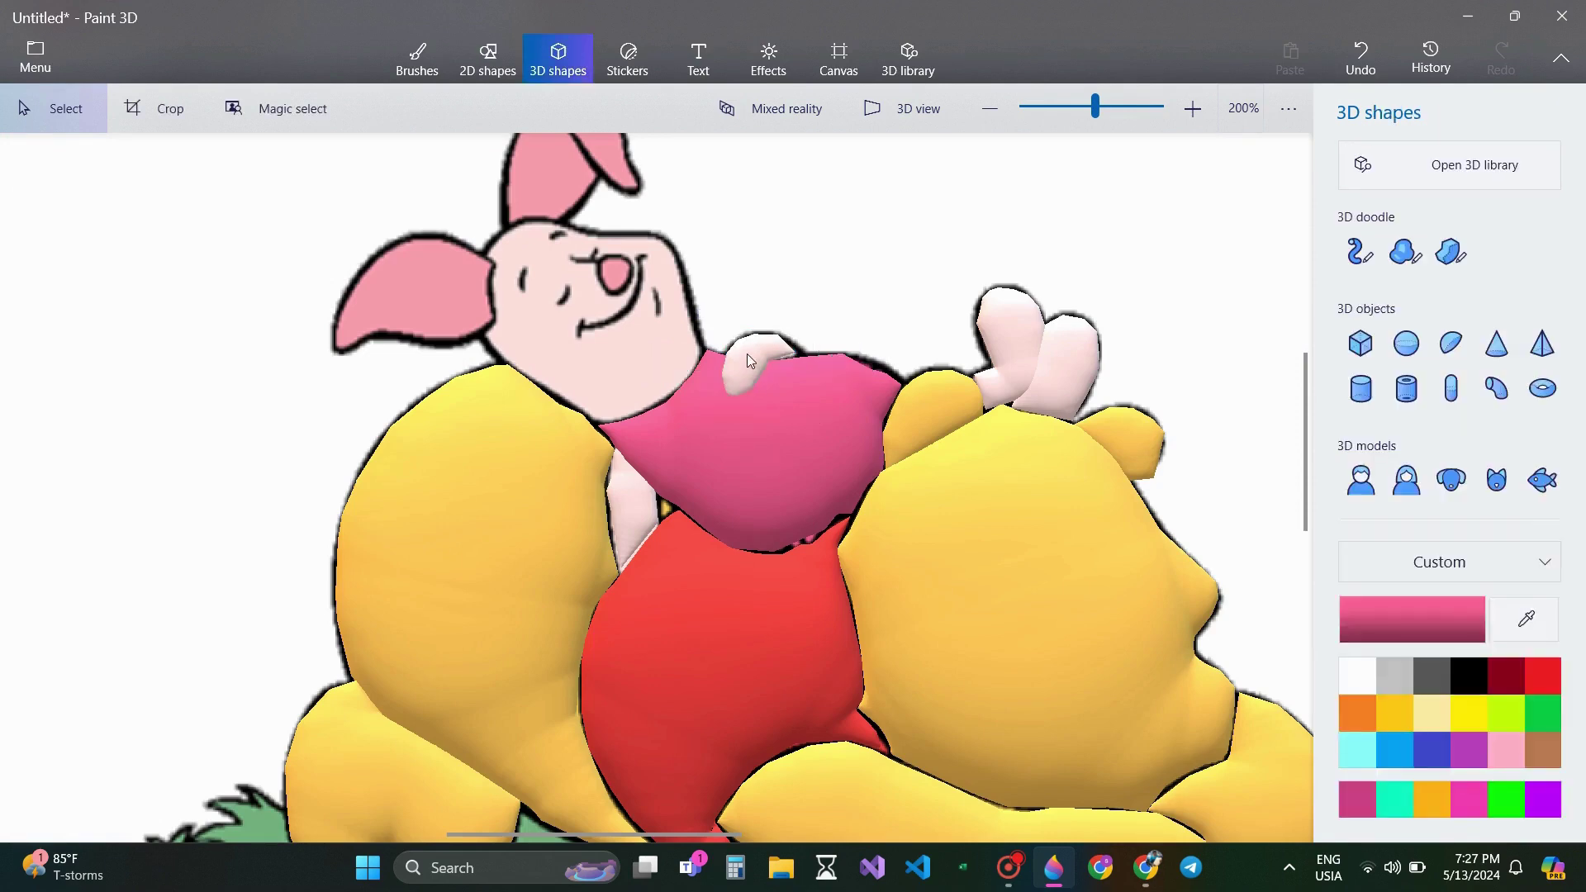
click(747, 361)
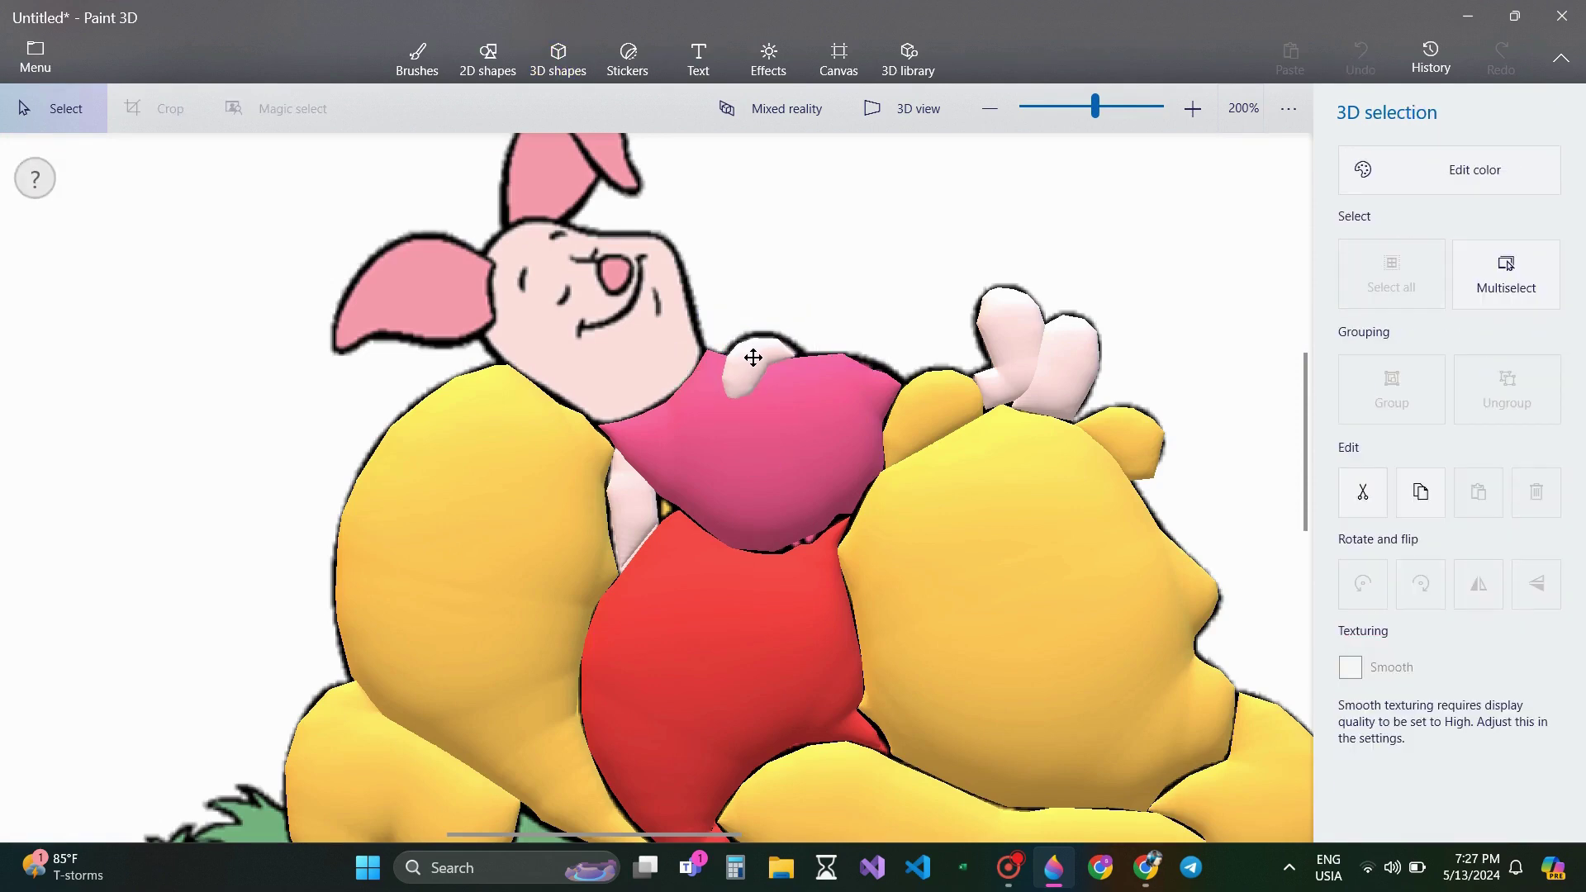
drag(662, 364, 616, 359)
click(618, 360)
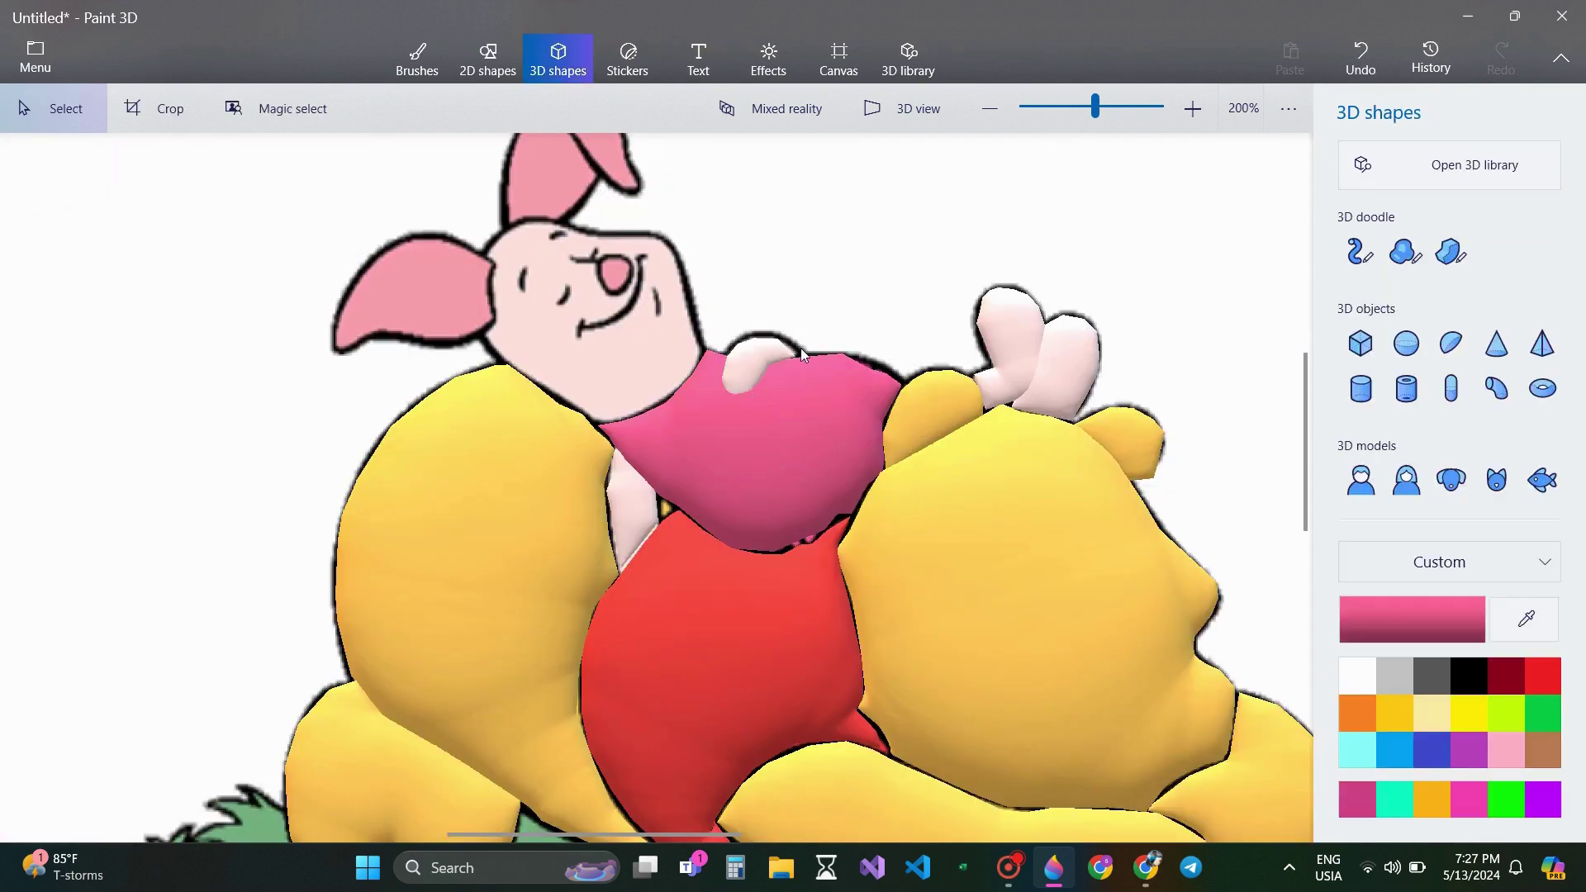
- Sample the pink from the piglet's nose and trace the nose as a soft-edge 3D doodle
click(1403, 258)
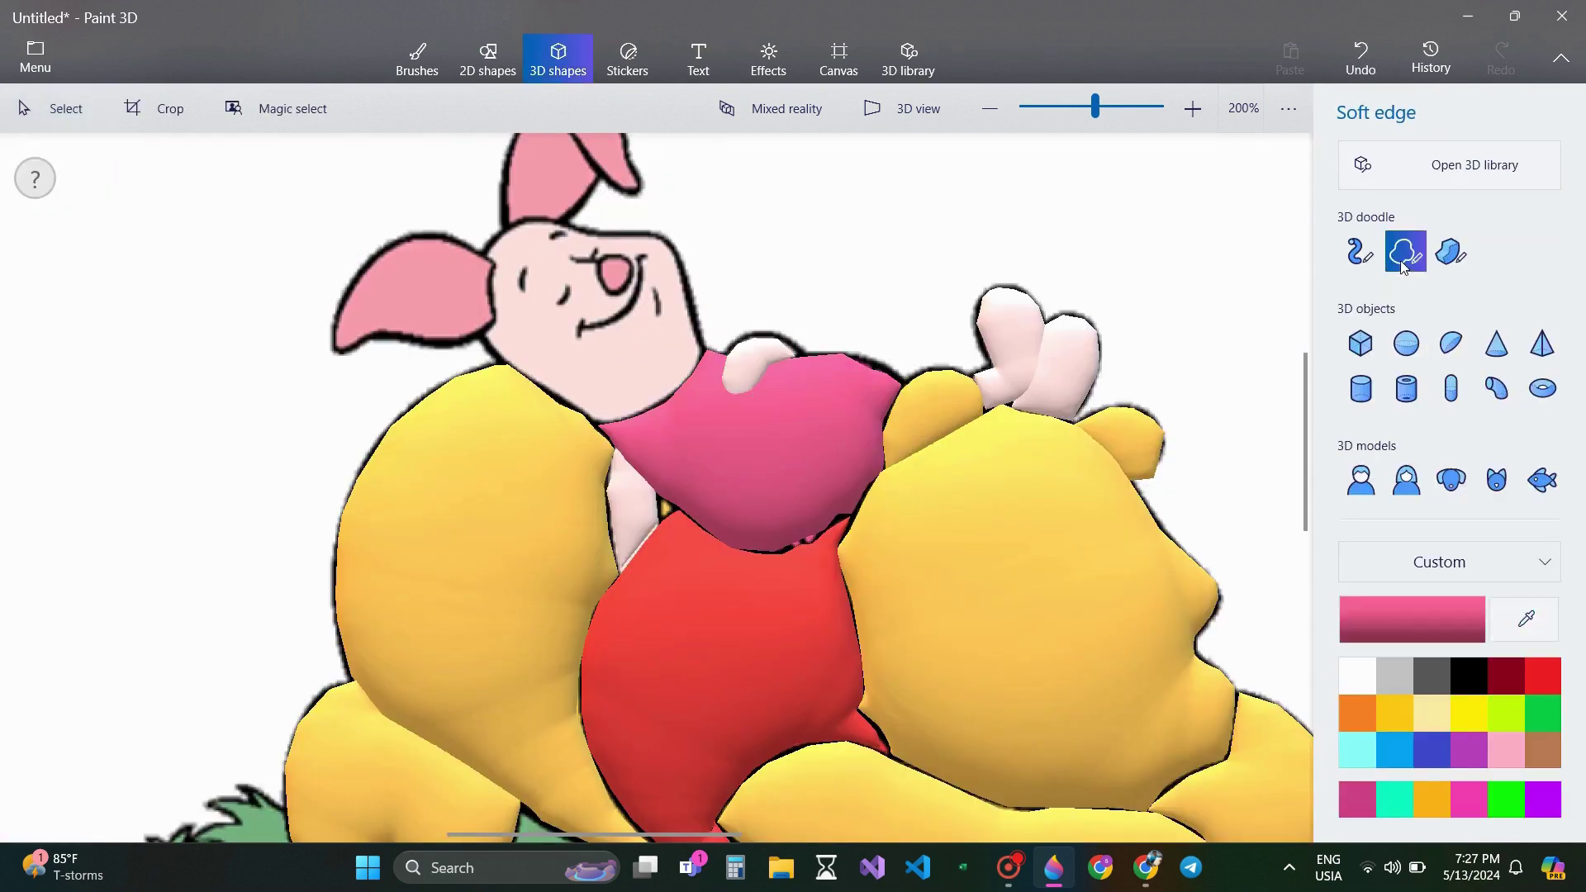
scroll(1309, 429, up, 2)
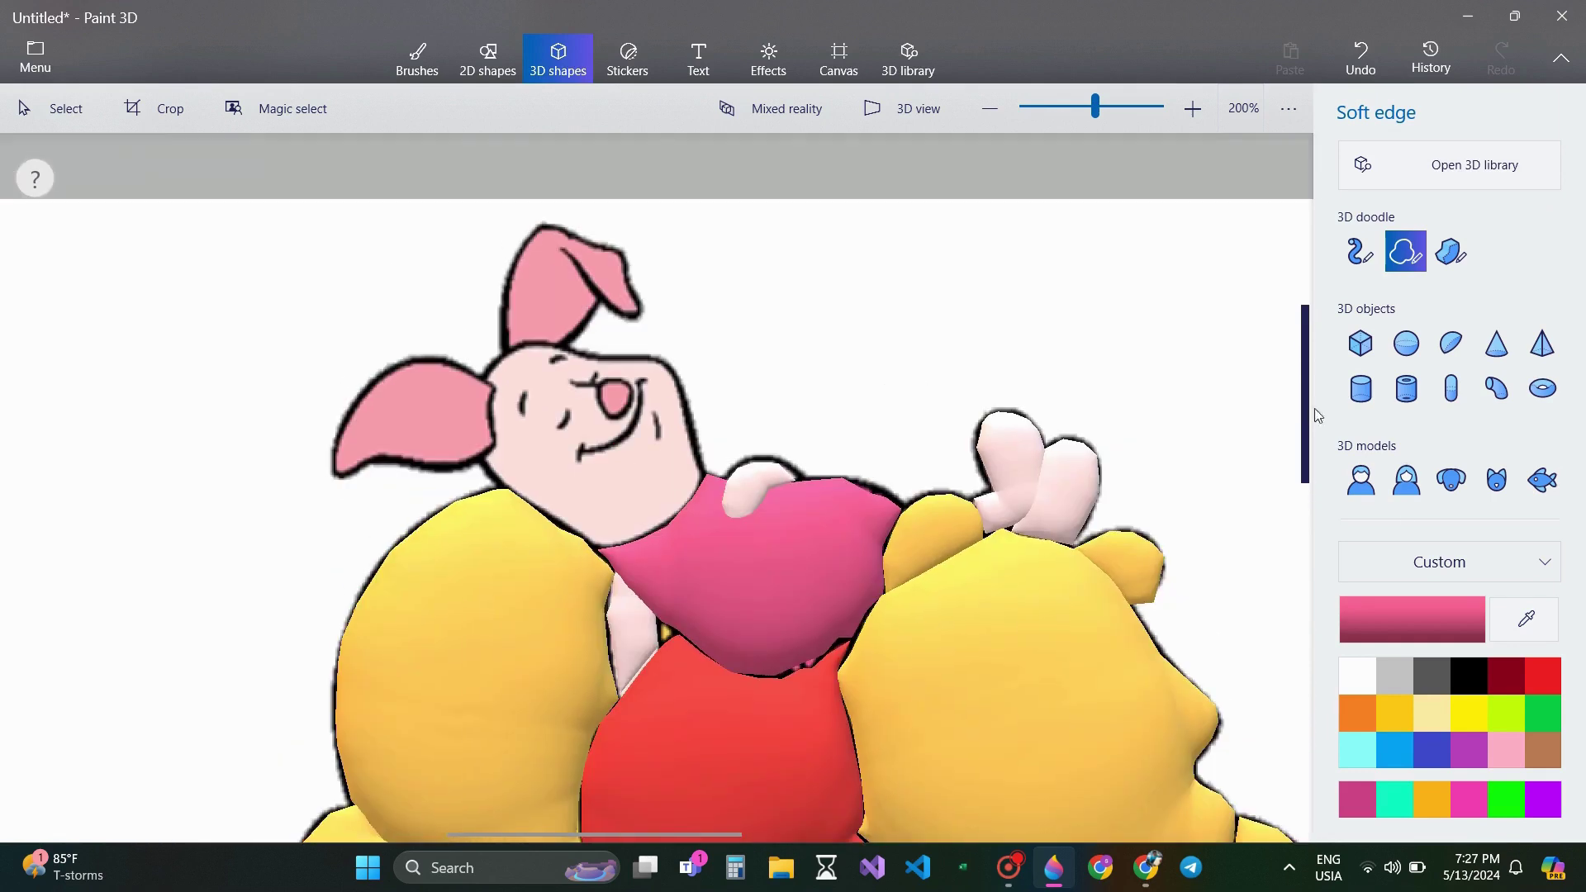
click(1547, 632)
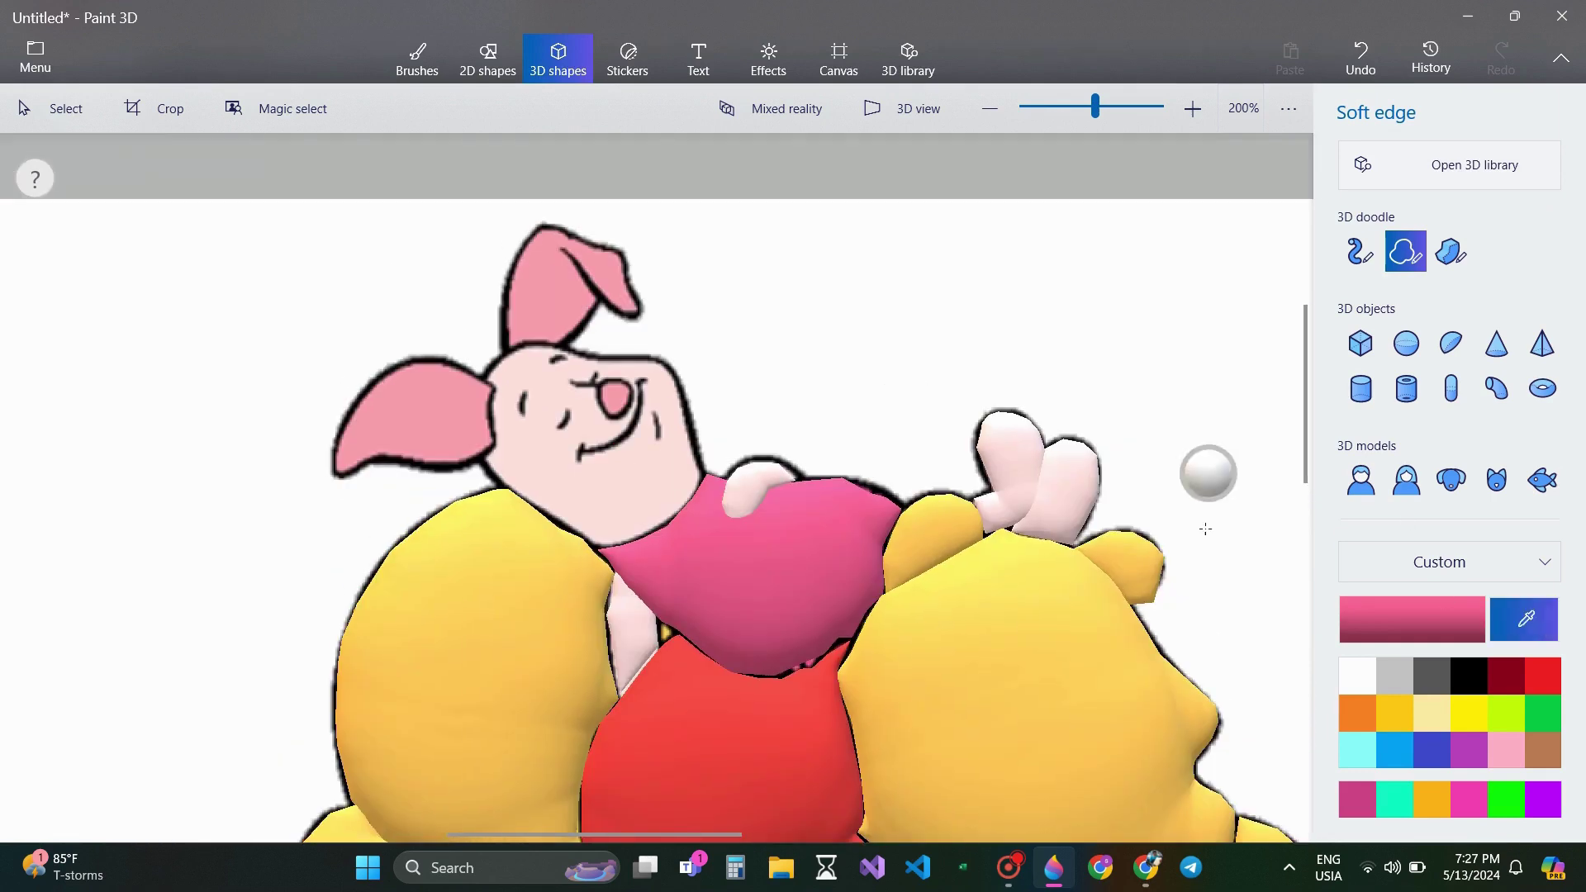
click(615, 398)
click(604, 386)
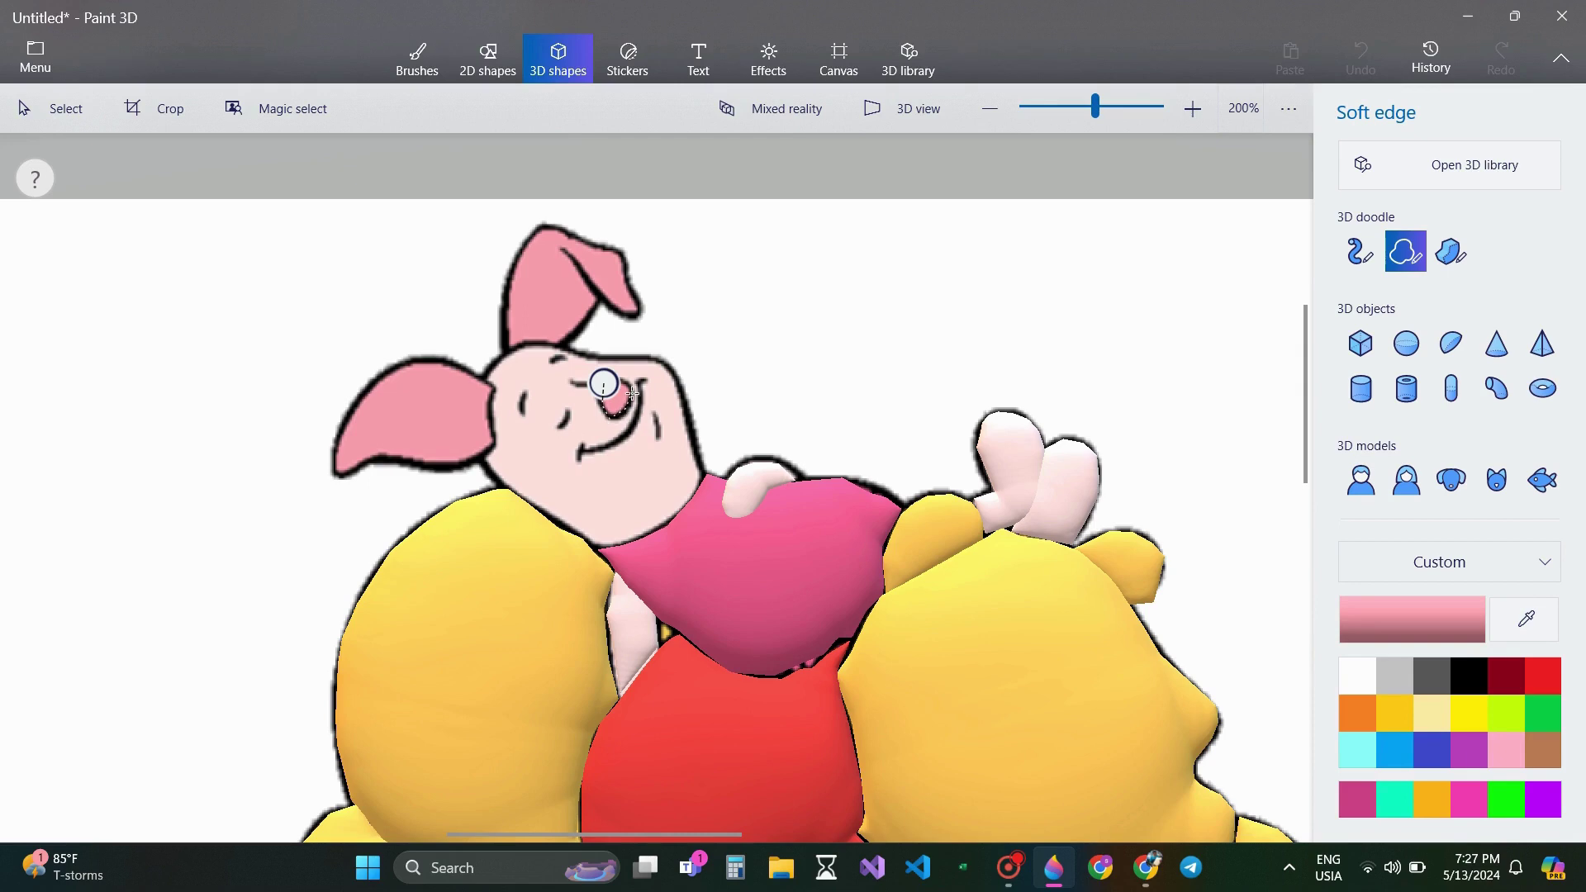
drag(628, 386, 604, 384)
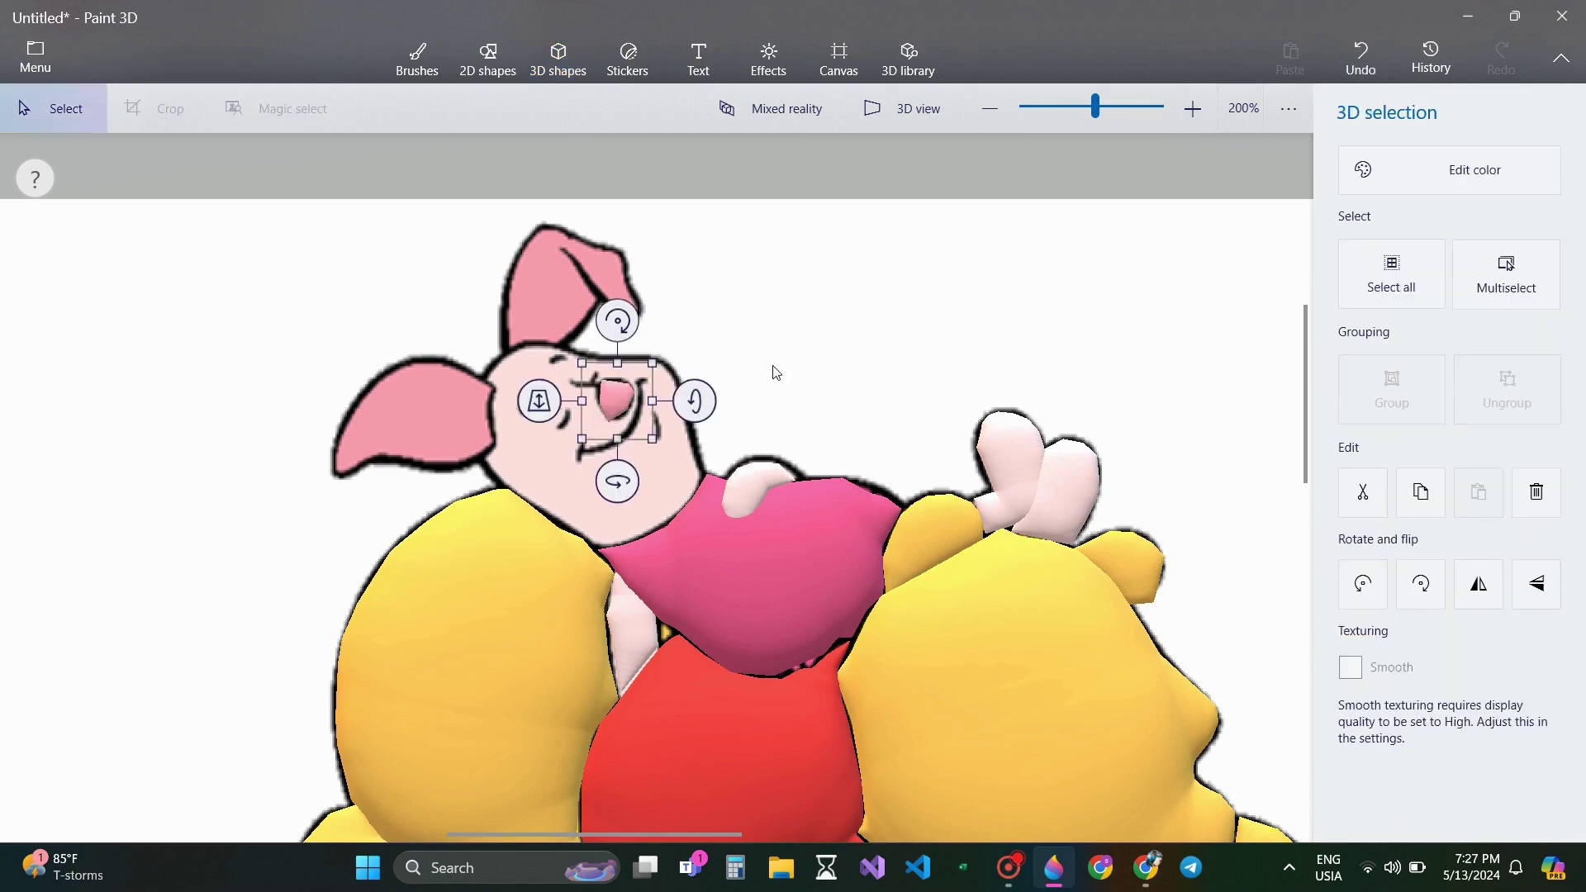
click(928, 334)
- Sample the pale pink from the piglet's face and trace the whole head as a soft-edge 3D doodle
click(1405, 251)
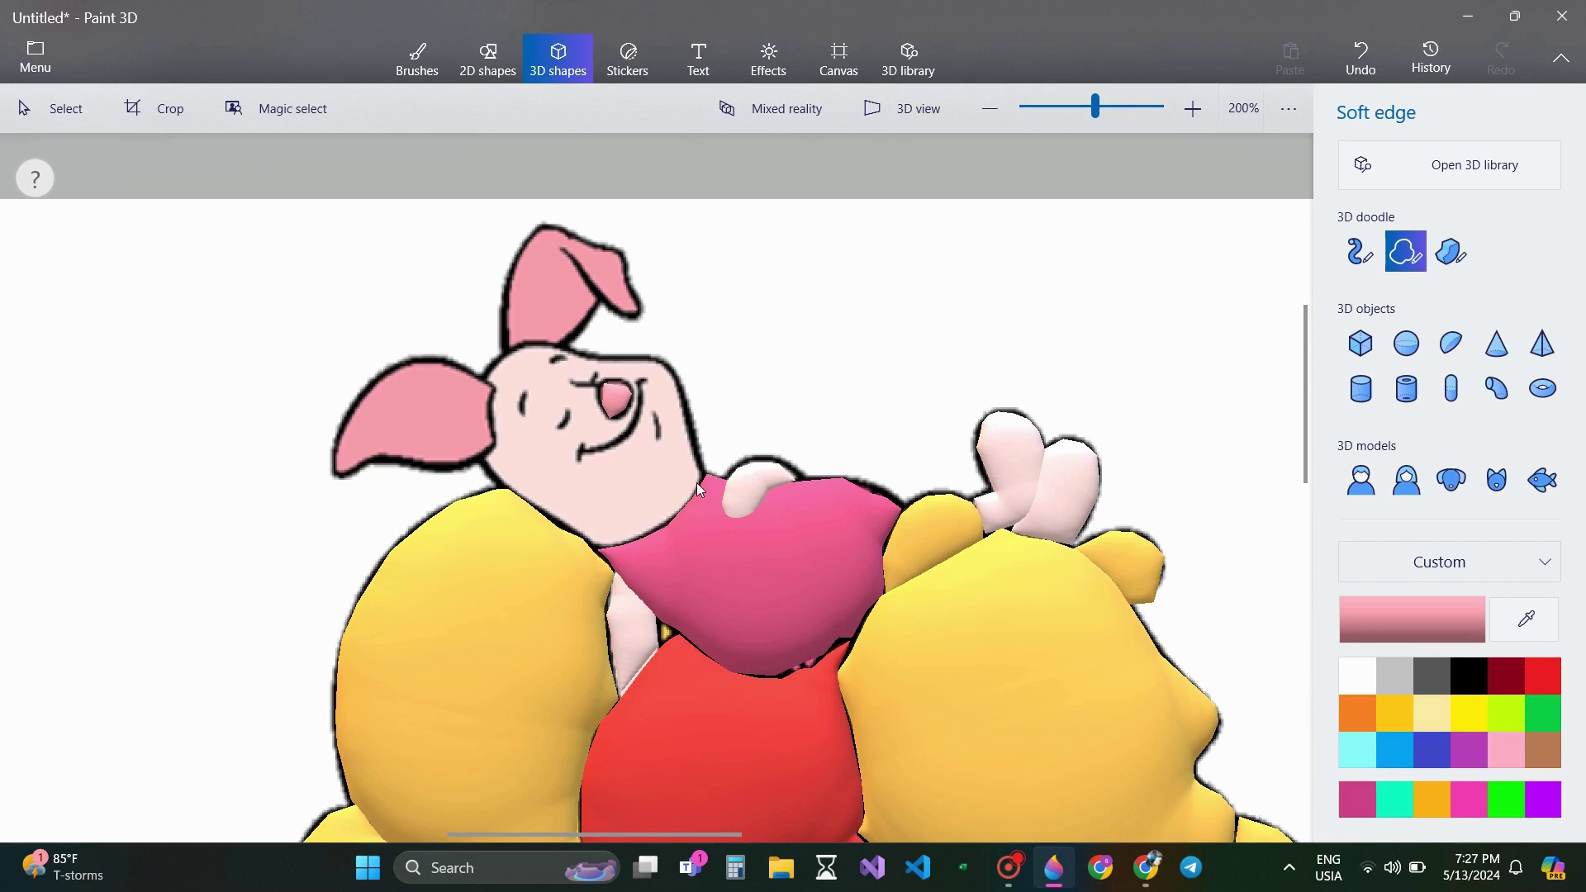
mouse_move(705, 474)
mouse_down()
mouse_move(668, 517)
mouse_move(696, 474)
mouse_up()
click(1524, 619)
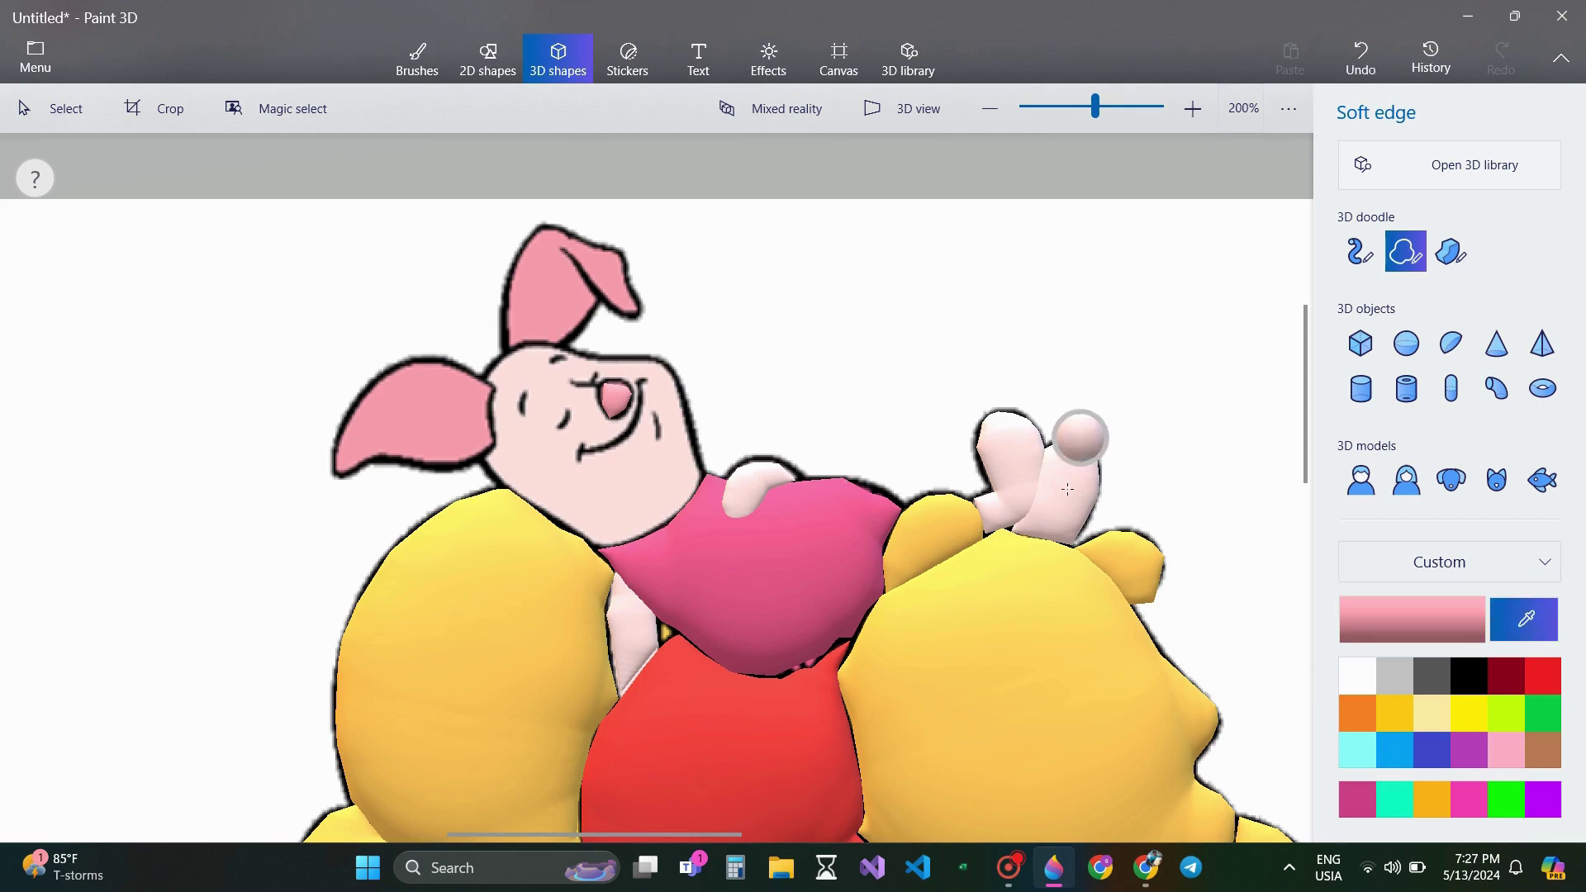
click(641, 467)
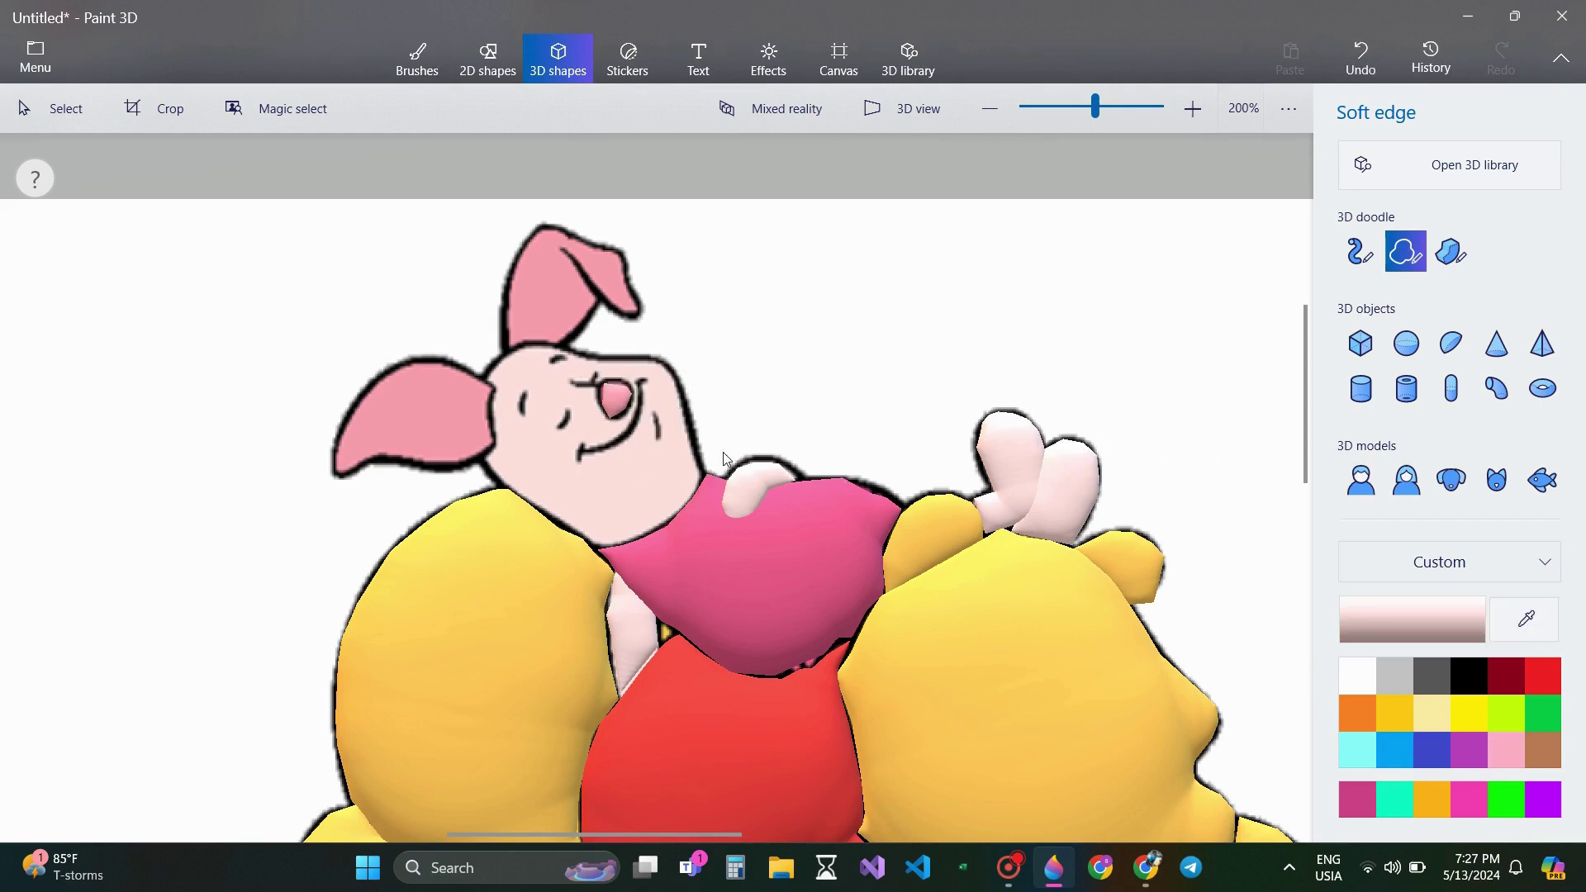
drag(701, 474, 686, 502)
drag(616, 549, 608, 545)
drag(504, 488, 514, 486)
drag(467, 431, 475, 426)
drag(691, 426, 702, 474)
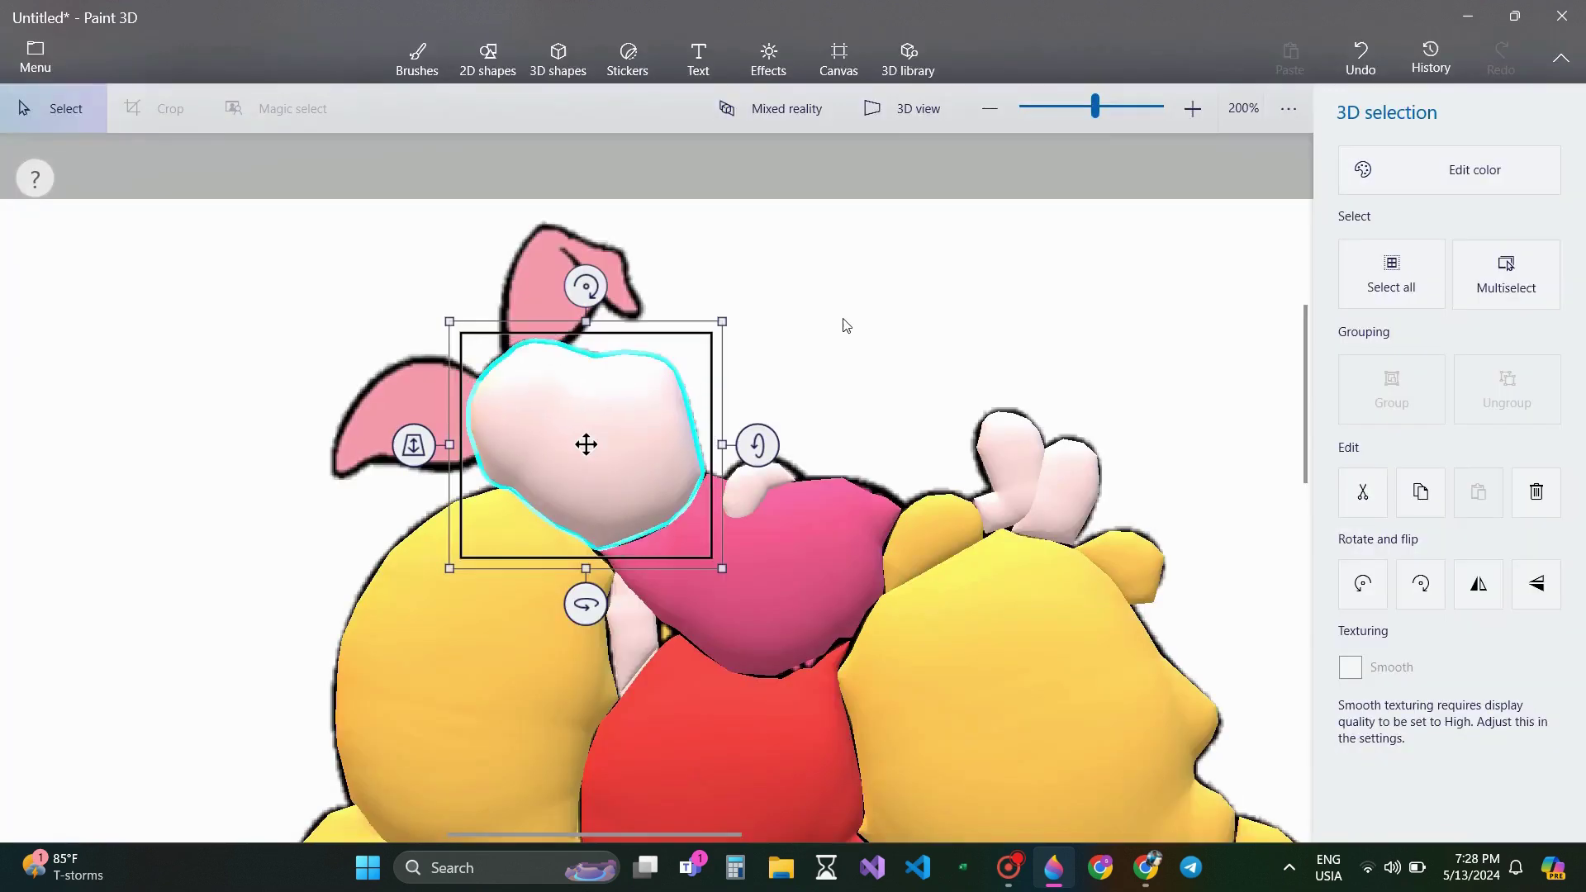
click(846, 329)
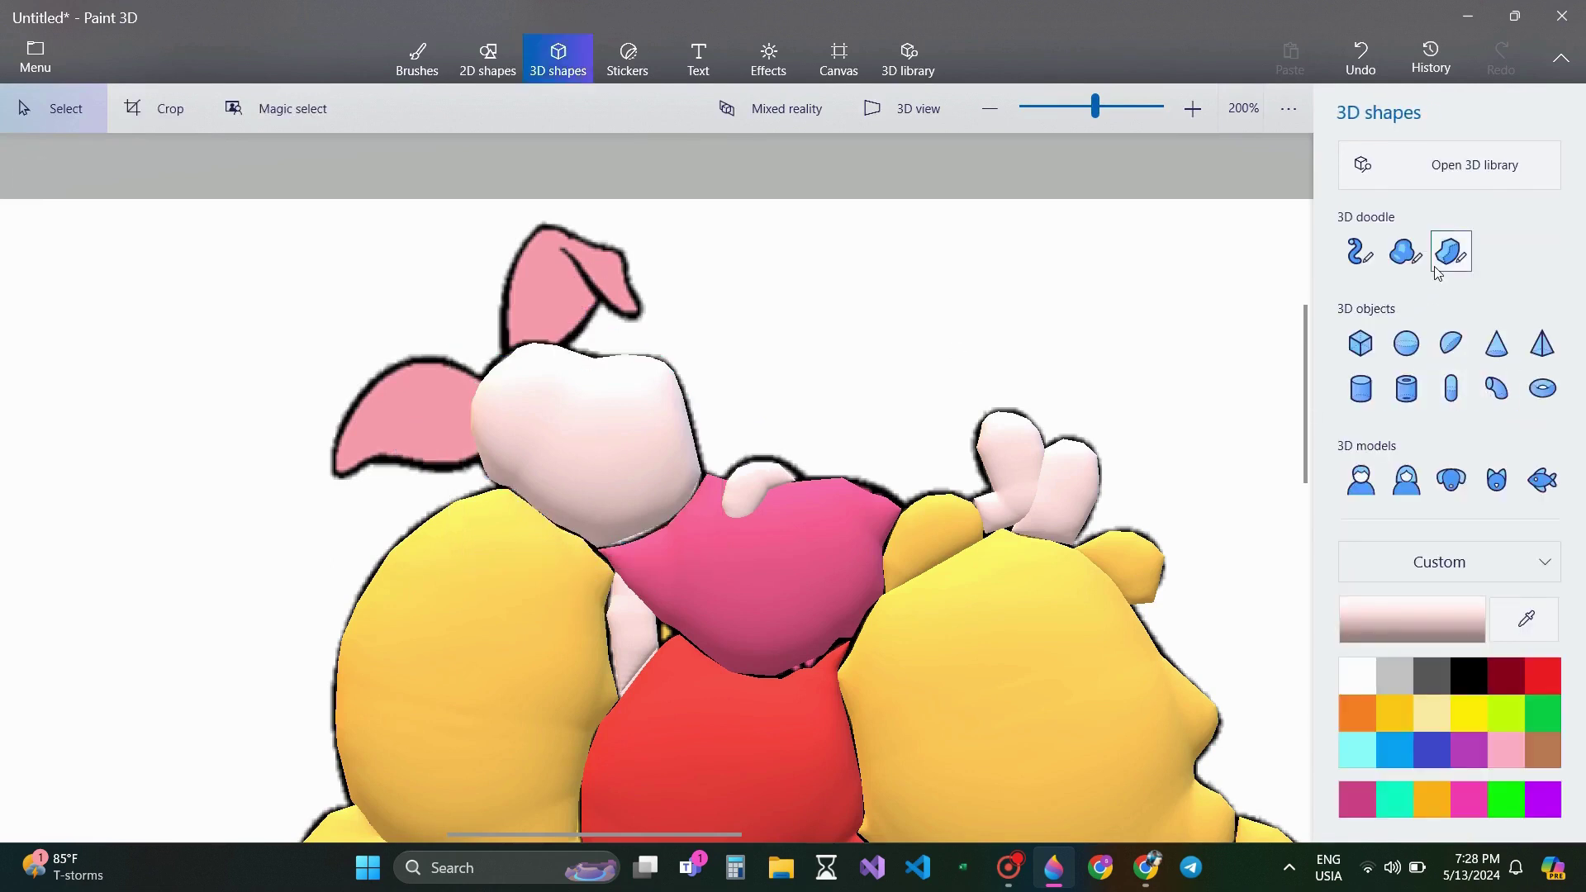
- Sample the pink from the piglet's upright ear and trace the ear behind its head as a soft-edge 3D doodle
click(1406, 253)
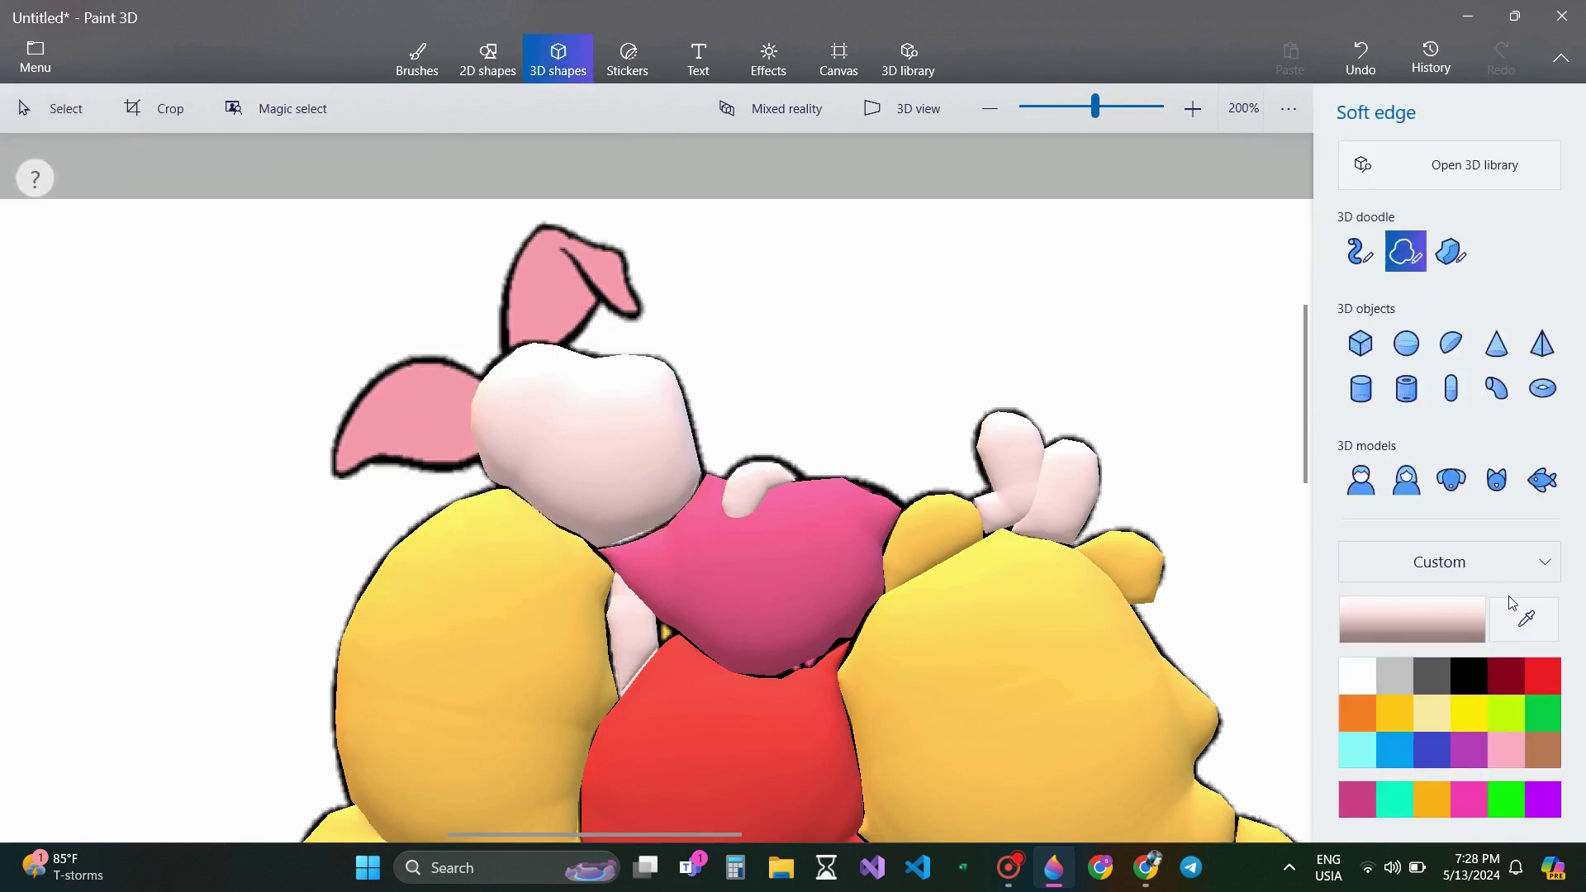
click(1519, 615)
click(1499, 613)
click(574, 304)
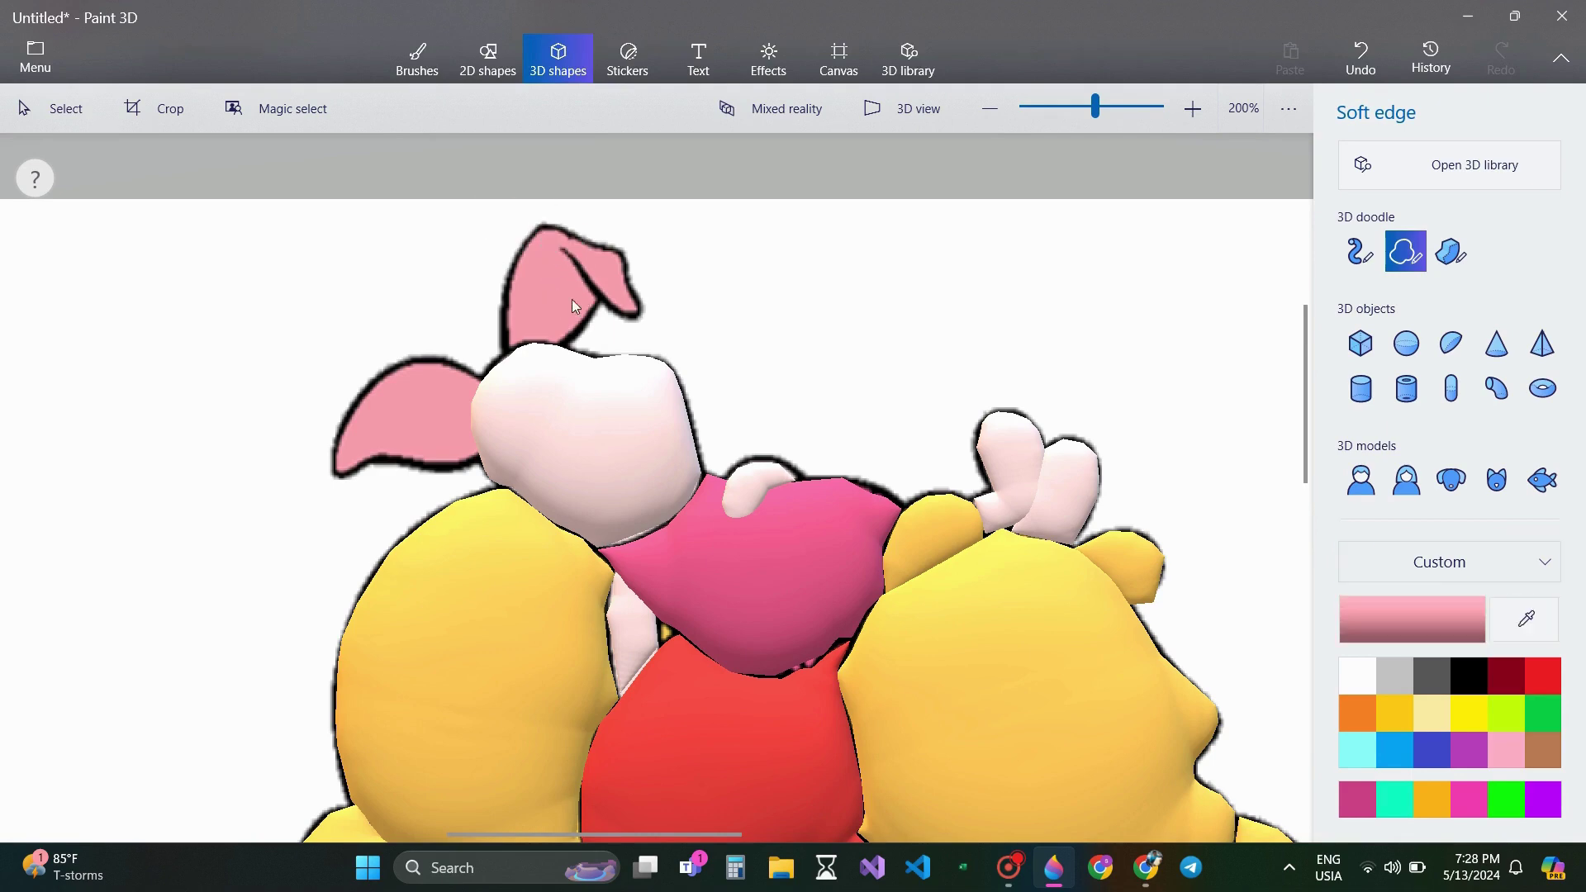
click(480, 377)
drag(393, 367, 333, 448)
drag(398, 463, 428, 467)
drag(467, 404, 479, 374)
click(799, 391)
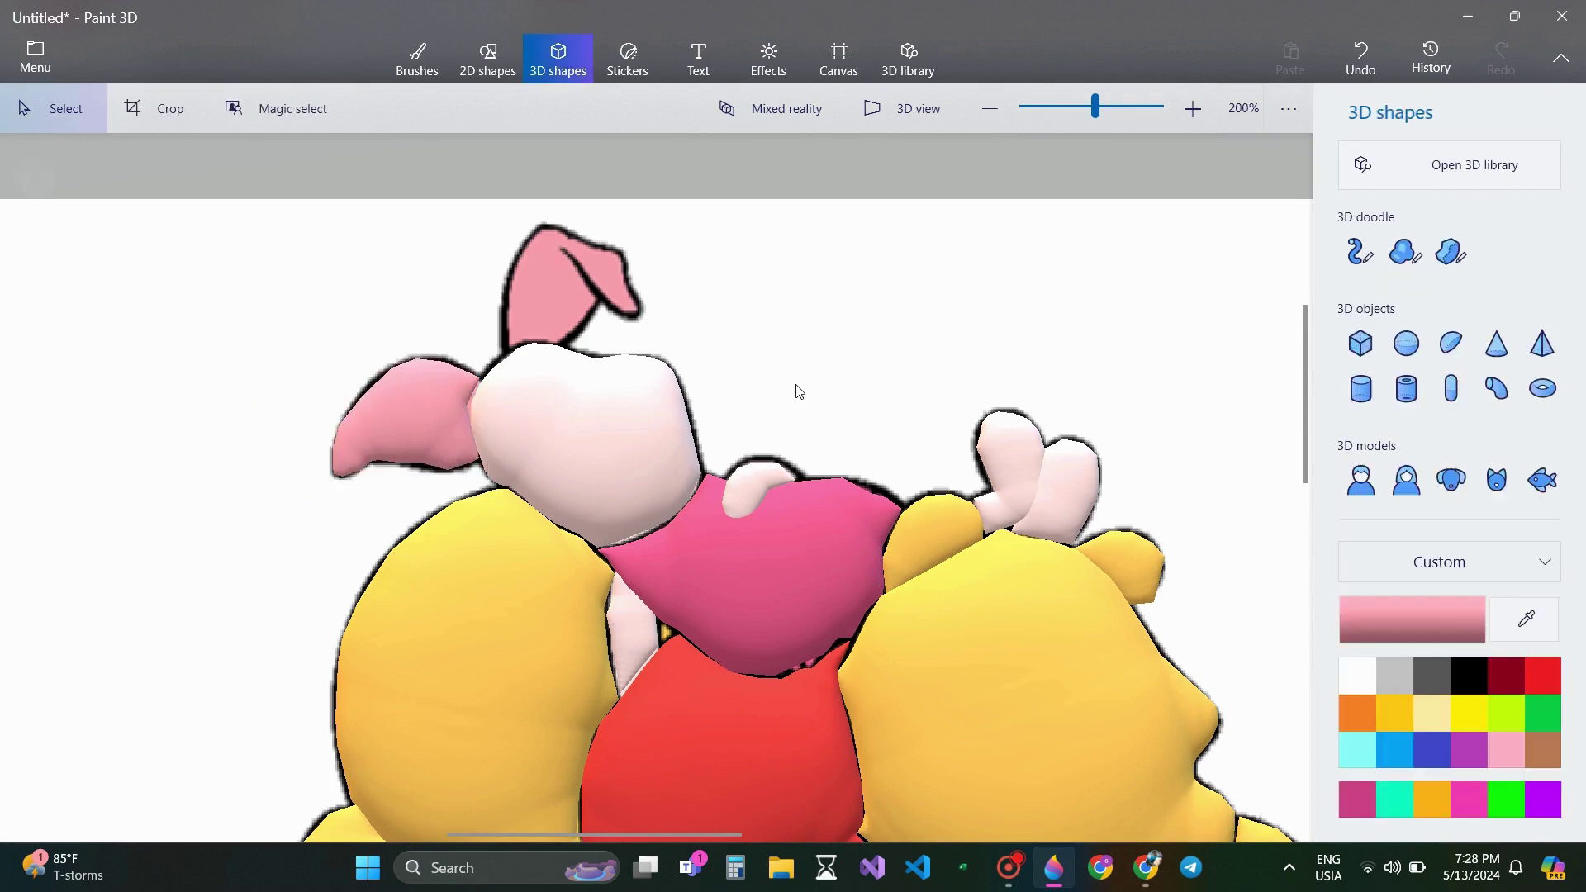
- Trace the piglet's upright folded ear as a soft-edge 3D doodle in the current pink and fine-tune its placement
click(1405, 251)
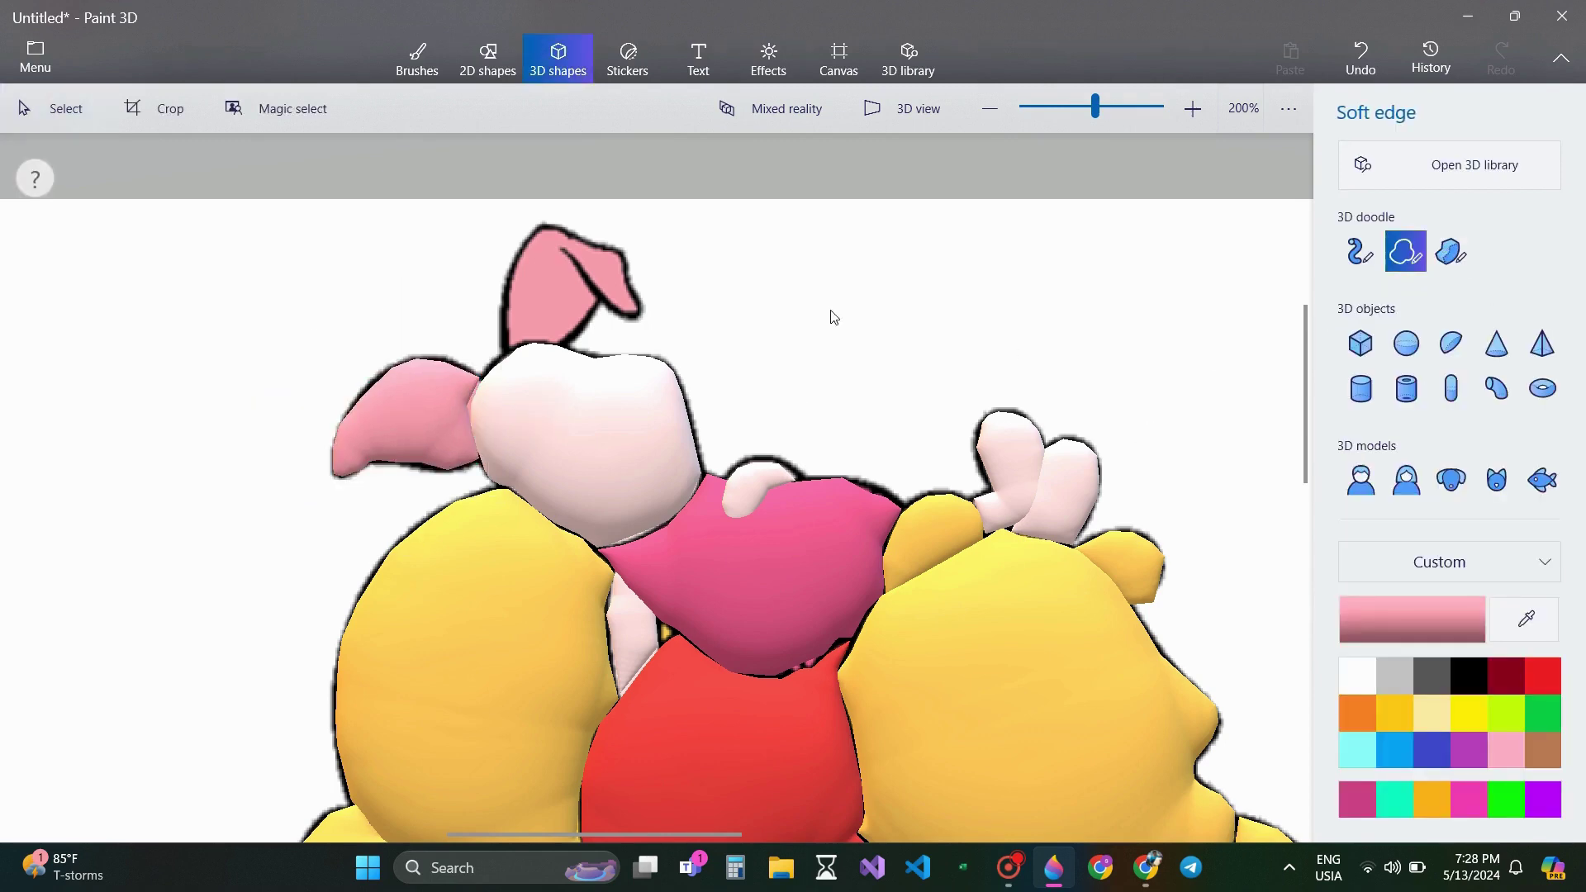
drag(558, 249, 582, 272)
drag(576, 234, 547, 222)
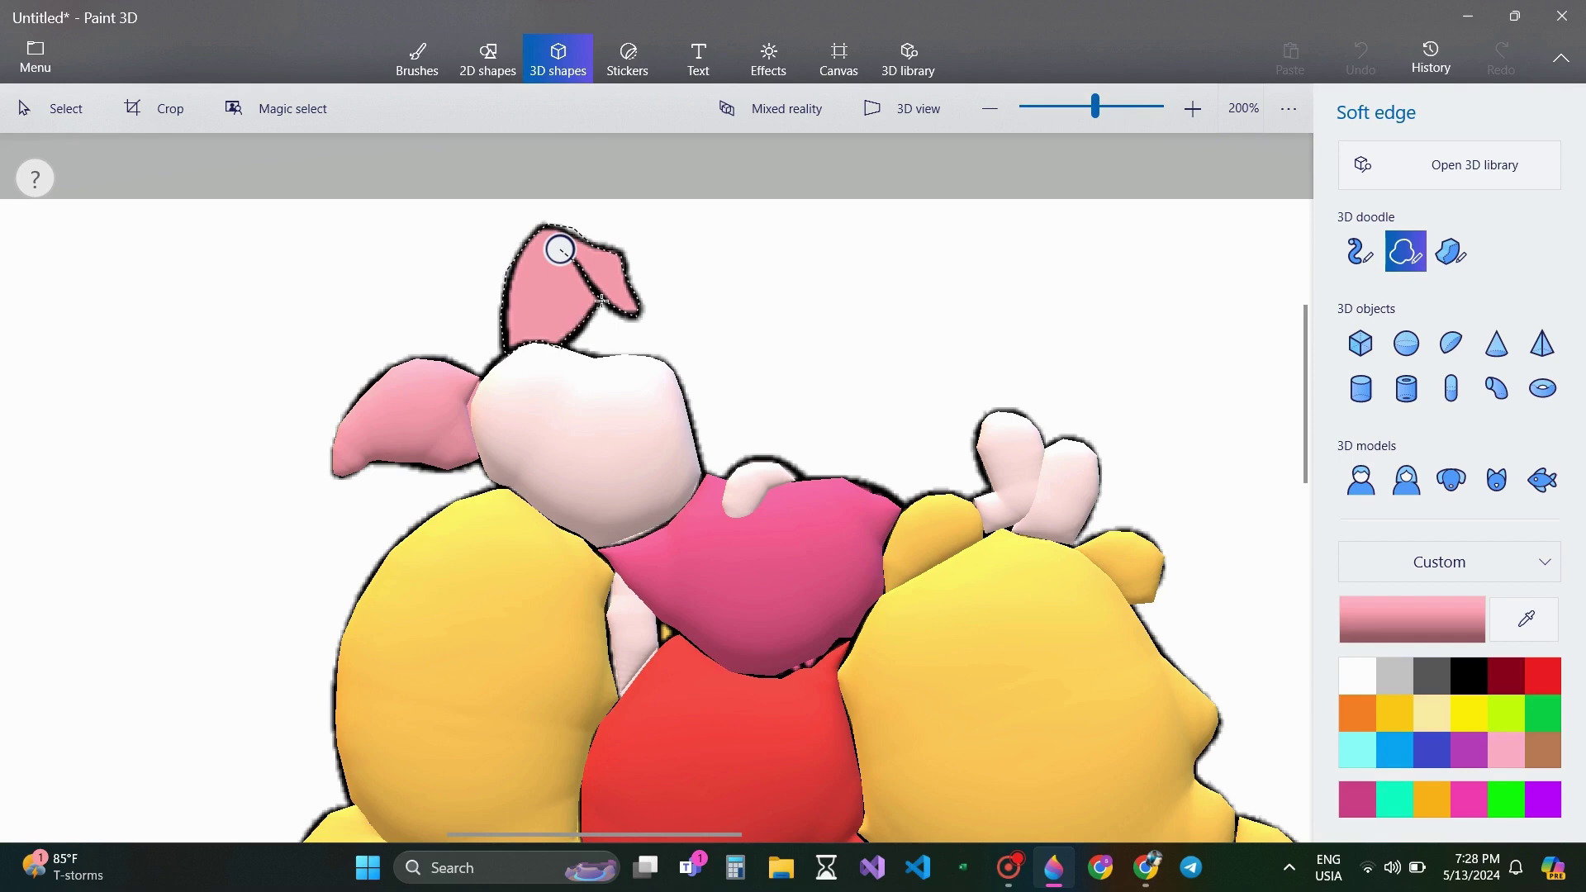
click(559, 248)
click(789, 333)
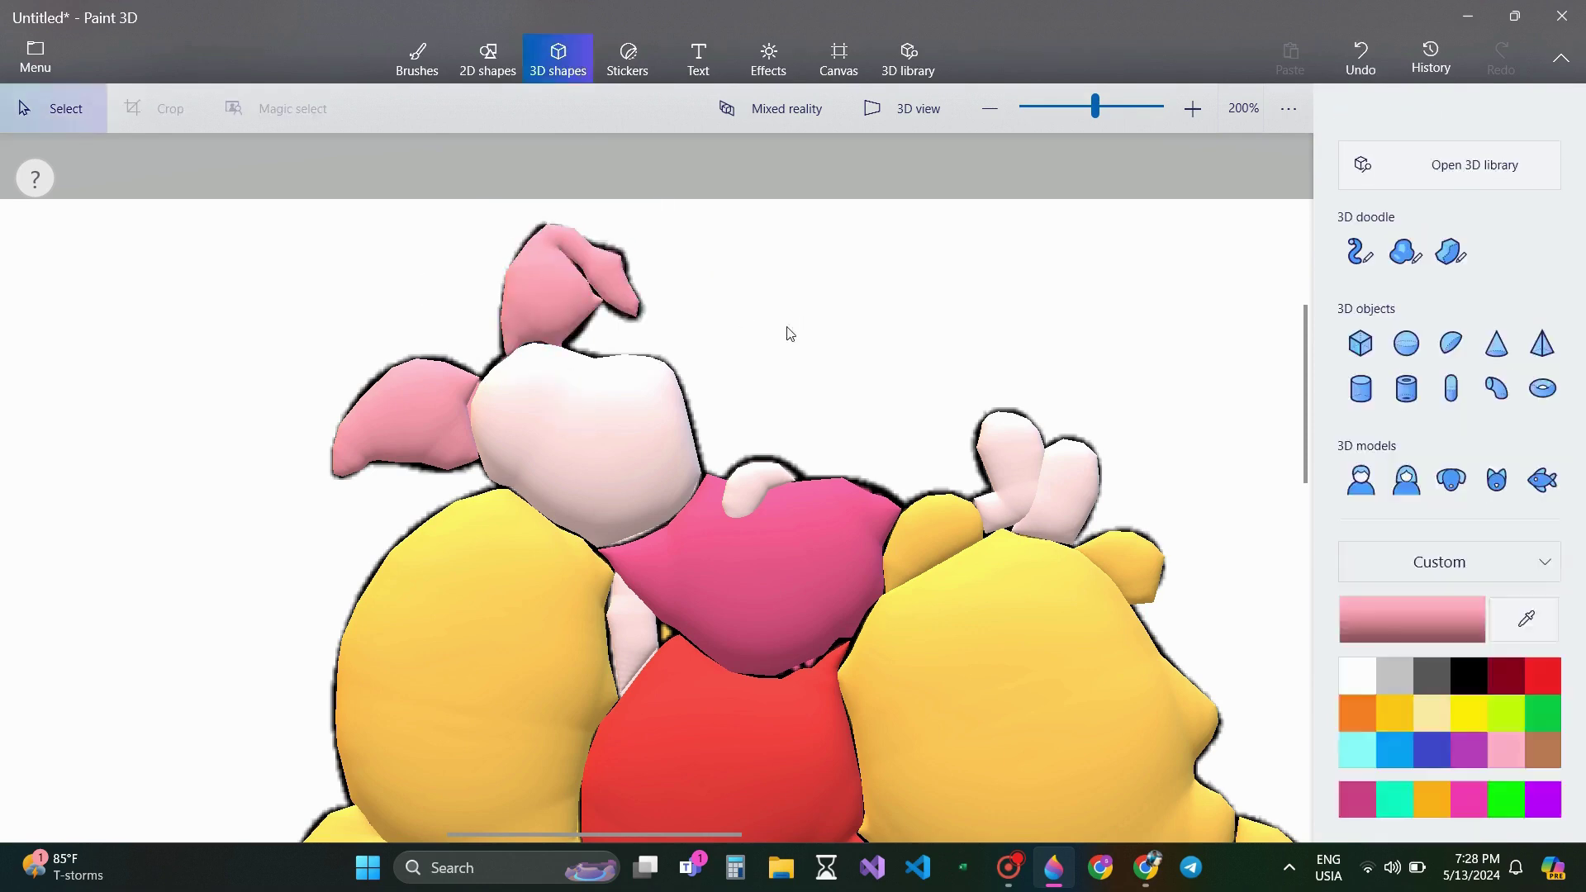
click(569, 304)
drag(662, 377, 665, 379)
click(664, 328)
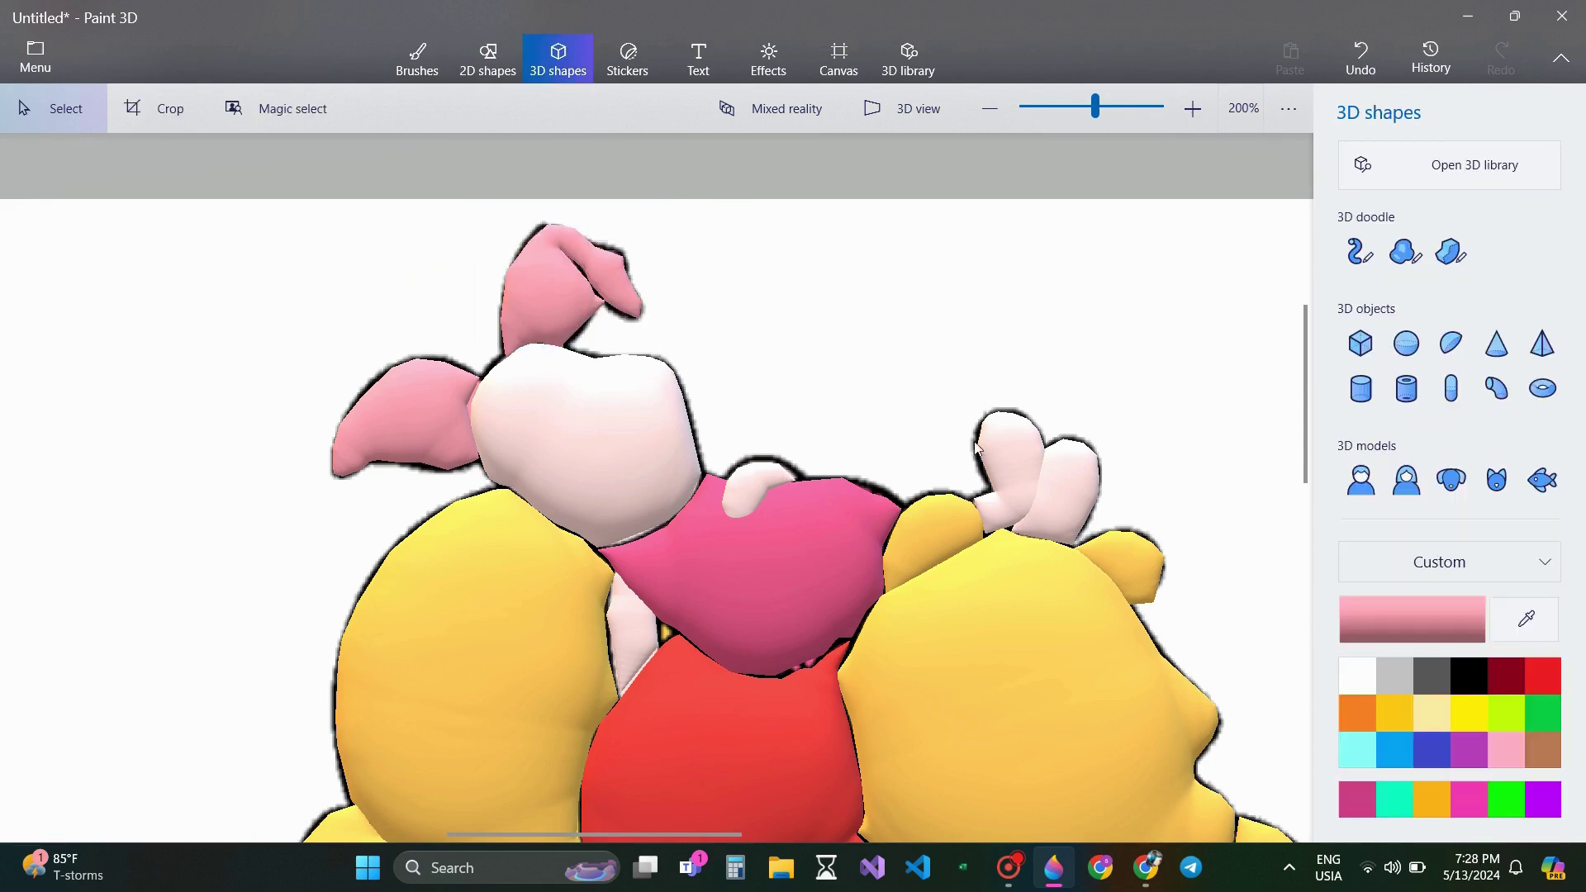
- Group all the traced 3D parts and move the group to the lower right of the canvas, uncovering the flat piglet's face
click(995, 112)
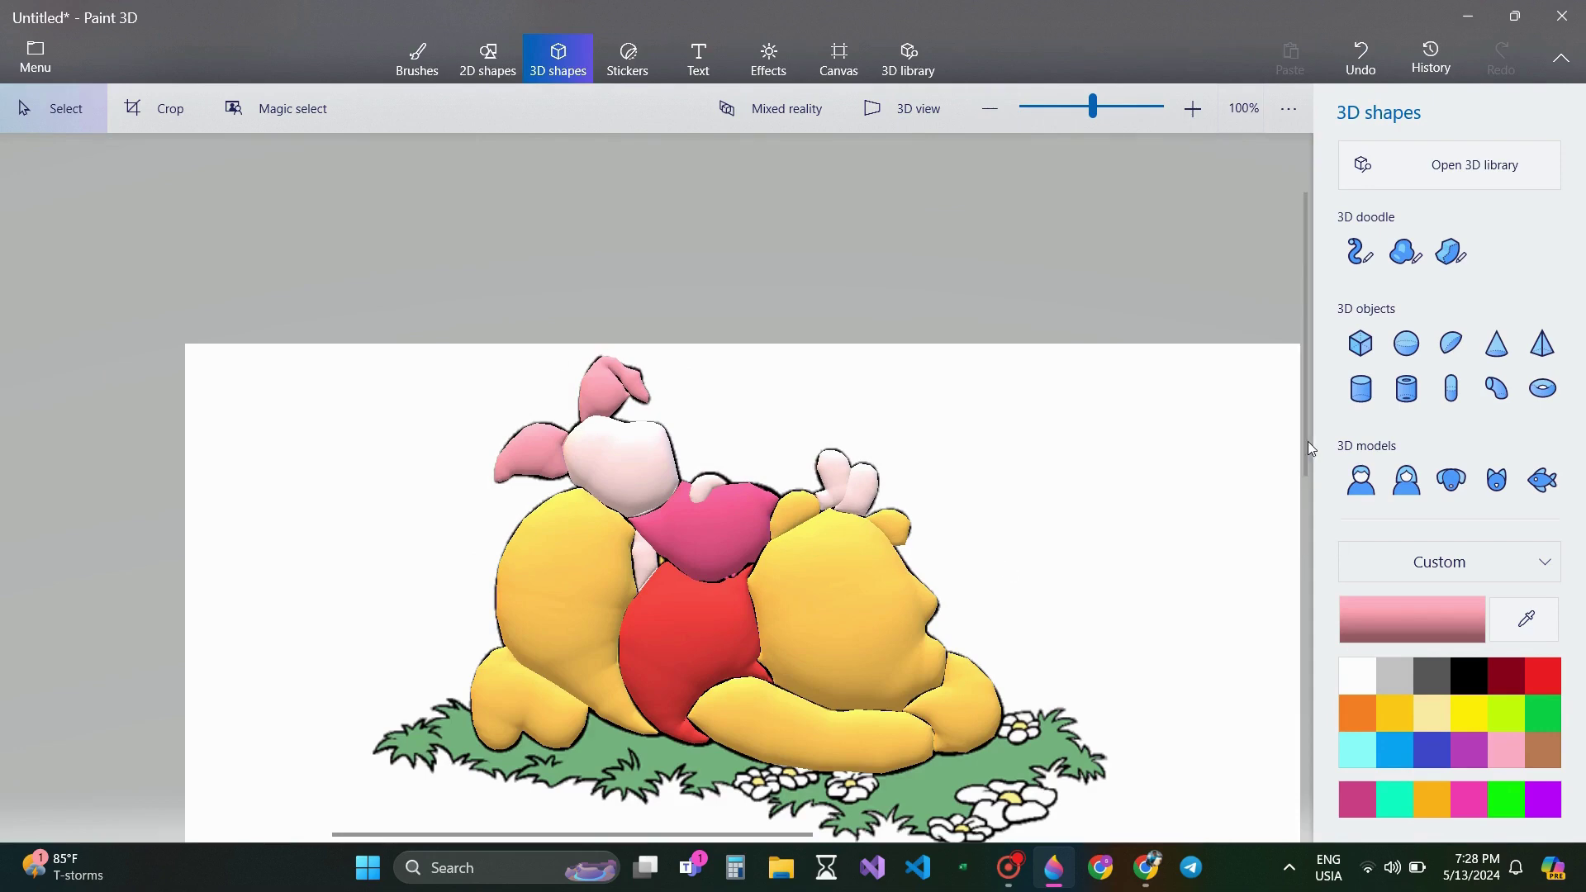
scroll(1311, 448, down, 3)
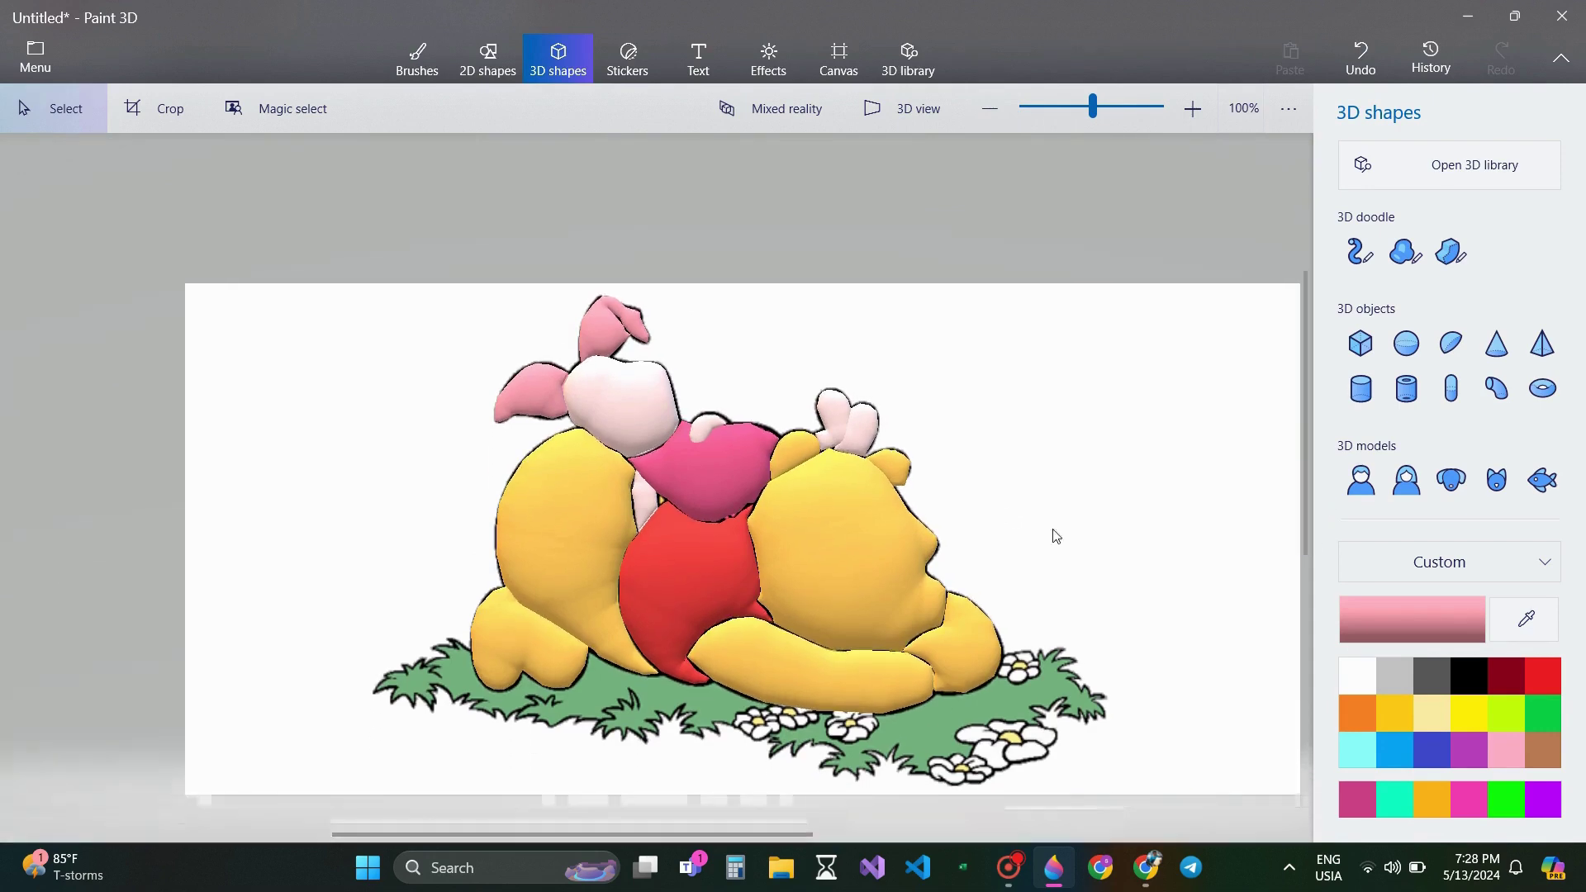
drag(270, 246, 1013, 795)
click(1389, 421)
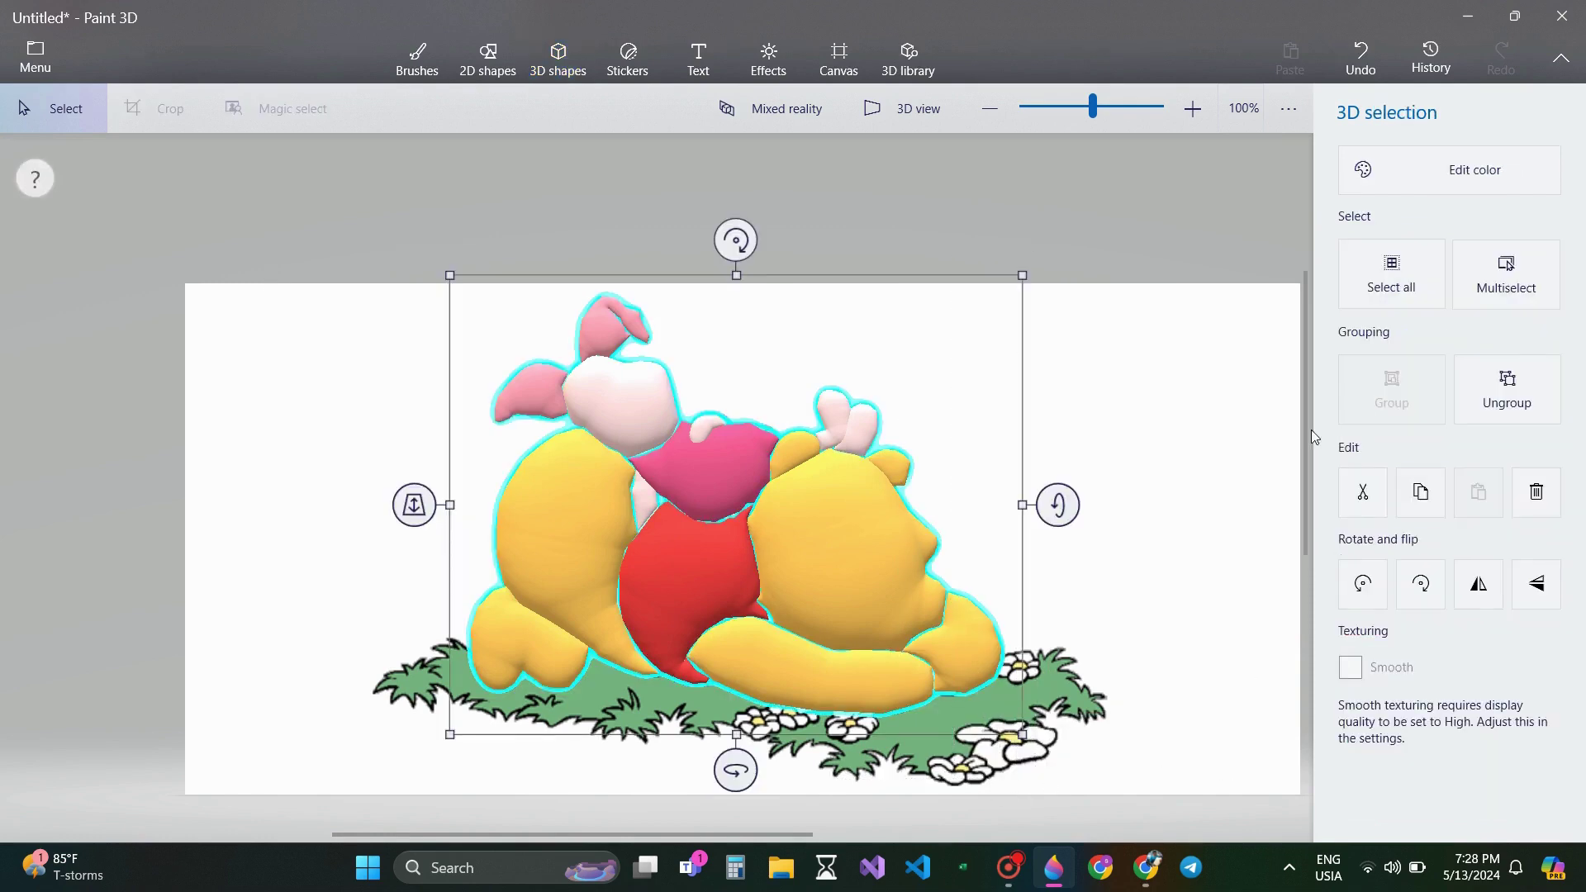
drag(830, 557, 411, 635)
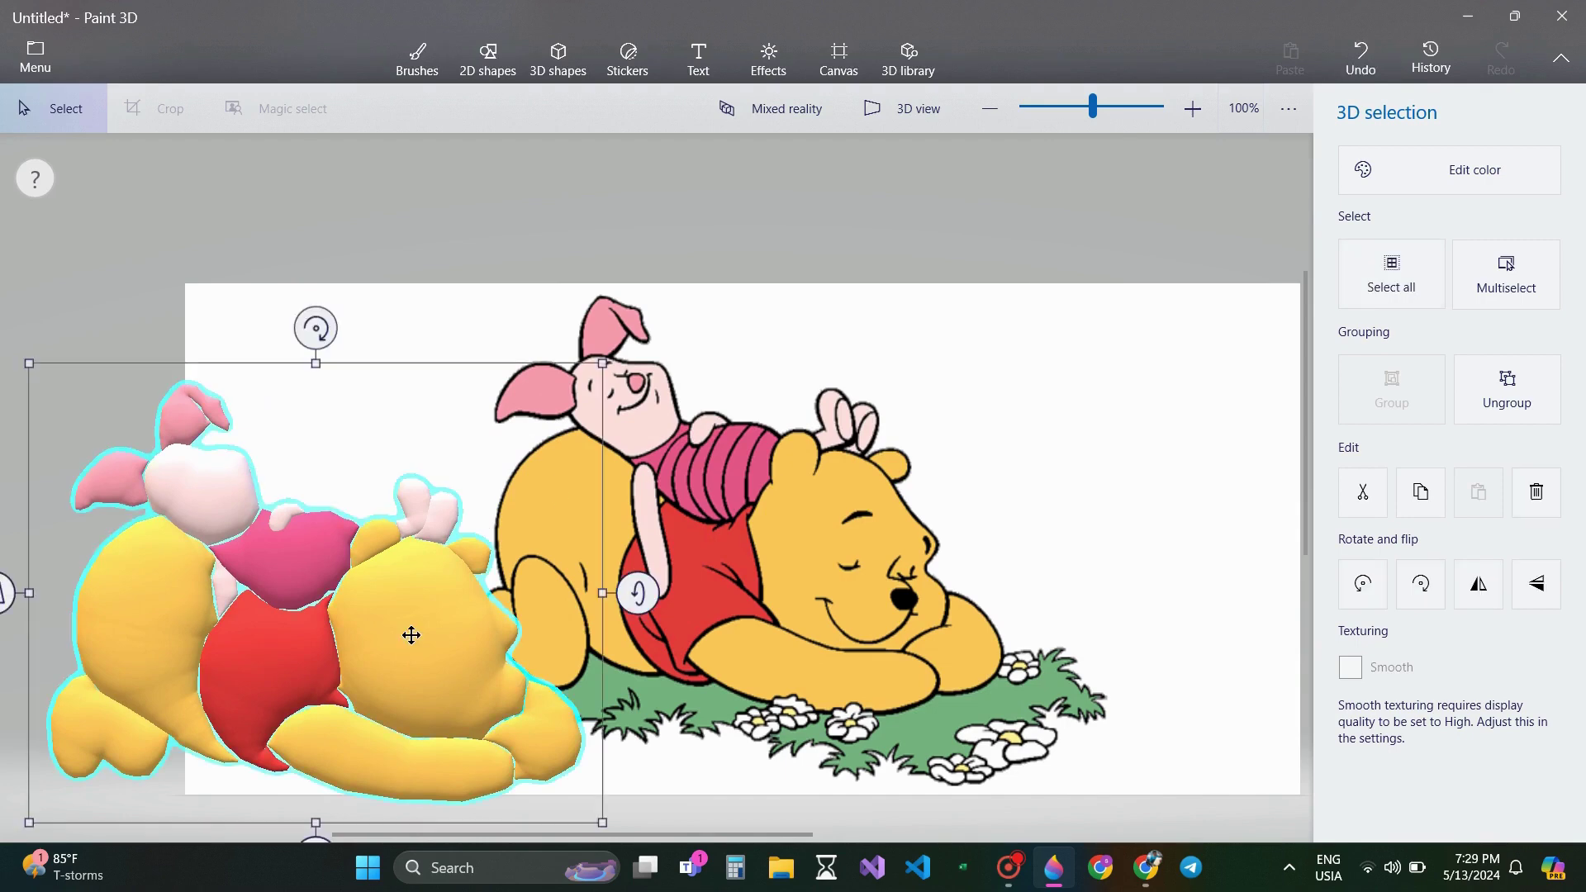
click(732, 414)
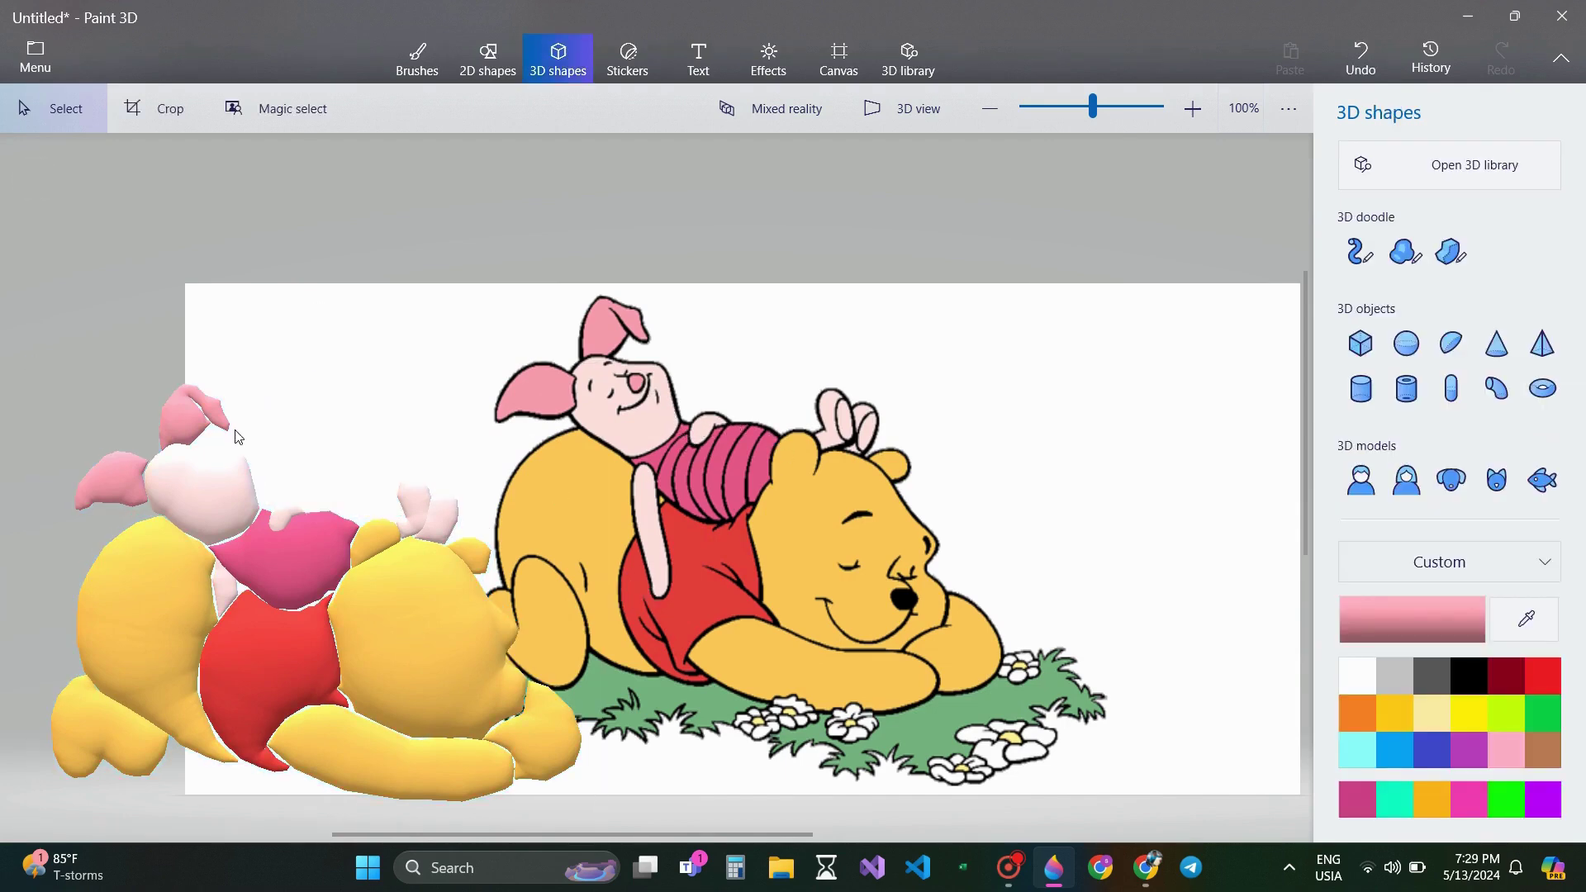
drag(196, 491, 866, 503)
click(821, 261)
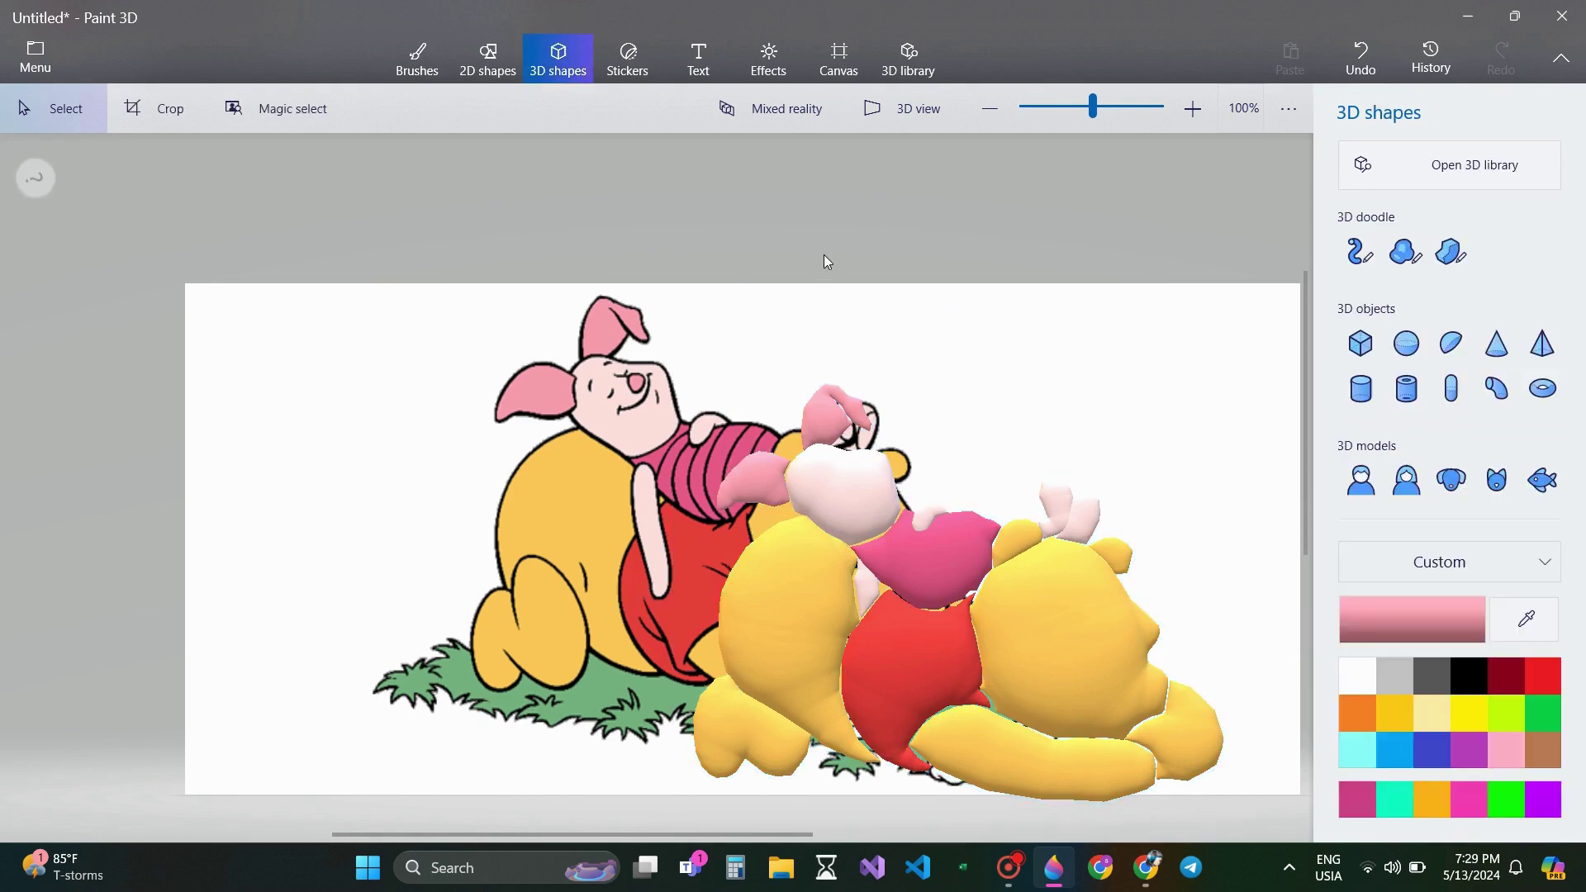
- Trace the flat piglet's nose as a pink soft-edge 3D doodle and place it on the face of the 3D piglet
click(1403, 254)
click(1192, 108)
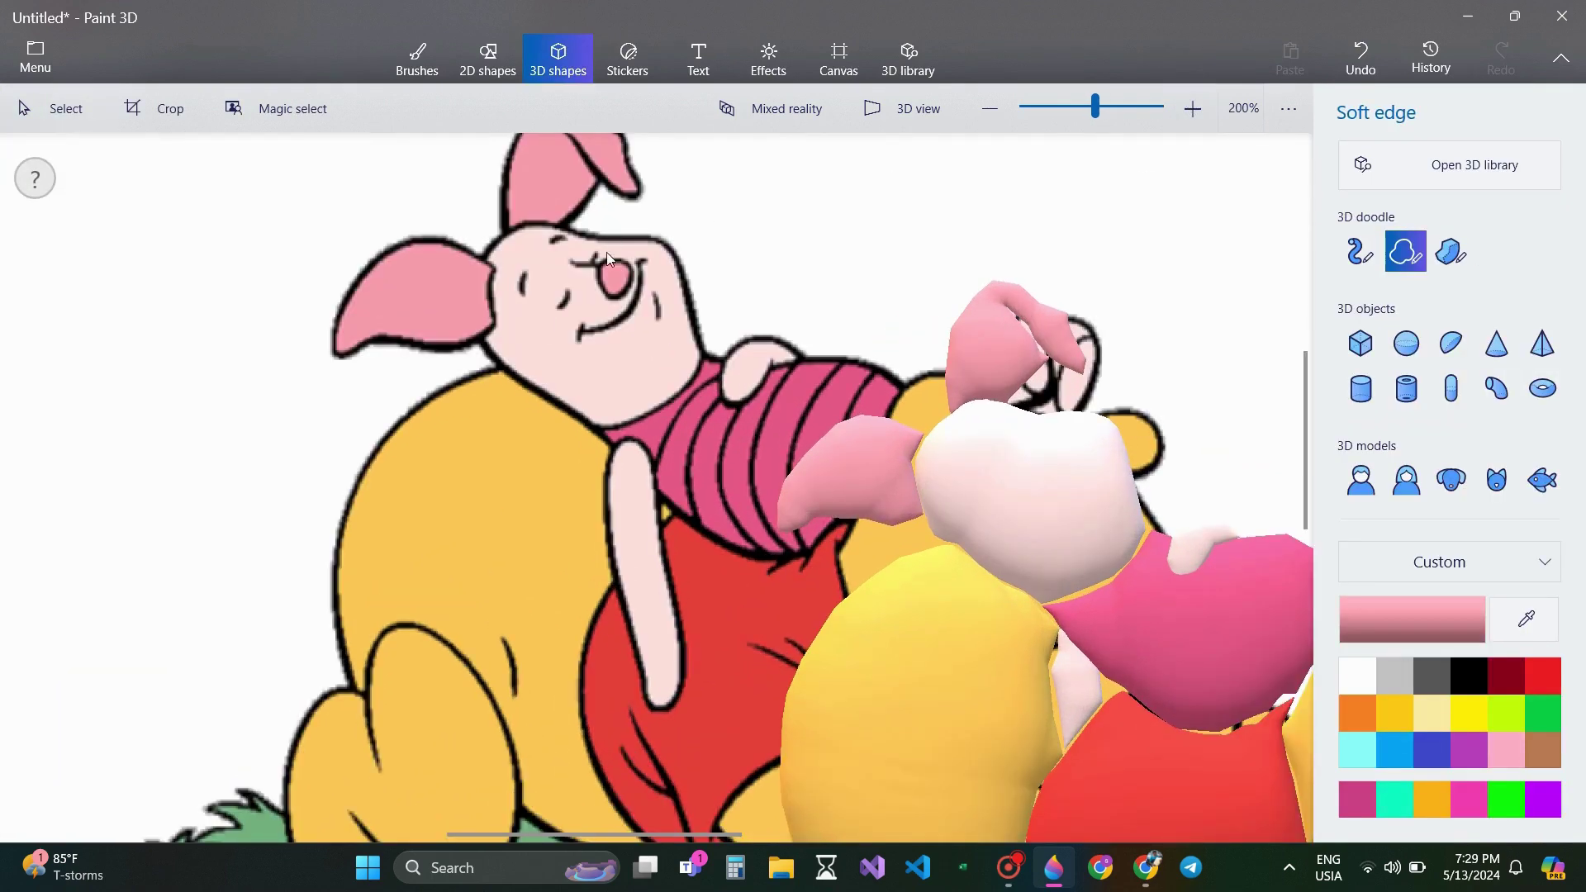
click(600, 261)
mouse_move(627, 268)
mouse_down()
mouse_move(600, 261)
mouse_move(984, 418)
mouse_move(1030, 464)
mouse_move(949, 479)
mouse_move(953, 507)
mouse_up()
click(856, 360)
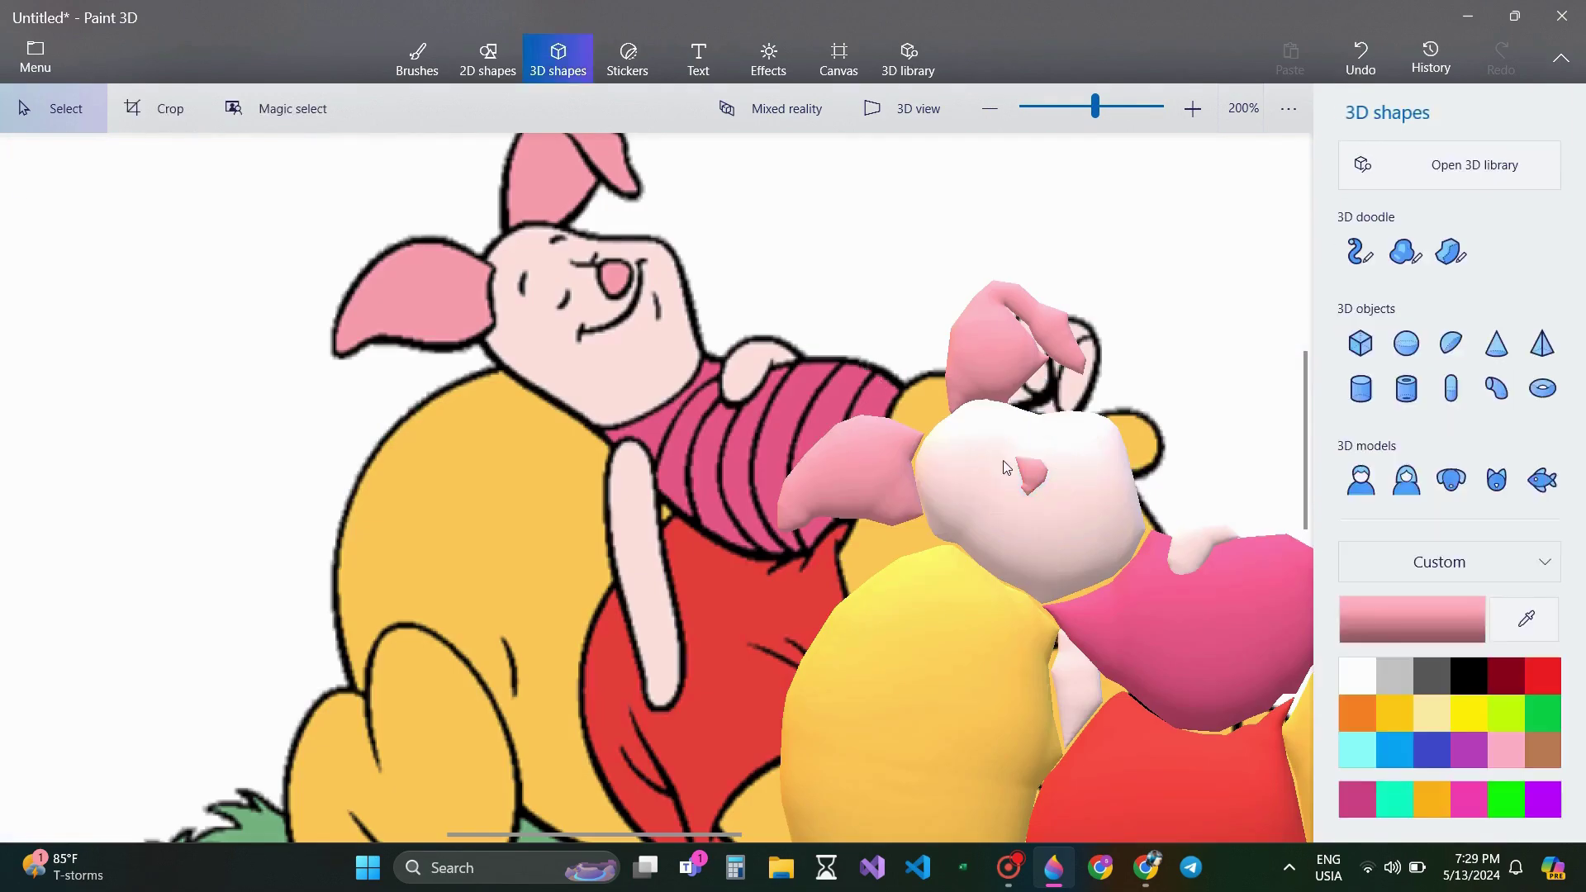
click(1033, 475)
drag(1033, 476, 1042, 460)
click(917, 281)
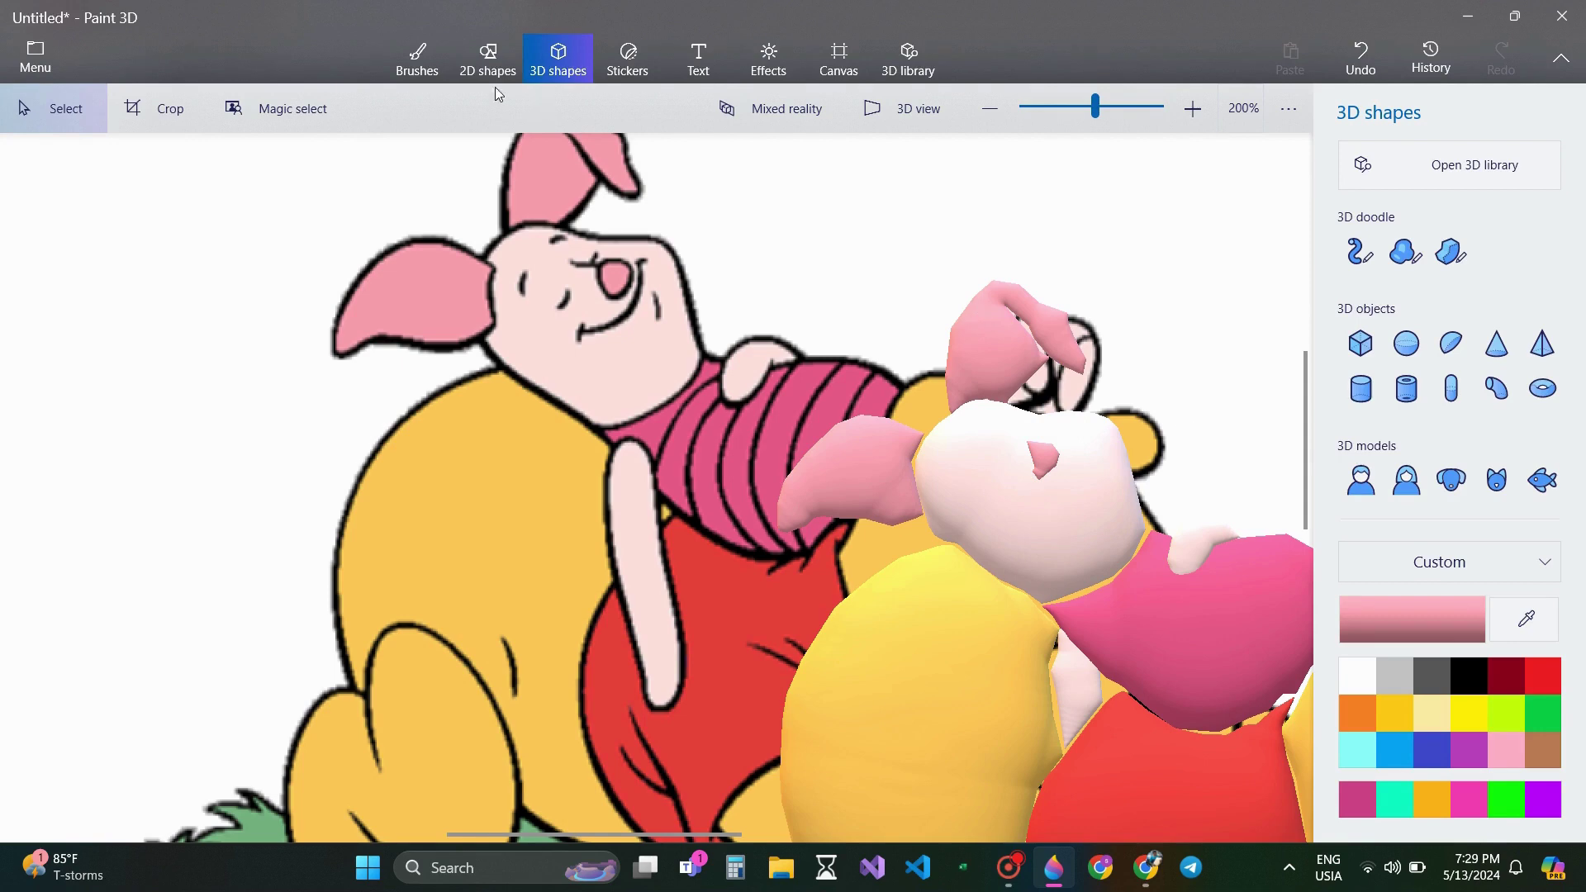
- Draw the 3D piglet's eyes, eyebrows and smile with a black Pencil, plus the first stripe on its magenta shirt
click(415, 67)
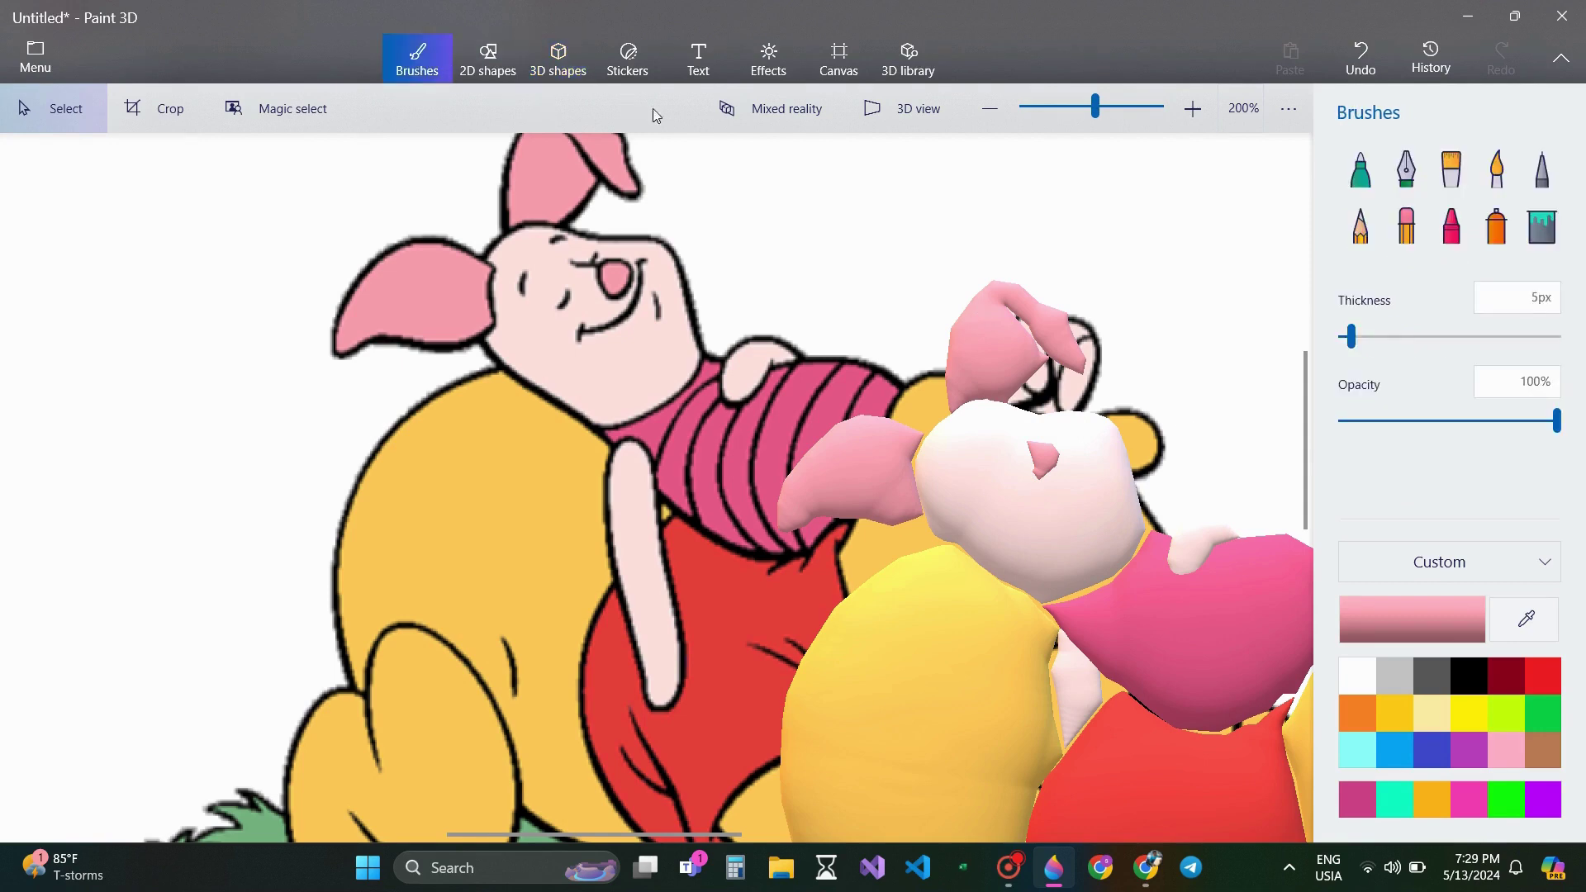
click(1360, 224)
click(1477, 688)
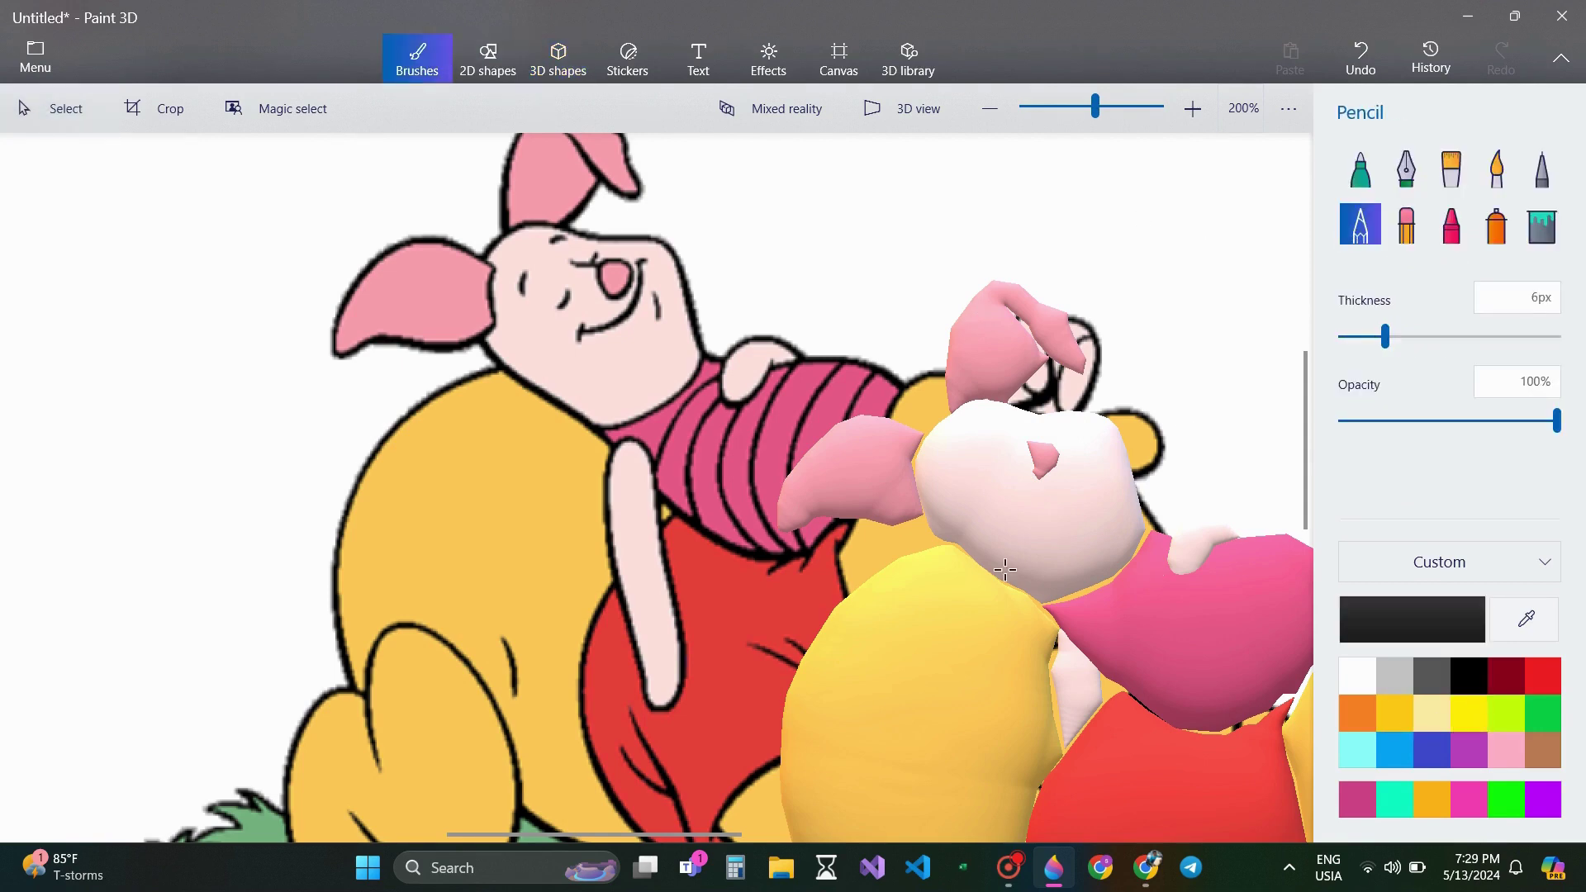
mouse_move(1017, 501)
mouse_down()
mouse_move(1069, 486)
mouse_move(1092, 442)
mouse_move(1004, 416)
mouse_move(1034, 435)
mouse_move(991, 445)
mouse_move(997, 466)
mouse_move(963, 434)
mouse_move(962, 454)
mouse_move(987, 430)
mouse_up()
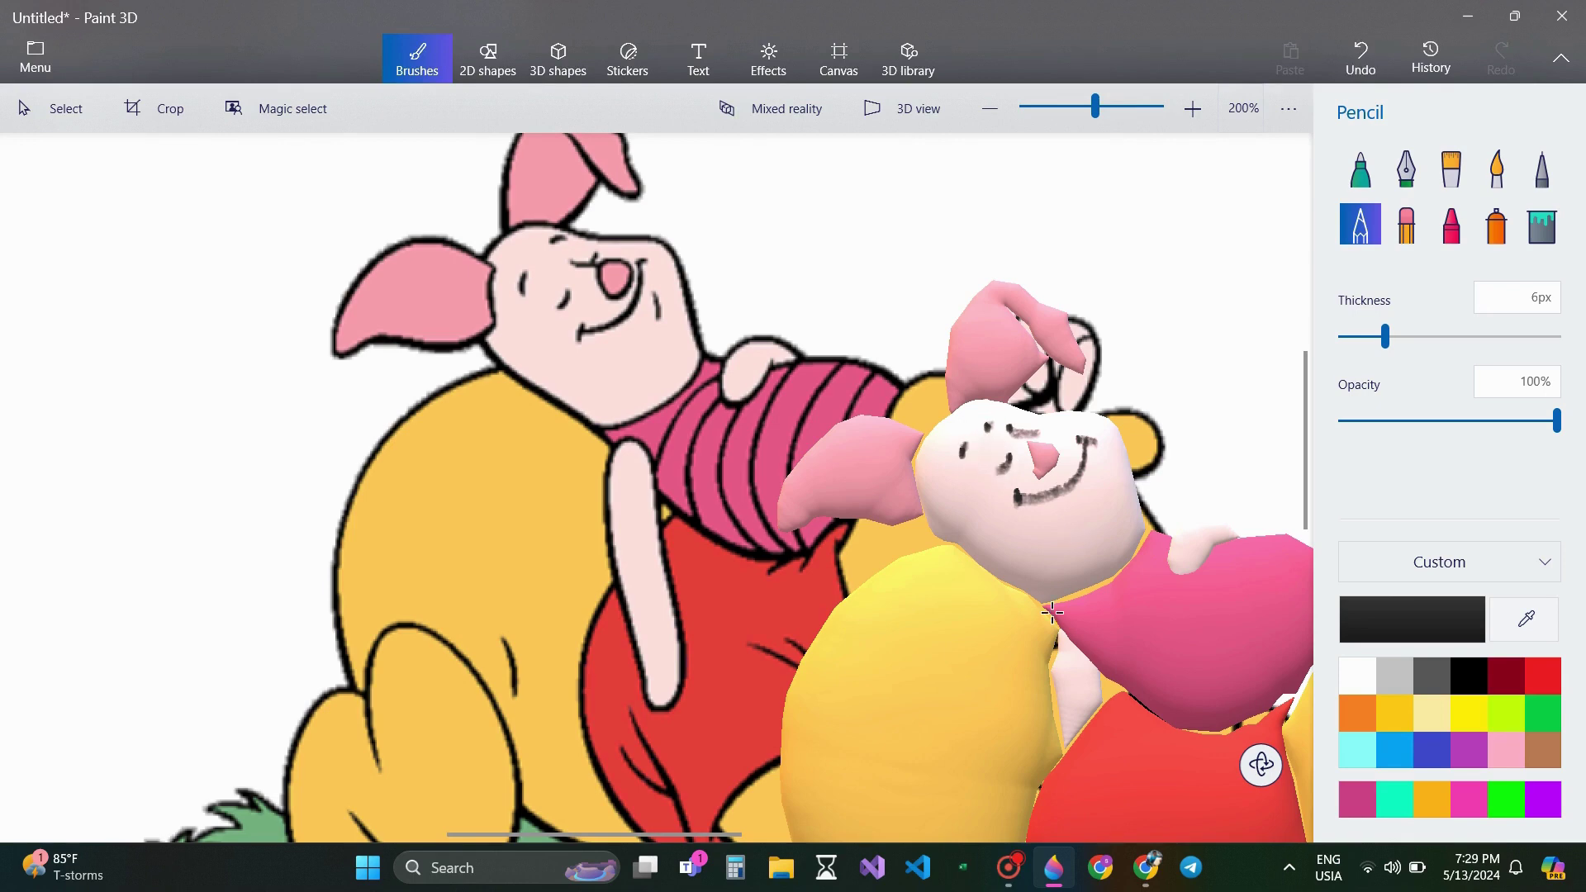
mouse_move(1074, 633)
mouse_down()
mouse_move(1104, 633)
mouse_move(1175, 563)
mouse_up()
- Move the grouped 3D model to the left side of the canvas so the flat Pooh's face is uncovered for reference
click(86, 113)
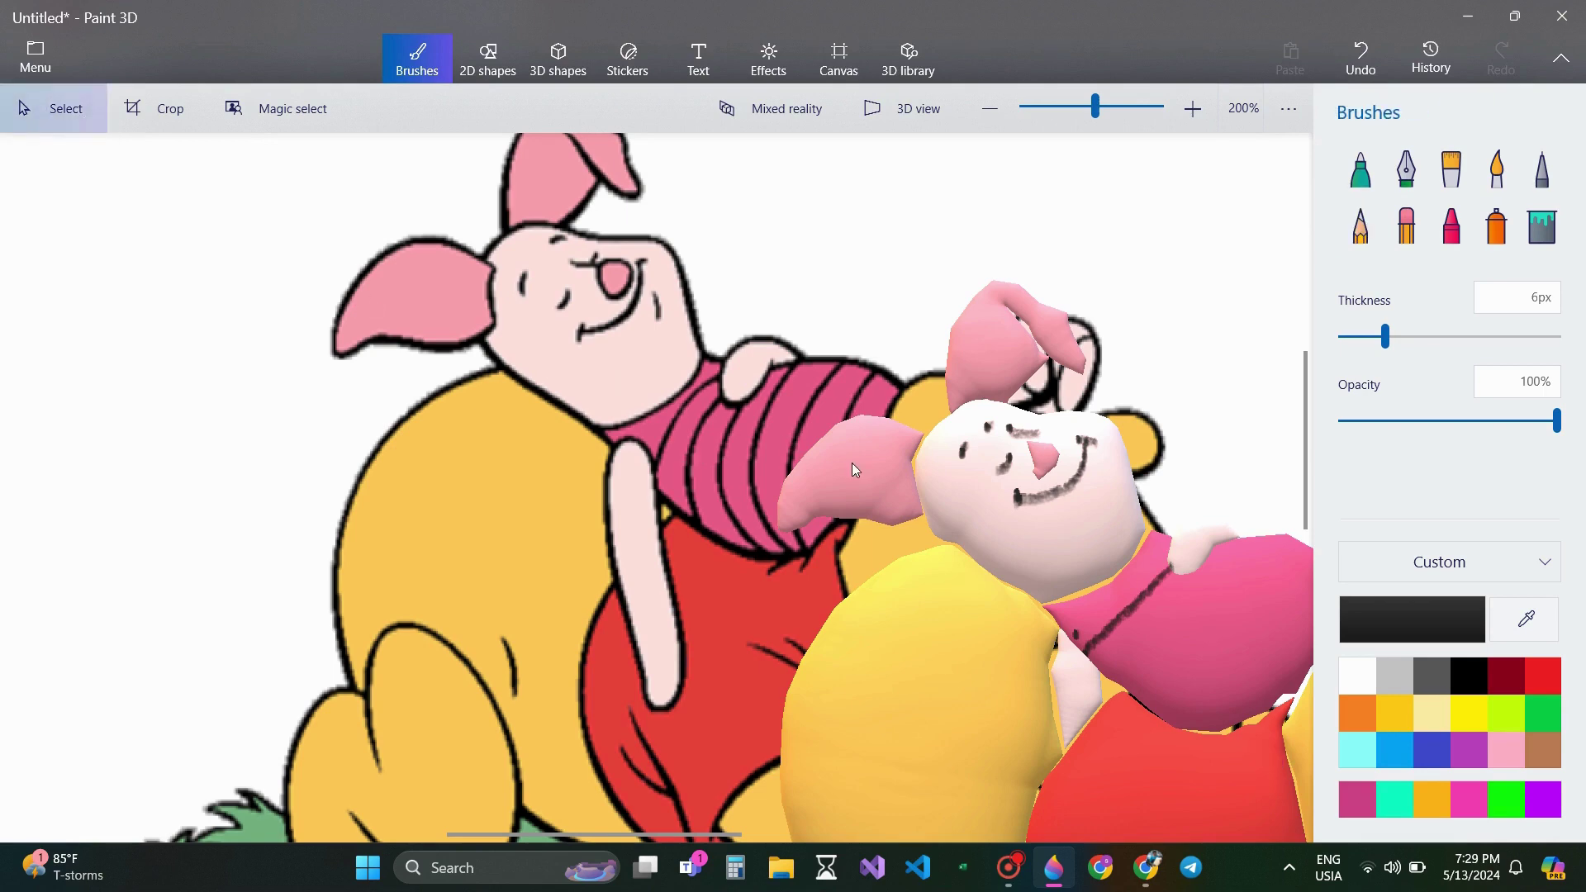
drag(856, 452, 227, 311)
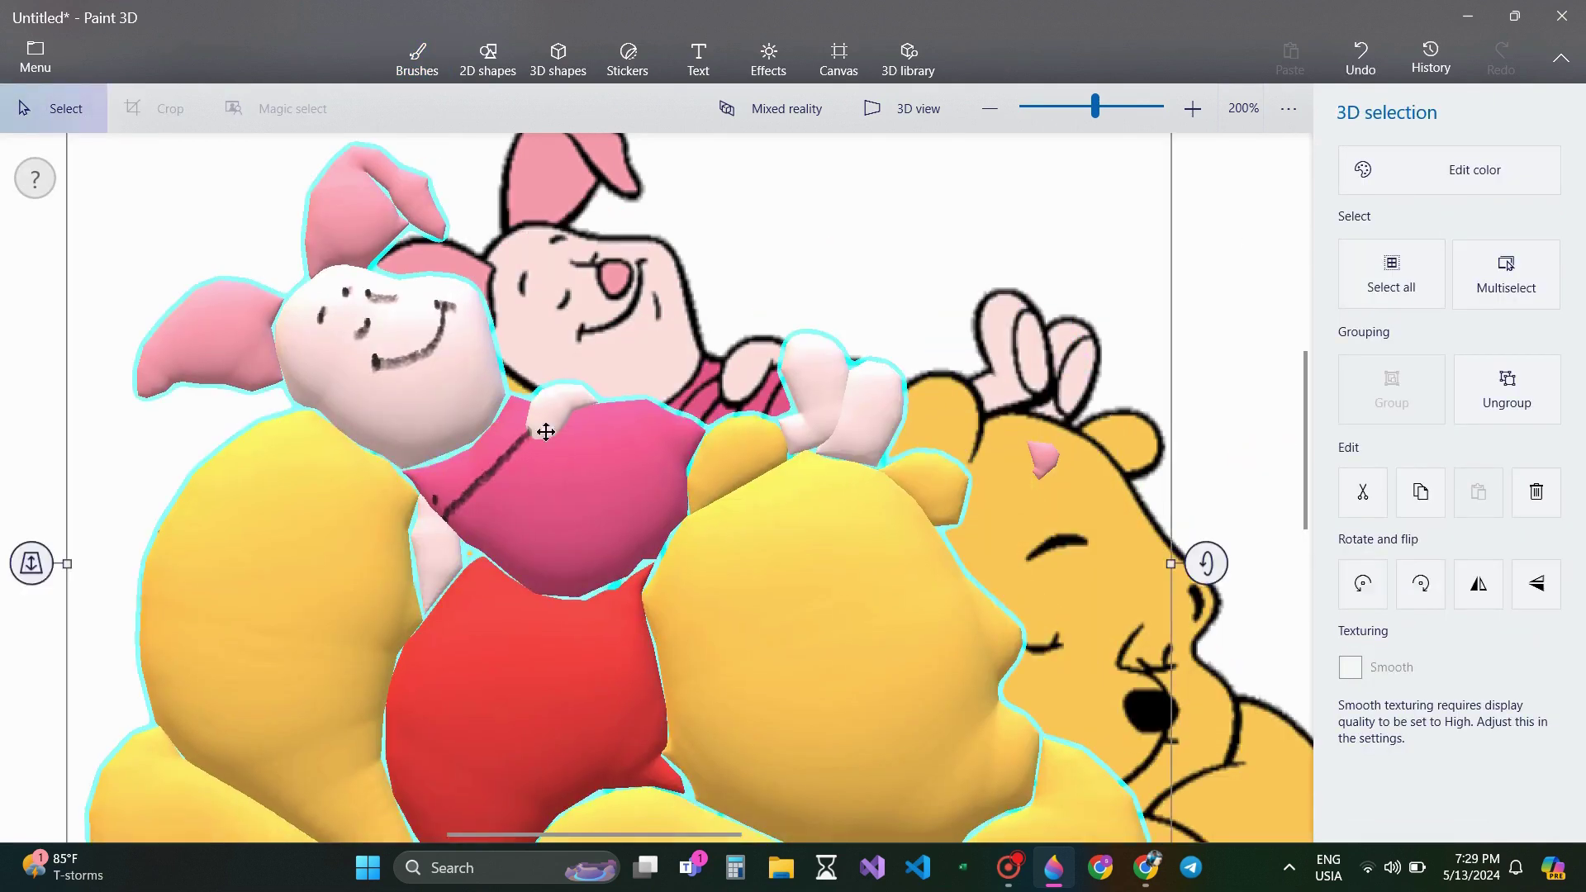
mouse_move(573, 455)
mouse_down()
mouse_move(538, 520)
mouse_move(558, 558)
mouse_move(562, 541)
mouse_up()
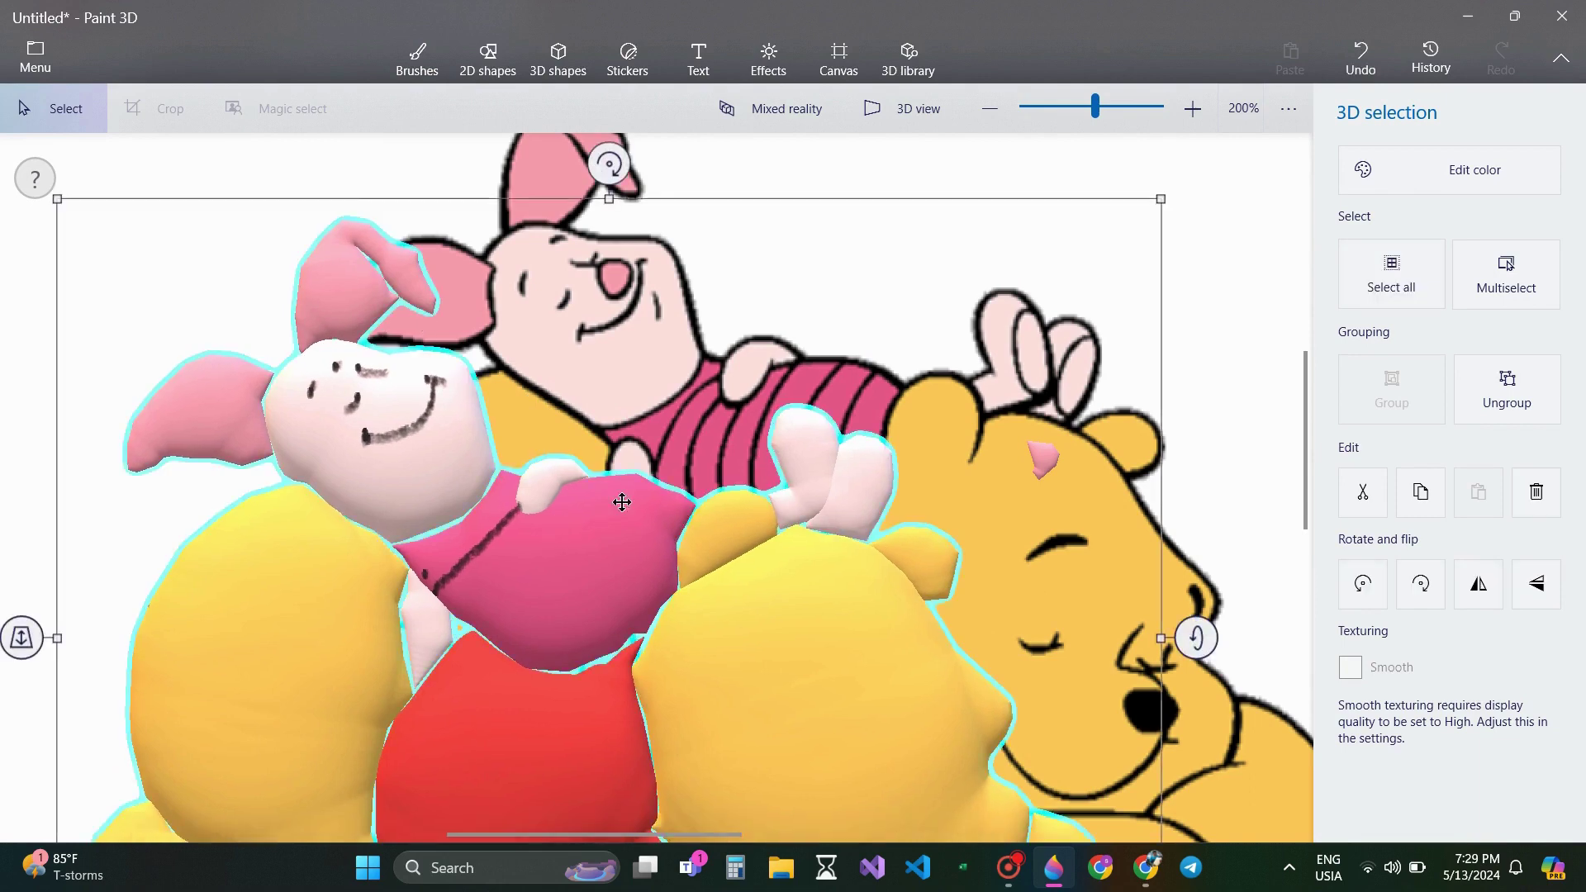
click(1190, 299)
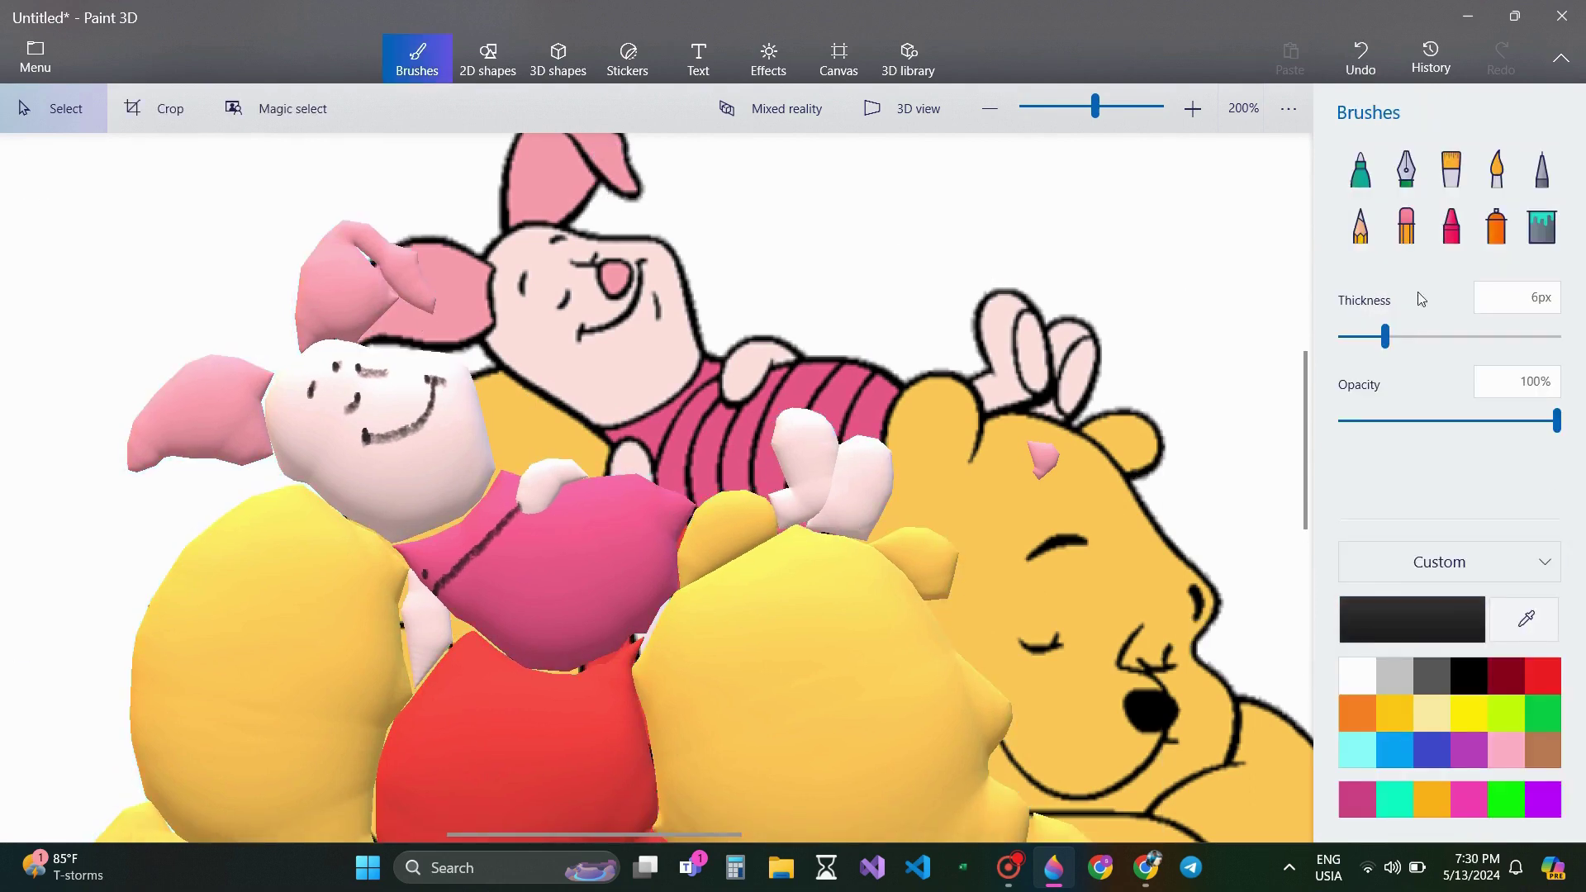
- Draw the remaining diagonal stripes across the 3D piglet's magenta shirt with the black Pencil
click(1360, 223)
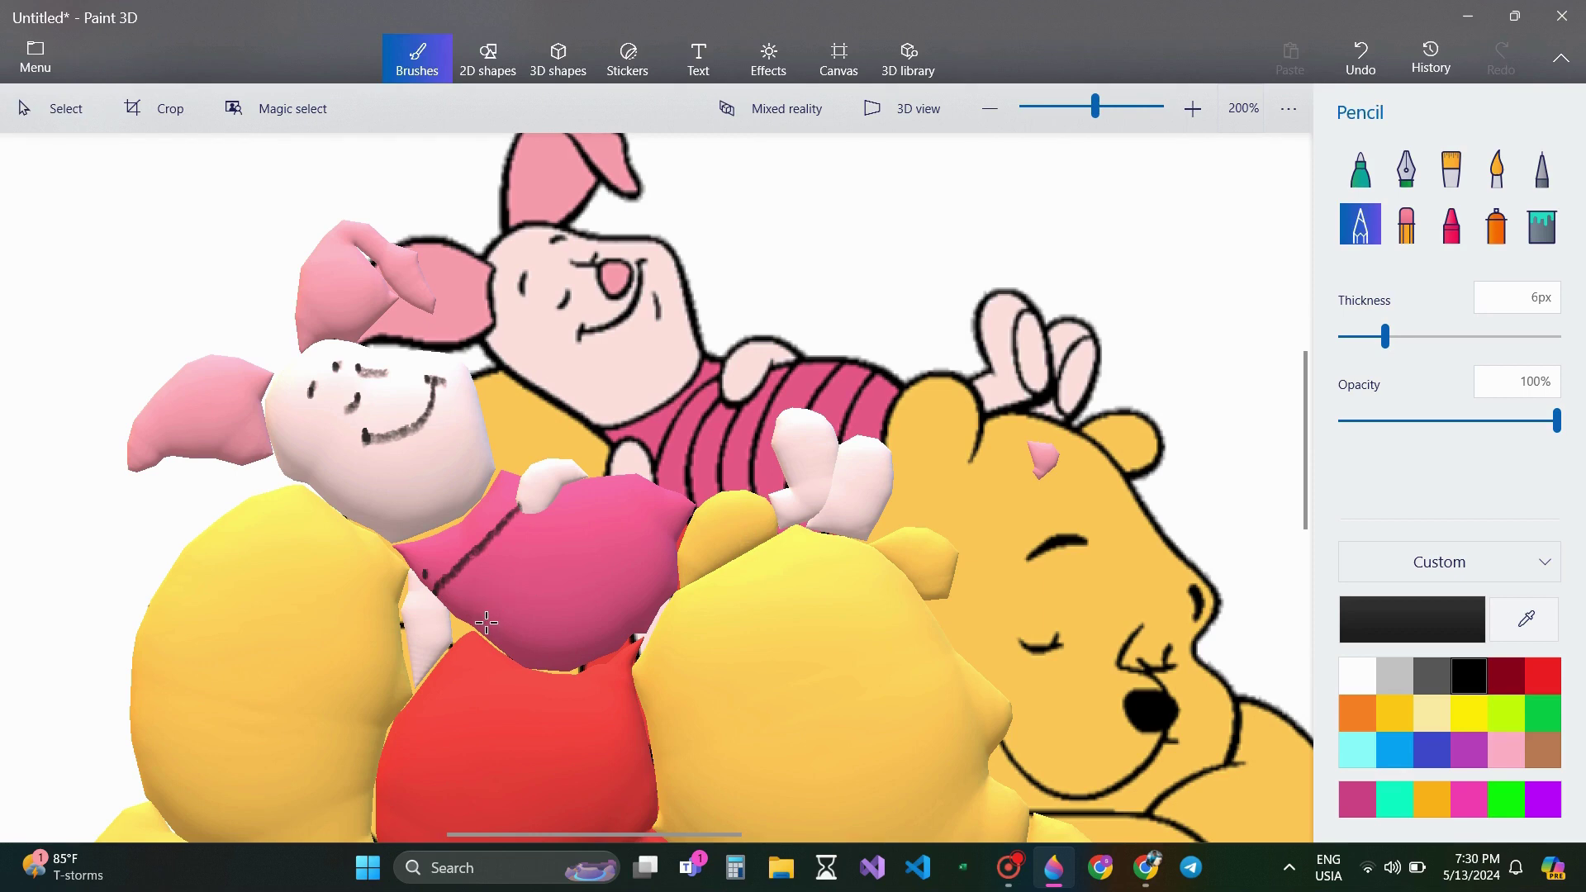
drag(487, 623, 594, 472)
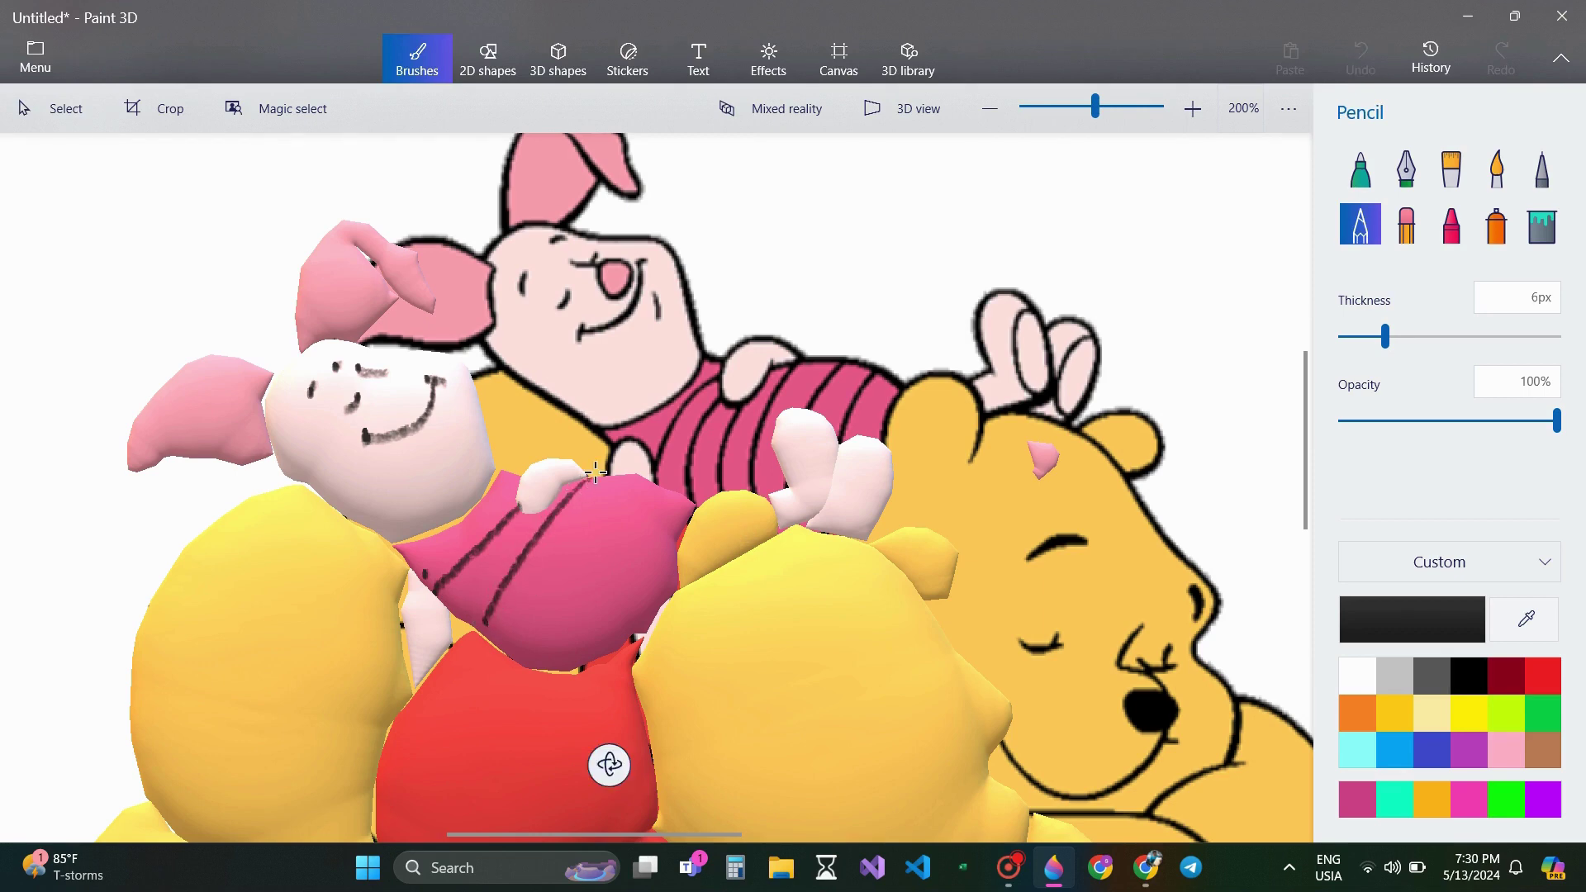
drag(515, 657, 619, 476)
mouse_move(565, 665)
mouse_down()
mouse_move(641, 496)
mouse_move(665, 482)
mouse_up()
drag(624, 643, 687, 493)
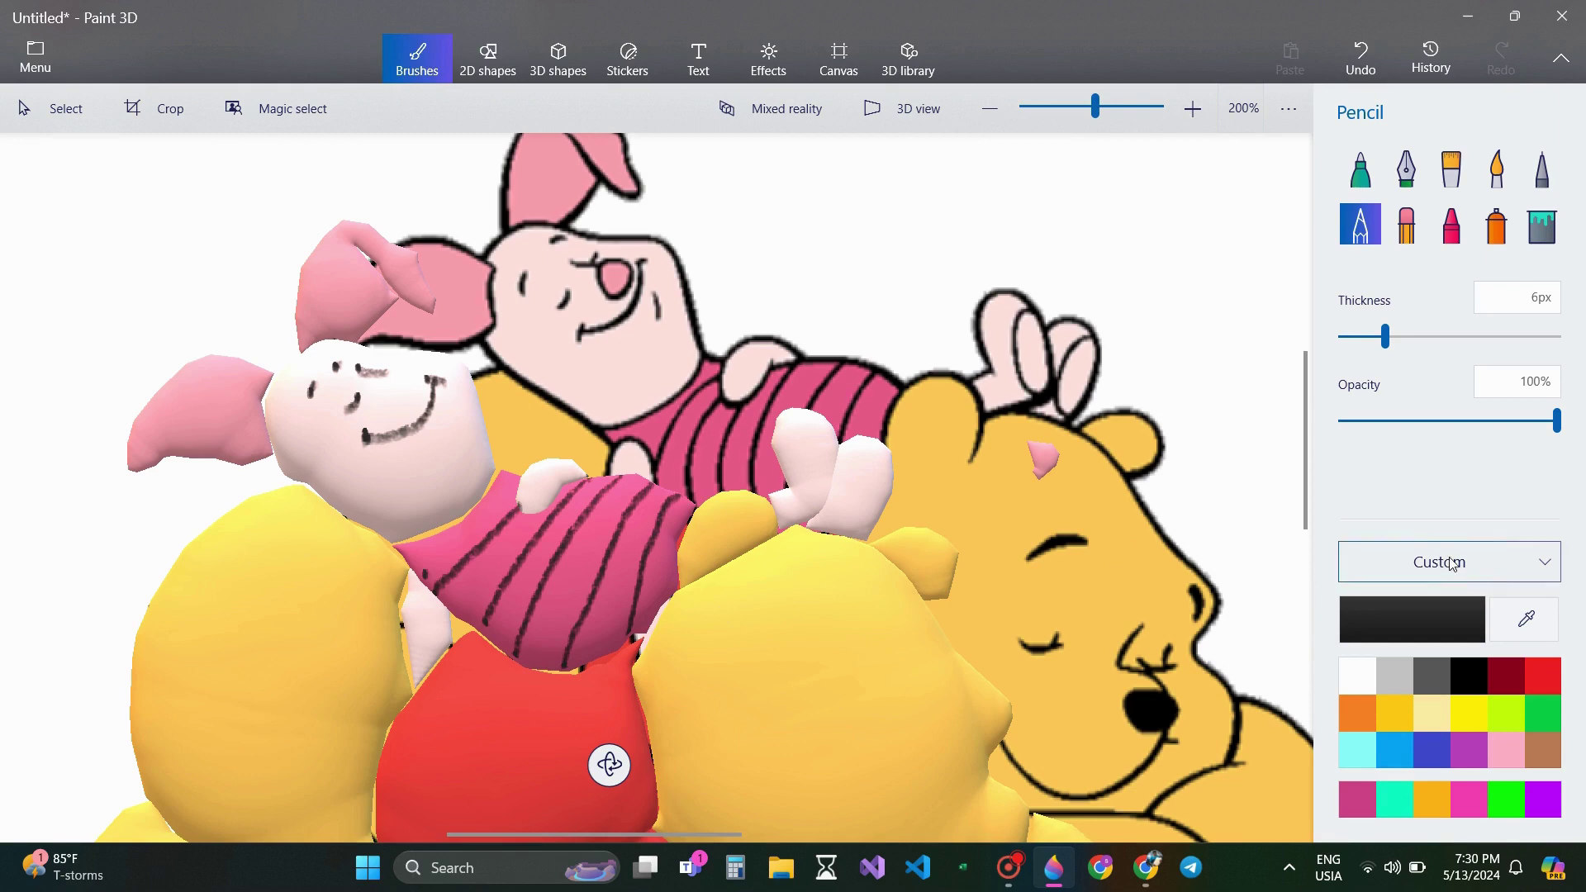
- Draw Pooh's smile, filled nose, closed eyes and eyebrows in black Pencil on the yellow 3D head
drag(1310, 525, 1309, 609)
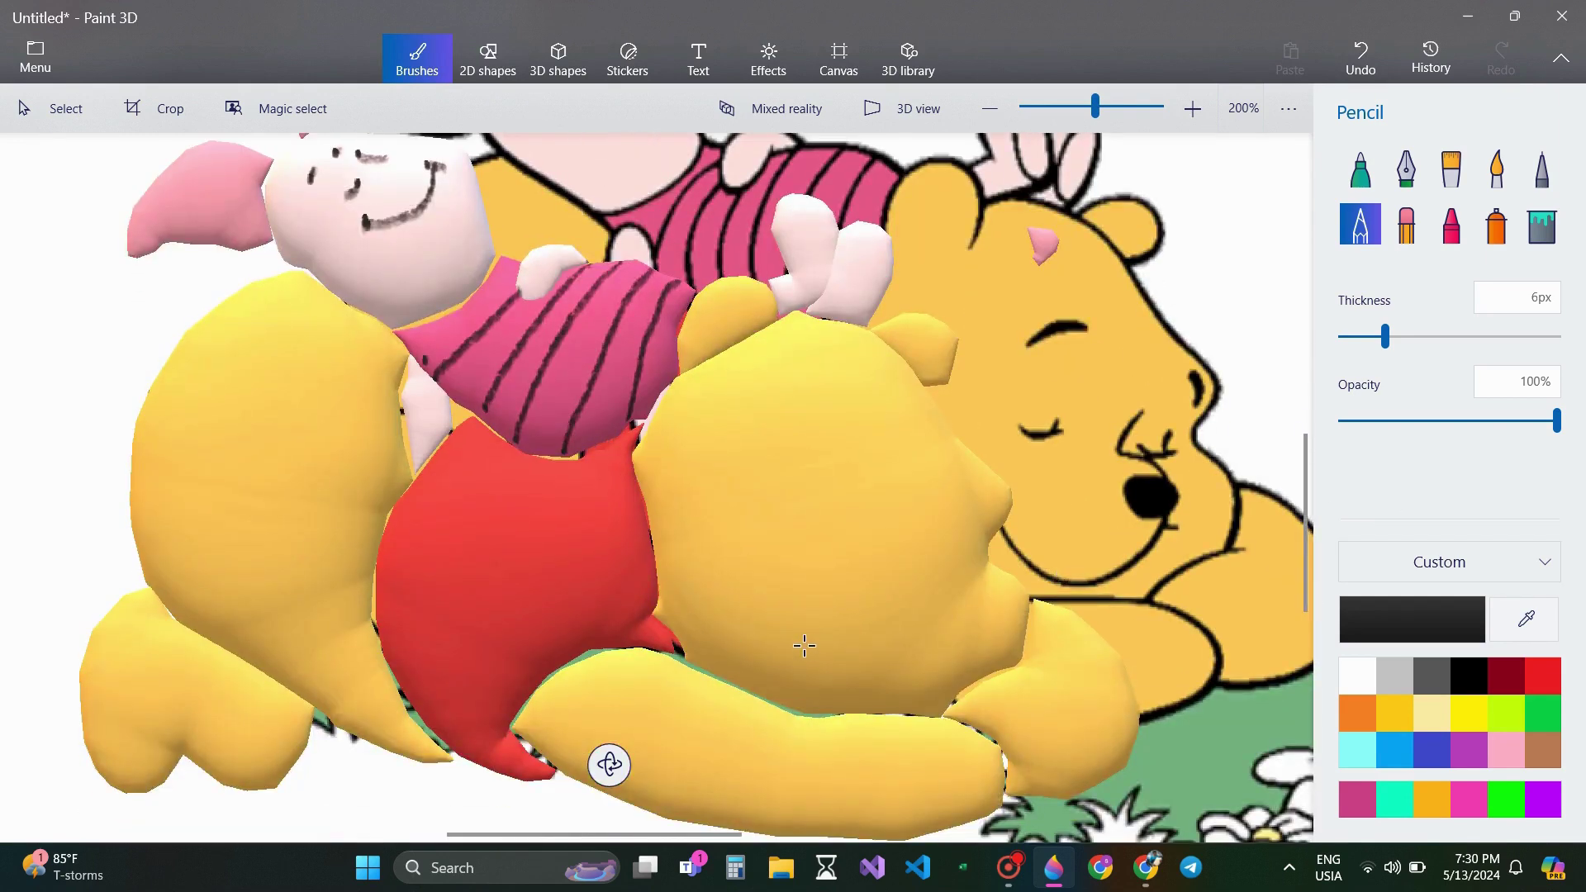
mouse_move(769, 642)
mouse_down()
mouse_move(910, 677)
mouse_move(947, 652)
mouse_move(901, 614)
mouse_move(933, 606)
mouse_move(952, 639)
mouse_move(908, 613)
mouse_move(943, 634)
mouse_move(929, 630)
mouse_move(953, 617)
mouse_move(919, 608)
mouse_move(950, 603)
mouse_move(950, 633)
mouse_move(920, 613)
mouse_move(954, 599)
mouse_move(967, 614)
mouse_move(954, 639)
mouse_move(955, 607)
mouse_move(938, 661)
mouse_up()
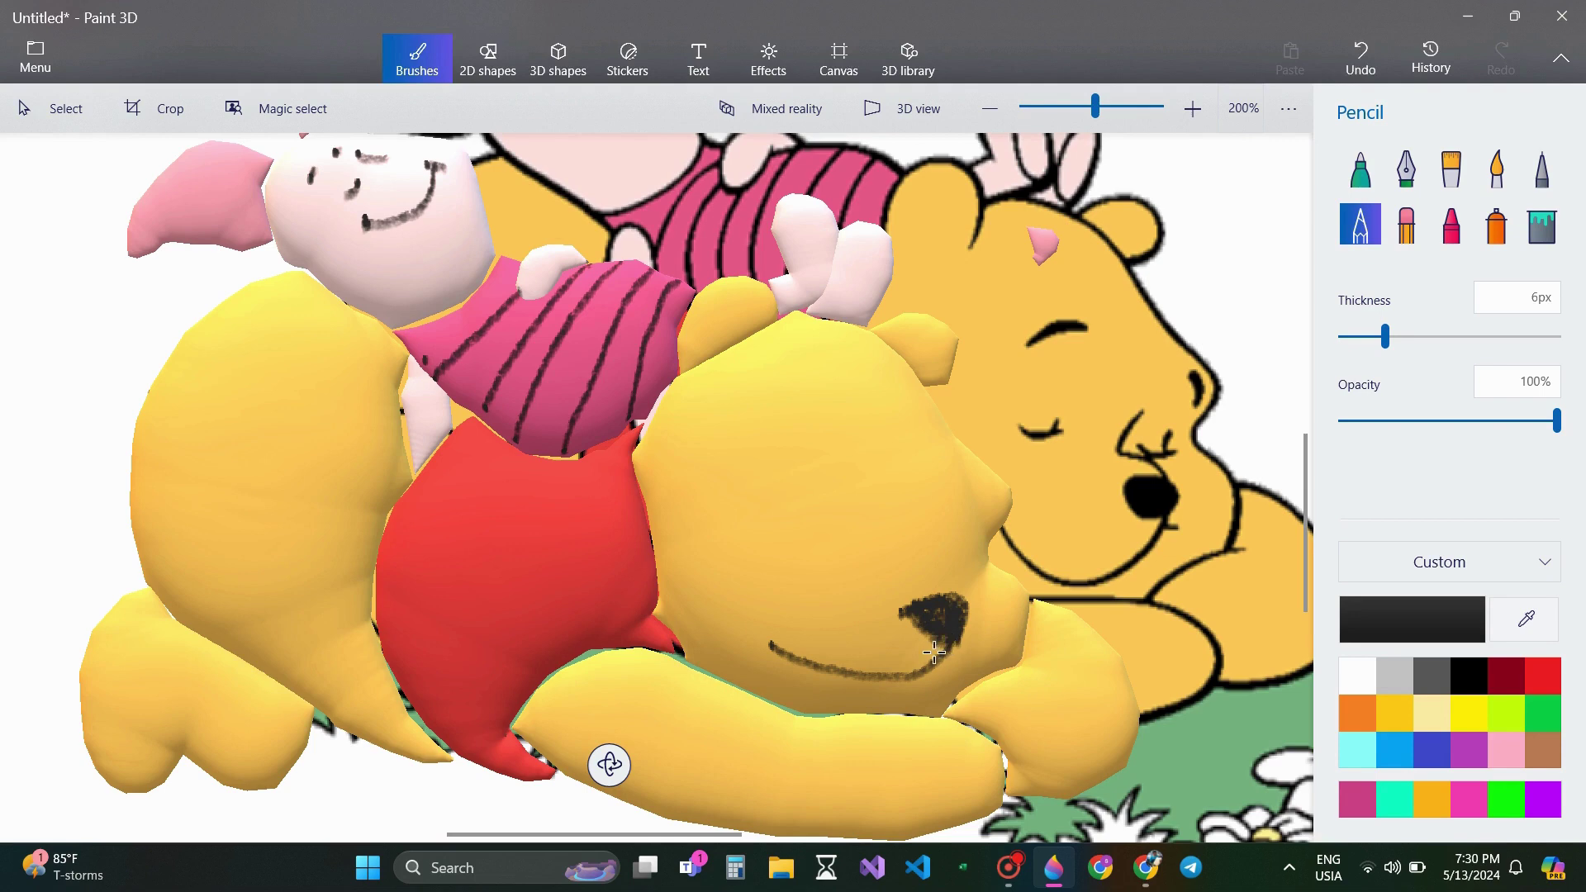
drag(784, 564, 831, 534)
drag(919, 526, 952, 543)
drag(769, 496, 806, 474)
mouse_move(904, 452)
mouse_down()
mouse_move(939, 457)
mouse_move(902, 453)
mouse_up()
- Move the loose pink nose from the flat Pooh's forehead onto the 3D piglet's face, just above the smile
click(73, 112)
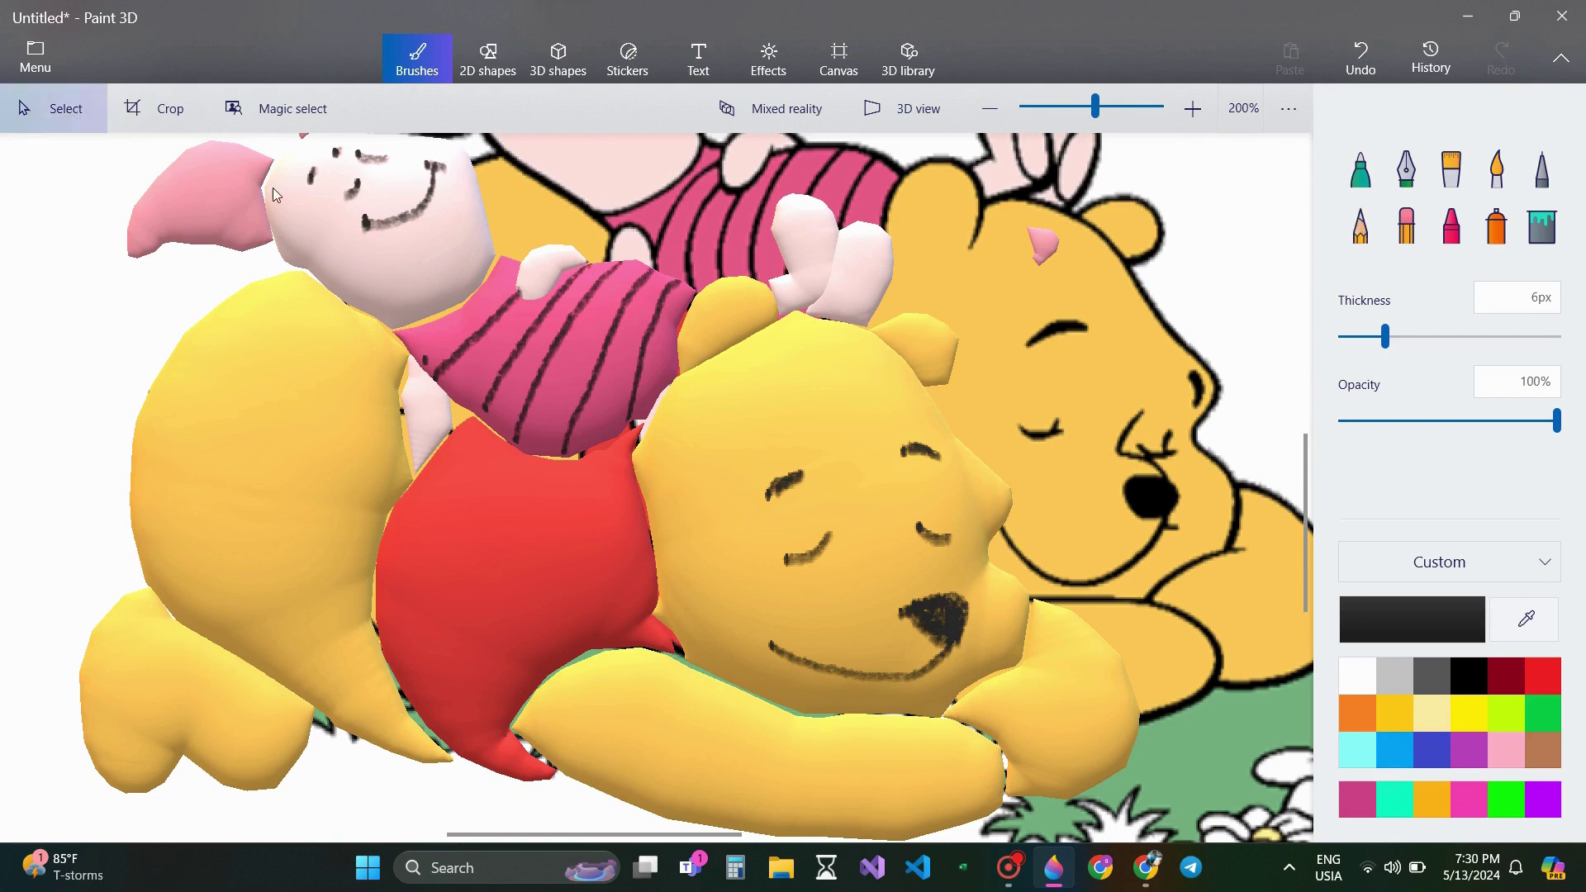
click(1038, 240)
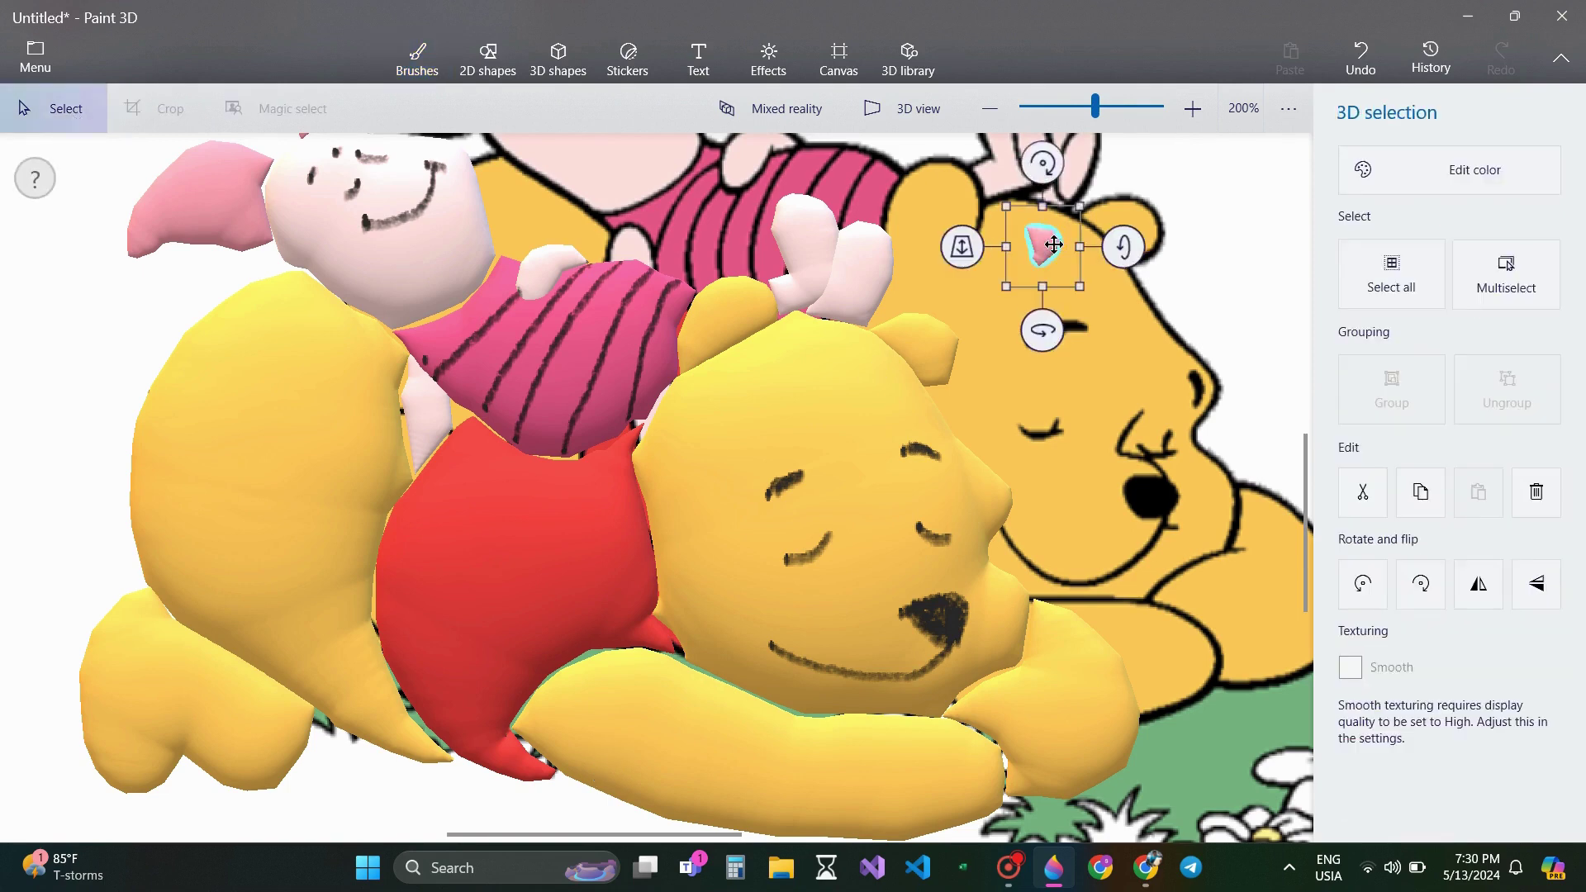
drag(1042, 242, 202, 304)
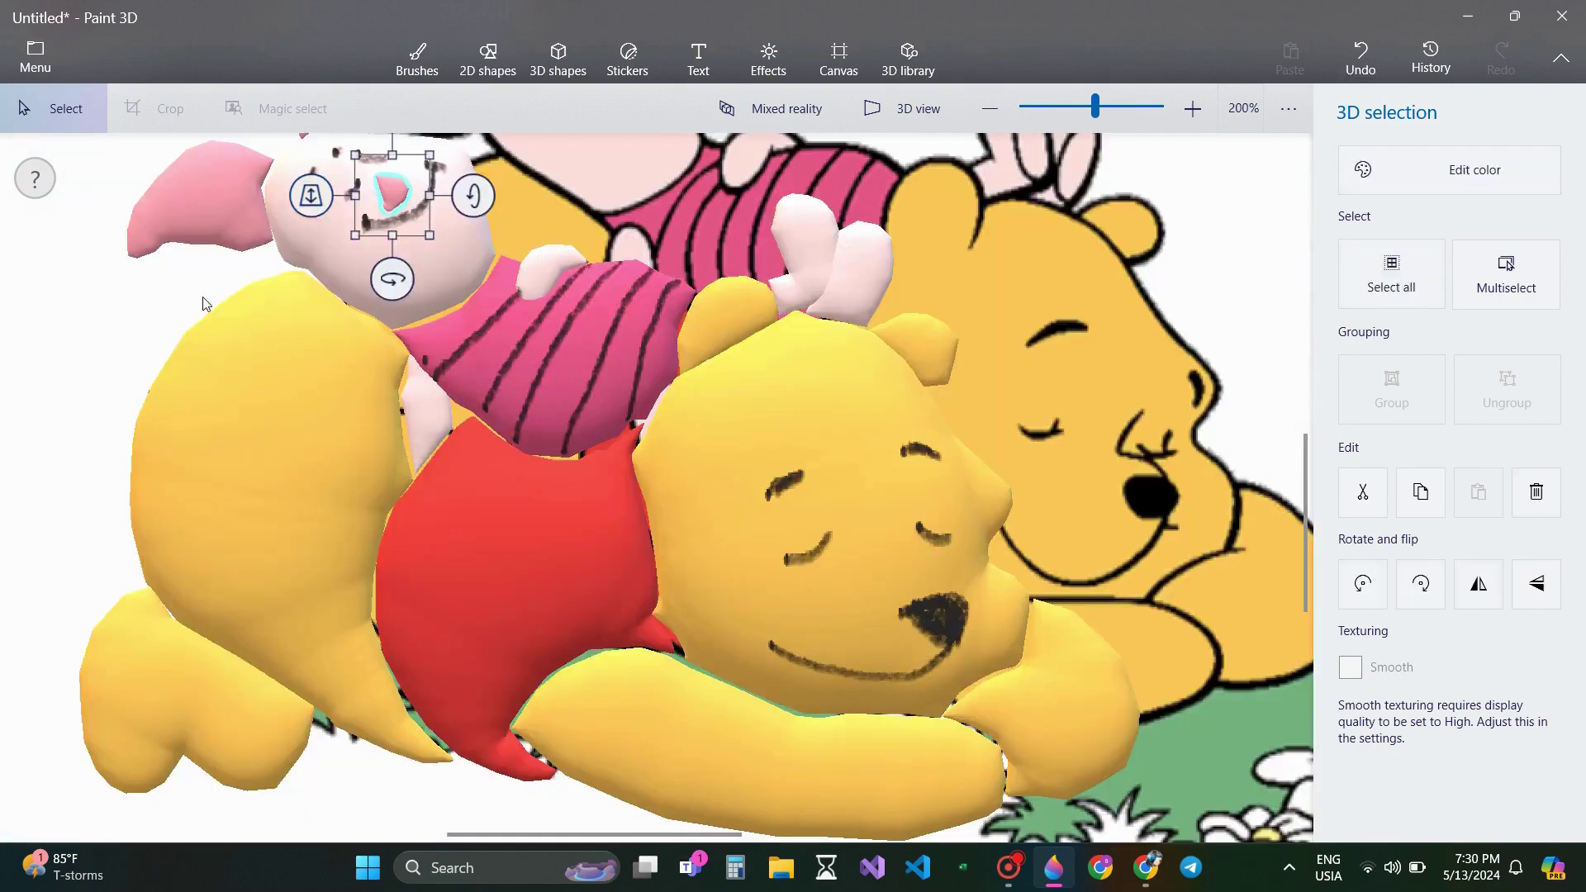
click(153, 313)
- Group the pink nose with the rest of the 3D model and move the whole group further left and down
scroll(661, 463, down, 3)
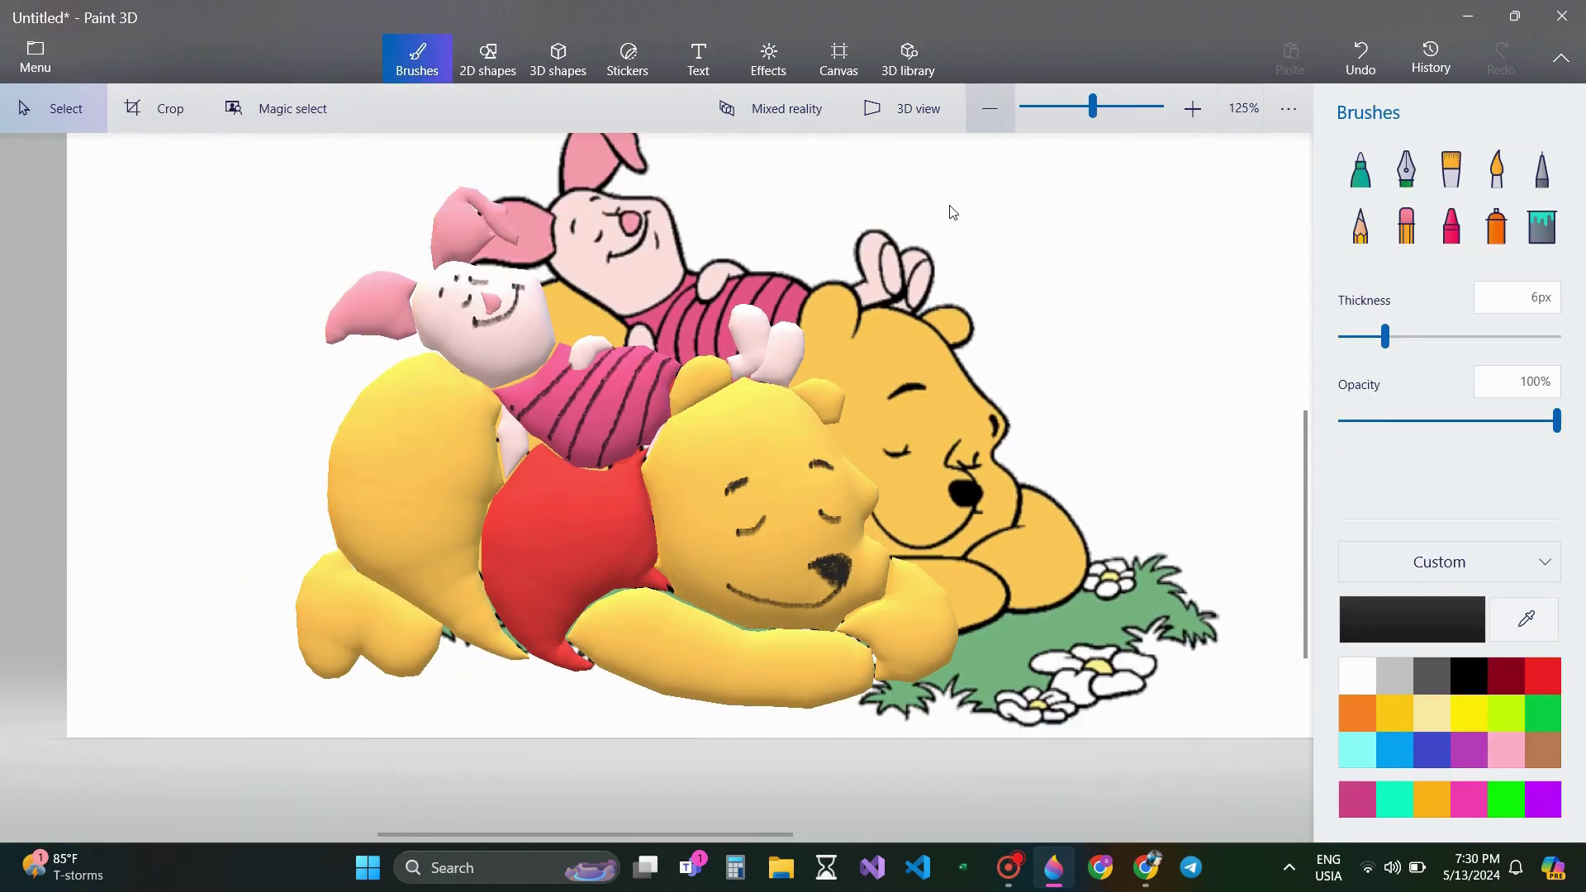
drag(151, 170, 1087, 781)
click(1389, 395)
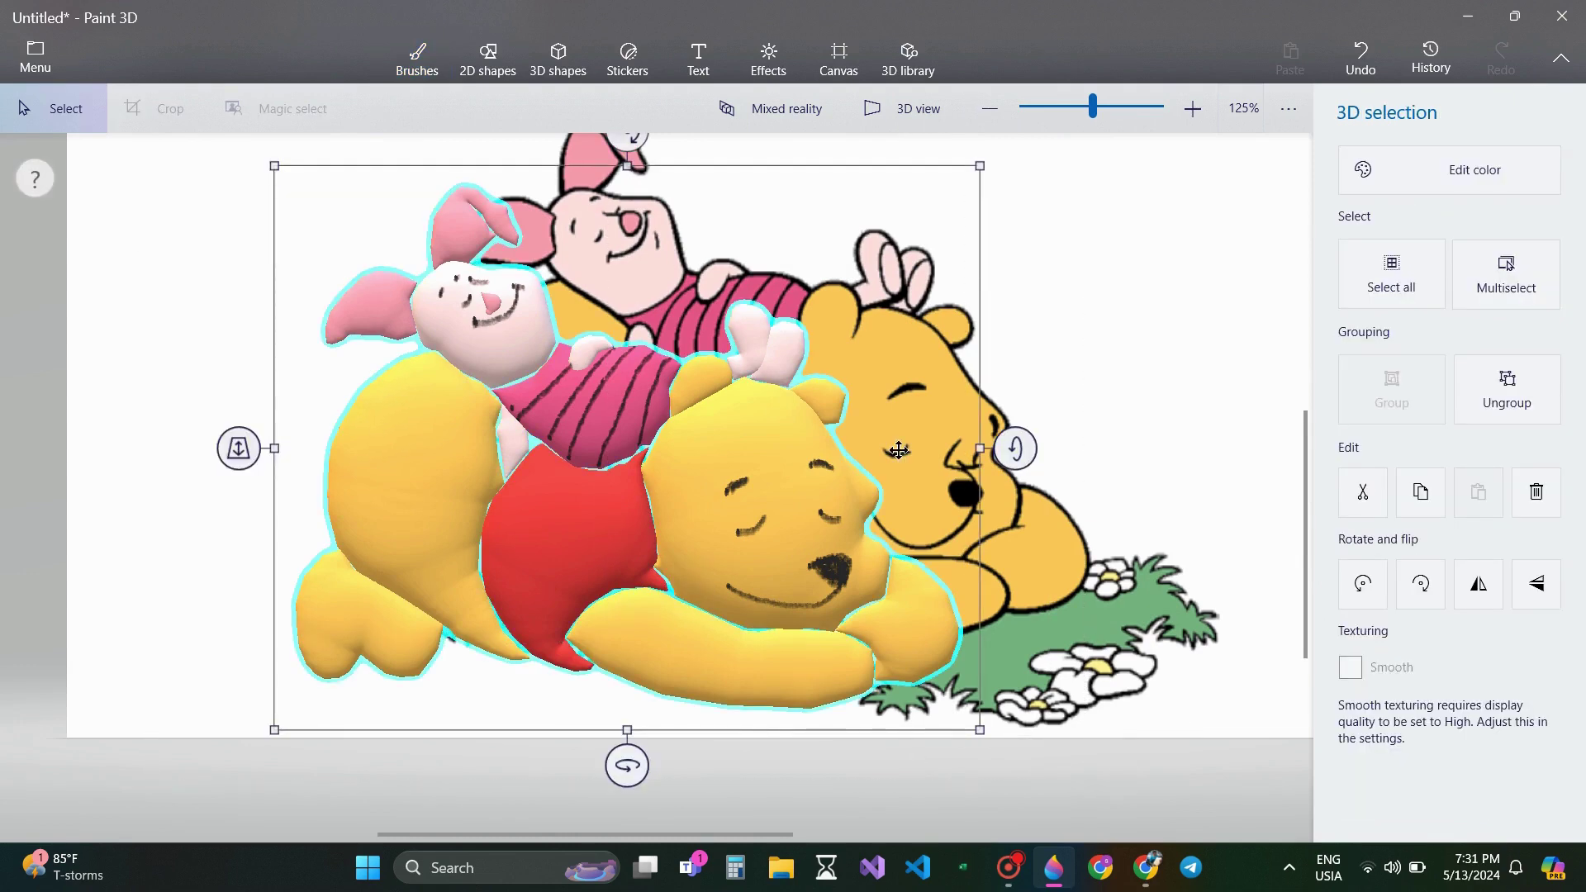
drag(761, 525, 609, 573)
- Rotate the grouped 3D model about its vertical axis to inspect its sides, and return it to face the front
drag(476, 816, 807, 756)
drag(420, 518, 436, 688)
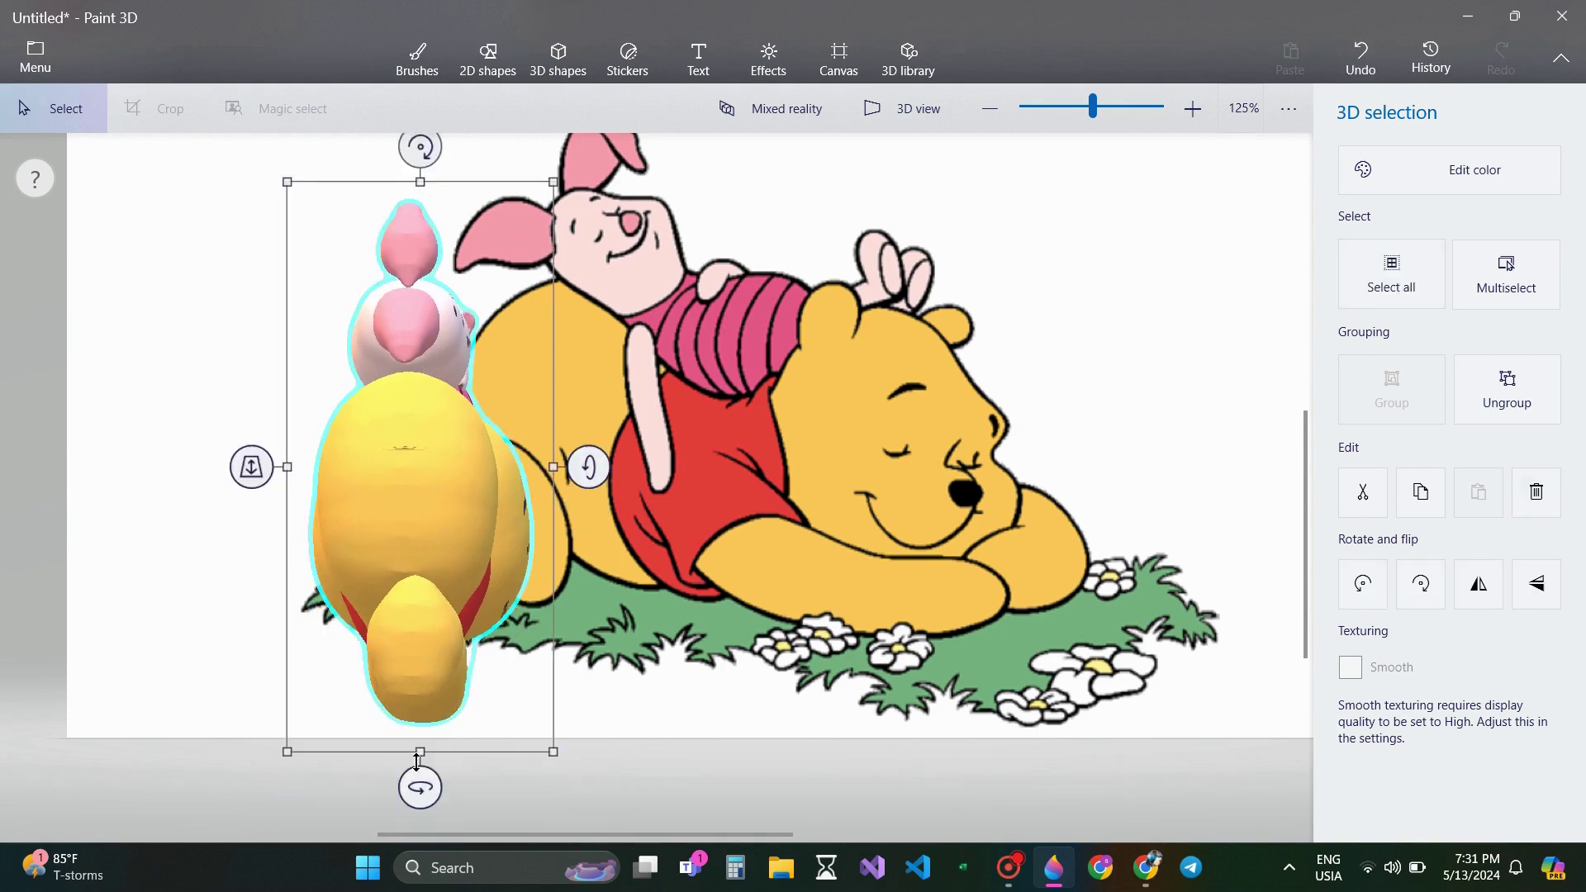
drag(418, 785, 271, 768)
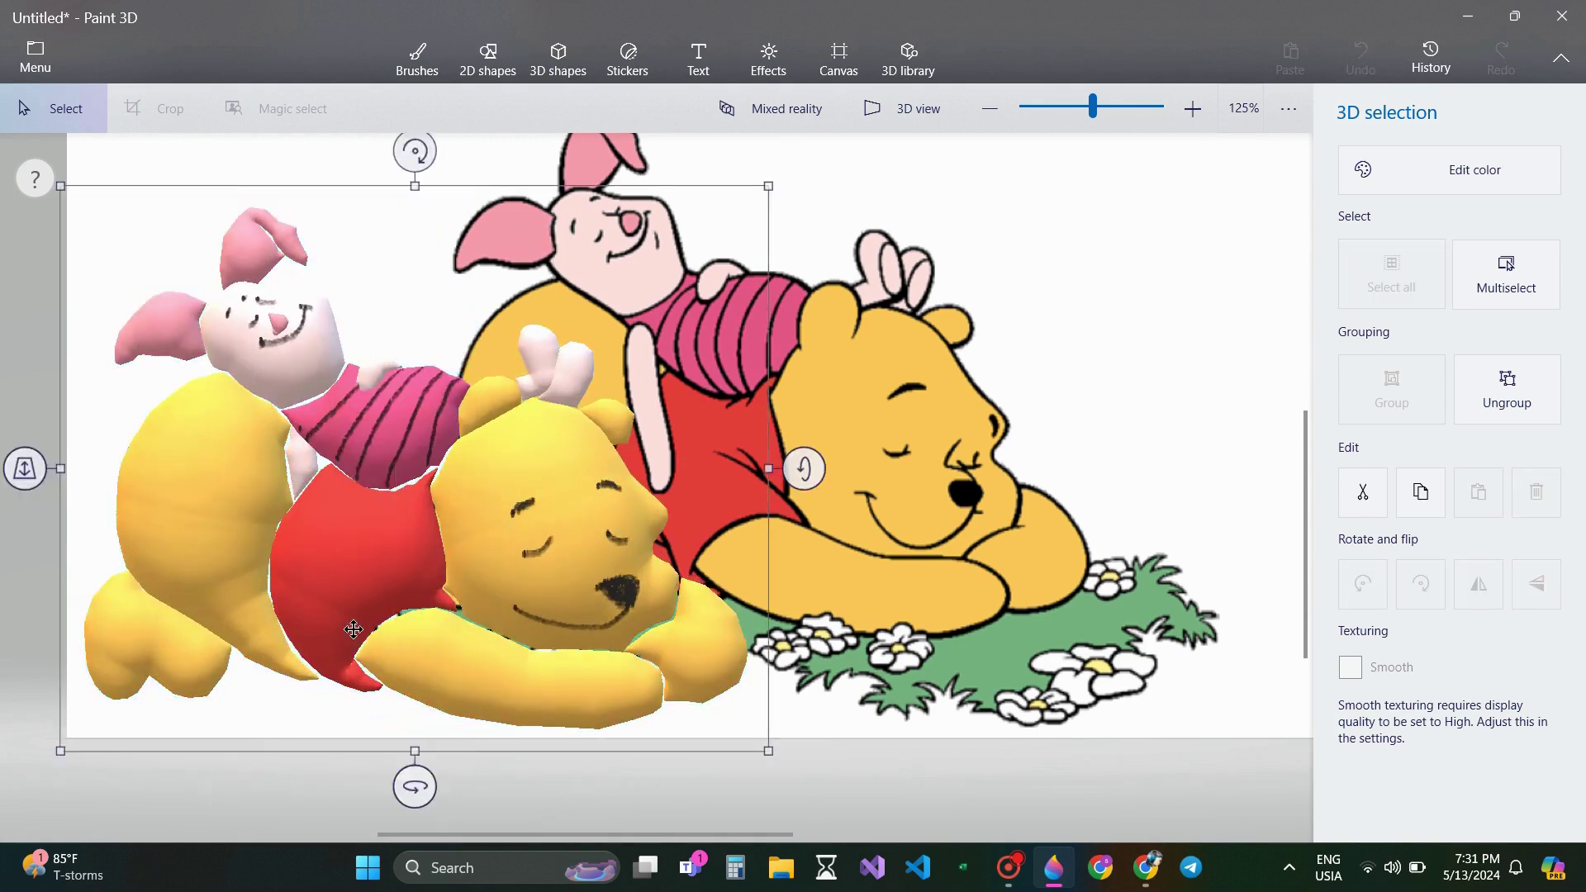
- Reposition the grouped 3D model over the lower-left corner of the canvas and deselect it
mouse_move(354, 631)
mouse_down()
mouse_move(354, 658)
mouse_move(333, 627)
mouse_up()
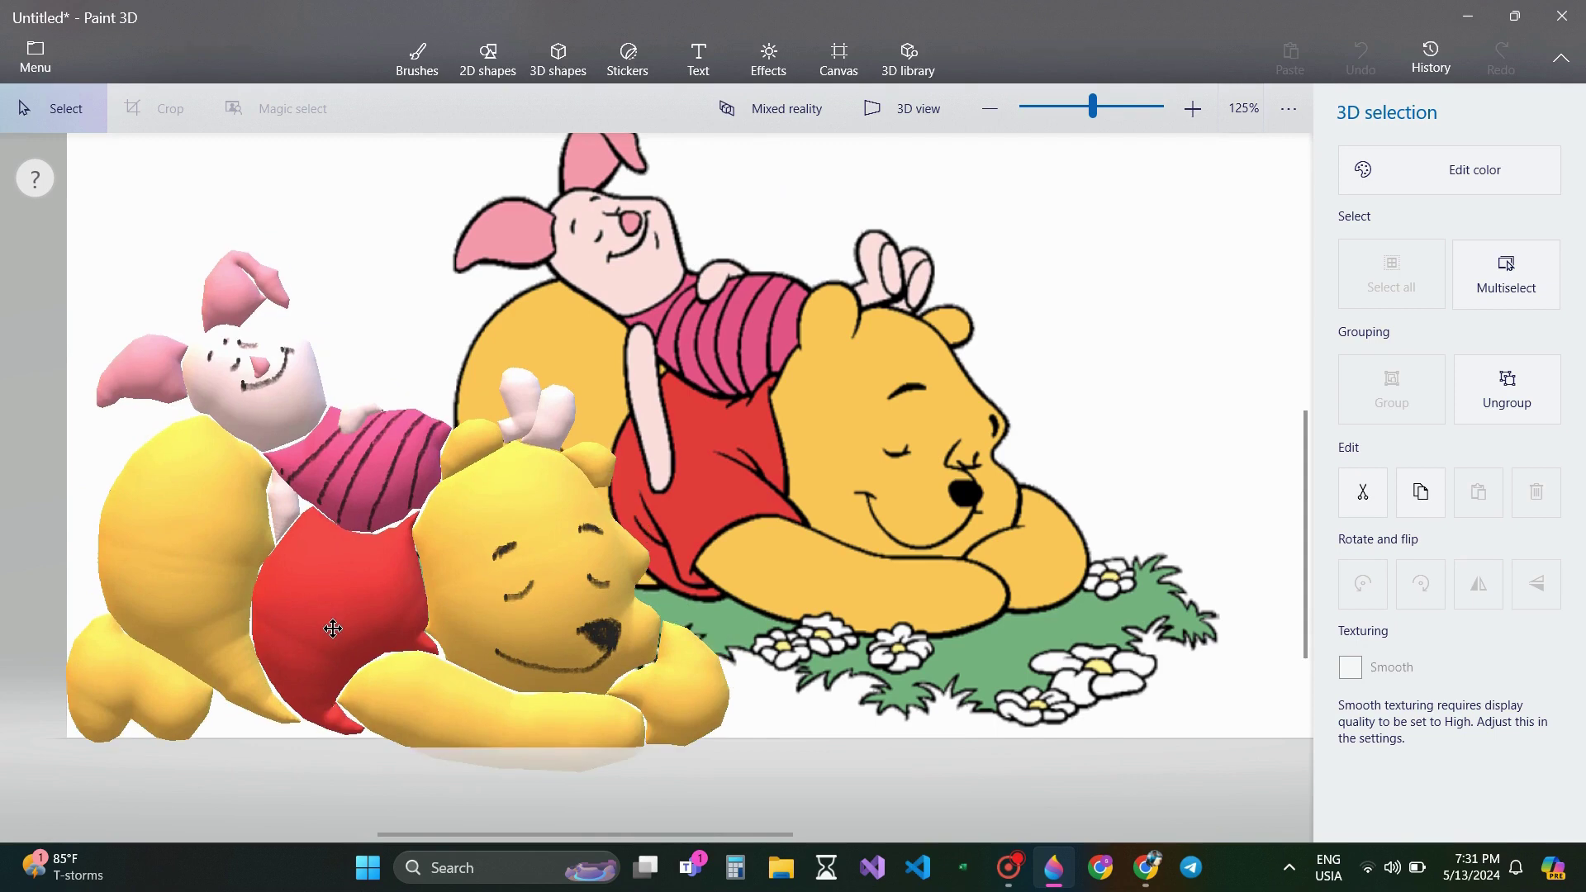
drag(333, 624, 332, 600)
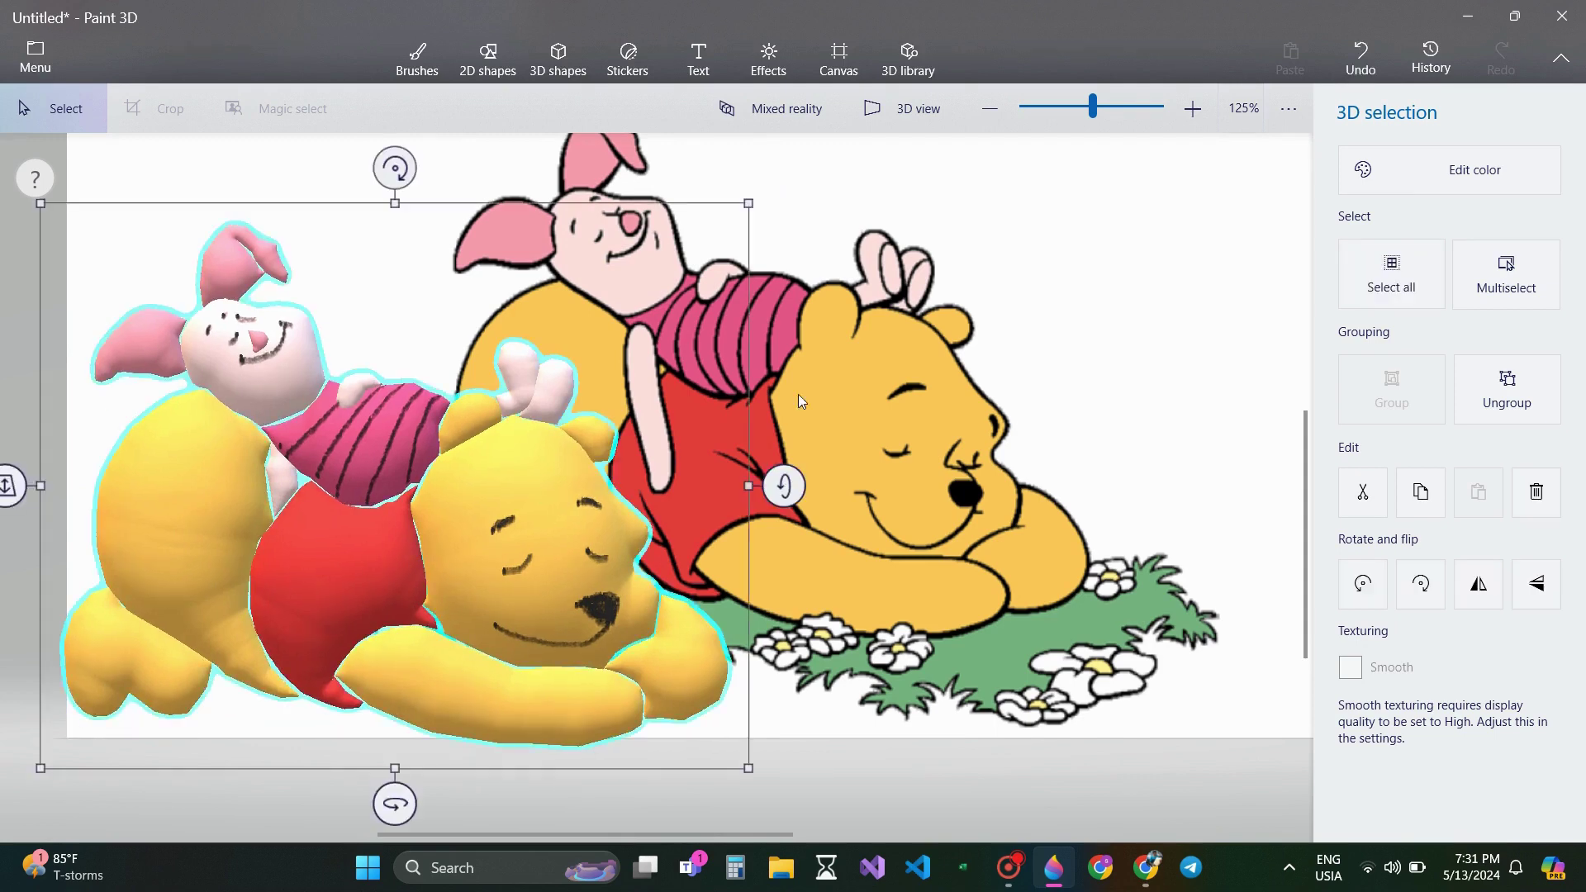
click(830, 419)
- Erase the entire original flat drawing, including its grass and flowers, from the canvas using the Eraser at 200px thickness
click(1419, 221)
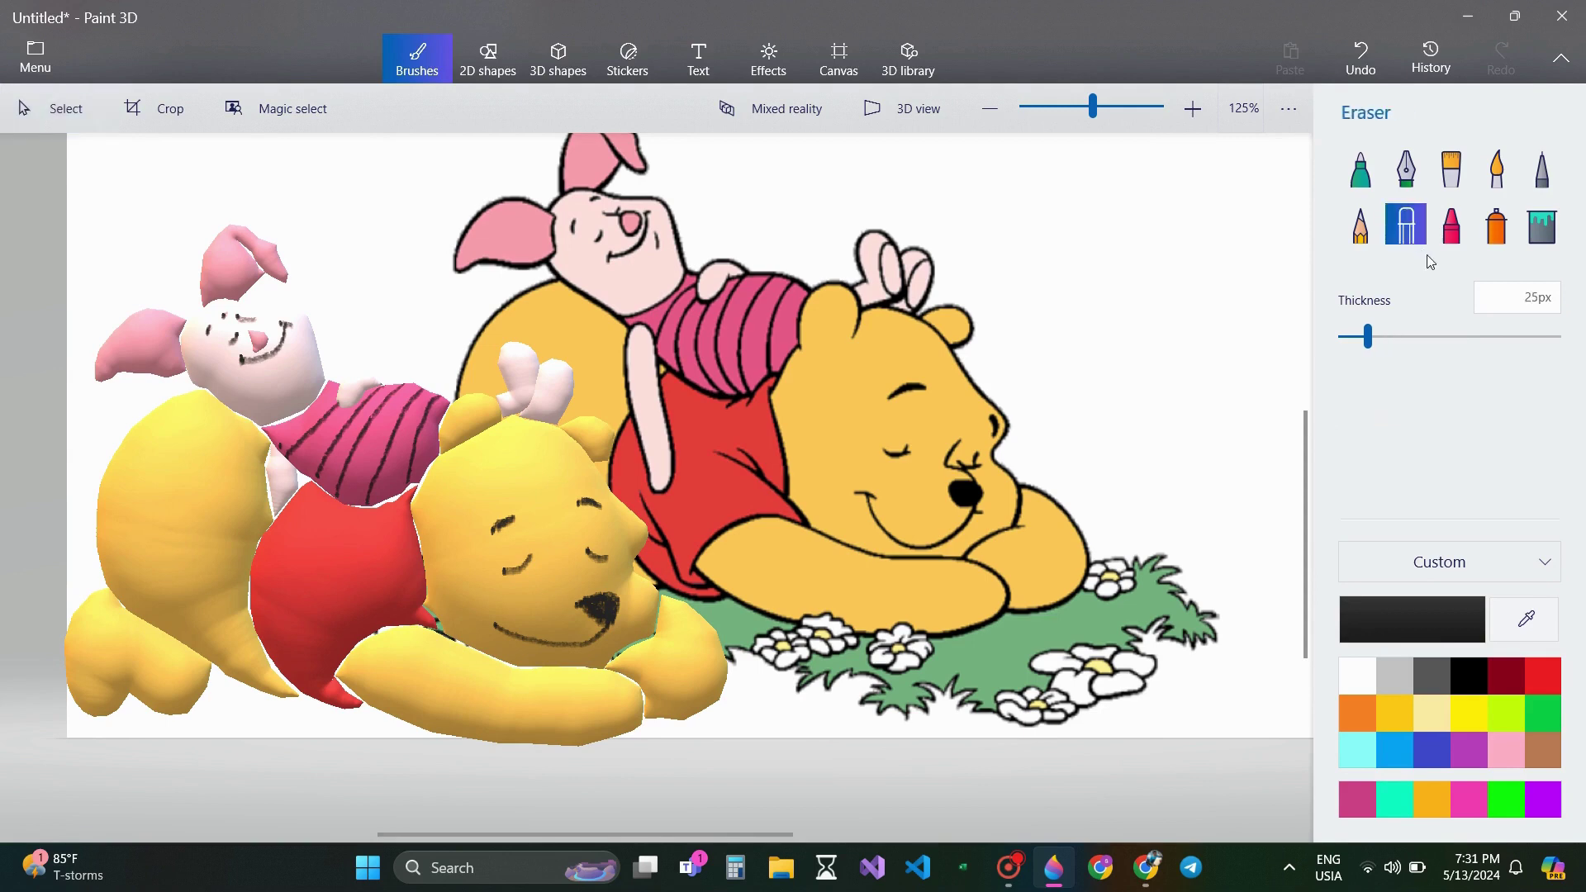
drag(1364, 336, 1556, 337)
mouse_move(964, 494)
mouse_down()
mouse_move(813, 551)
mouse_move(776, 243)
mouse_move(741, 254)
mouse_move(696, 313)
mouse_move(722, 414)
mouse_move(418, 240)
mouse_move(641, 306)
mouse_move(603, 306)
mouse_move(475, 638)
mouse_move(360, 685)
mouse_up()
drag(258, 417, 119, 194)
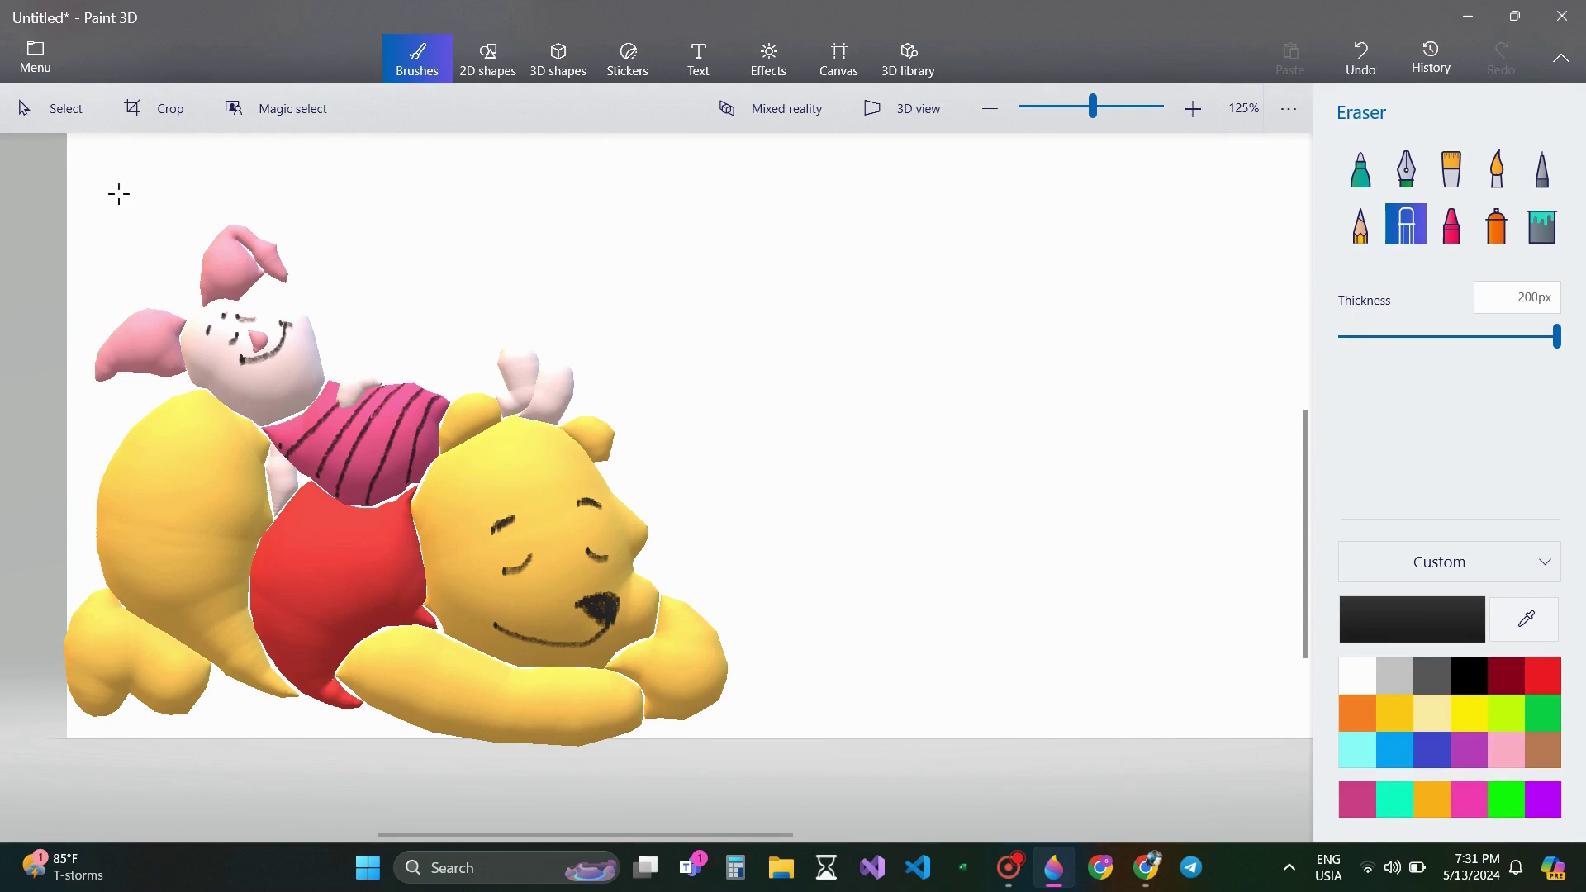
- Move the grouped 3D model to the middle of the blank canvas, enlarge it slightly from its upper-left corner, and deselect it
click(71, 122)
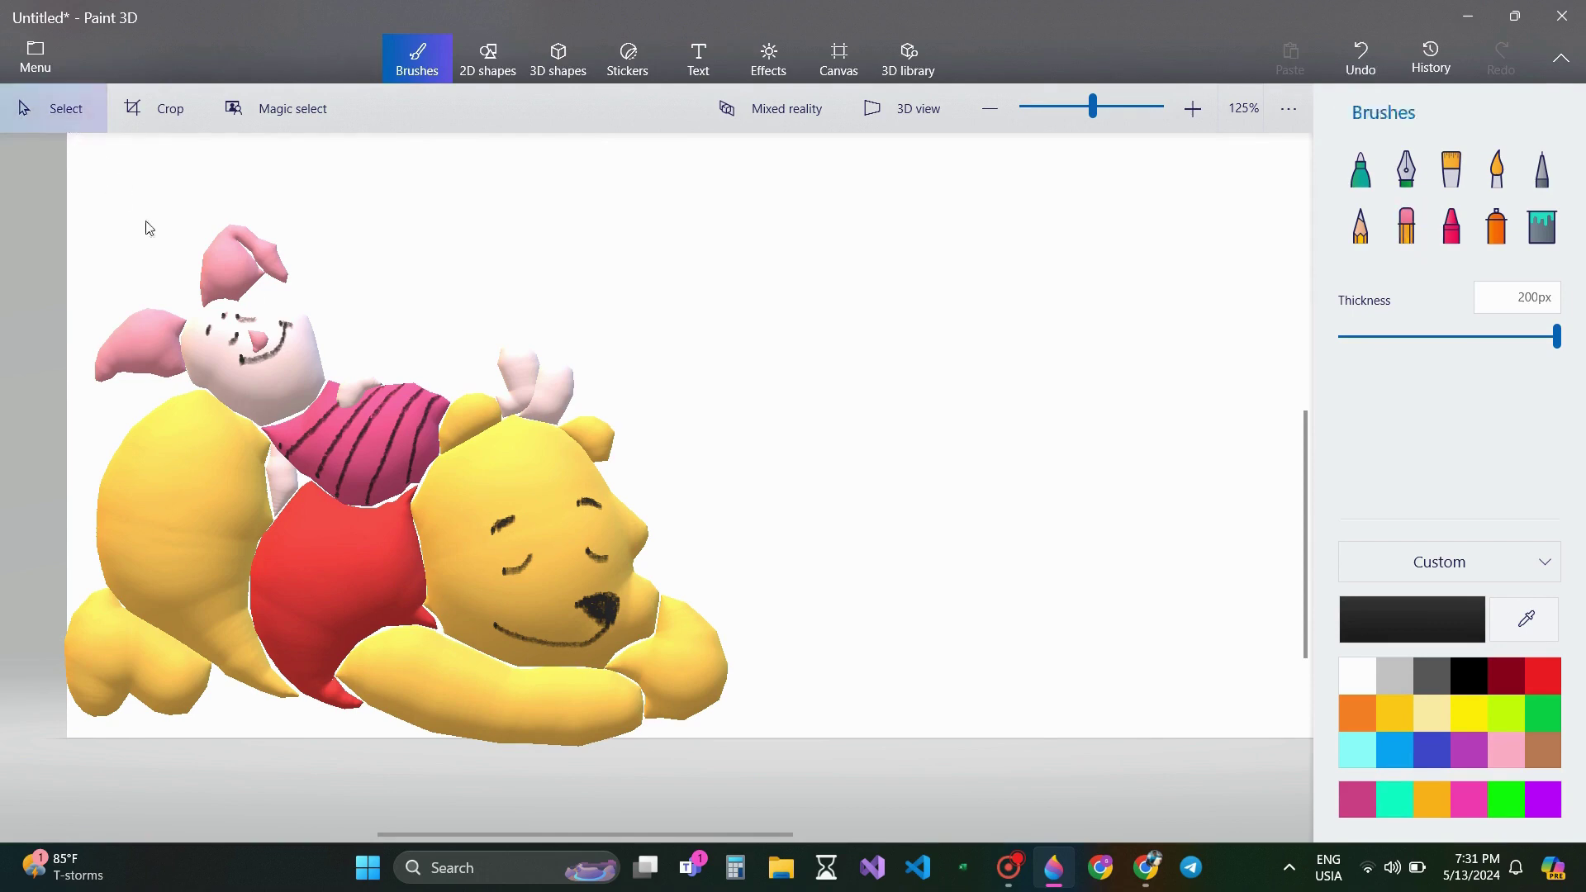
click(335, 425)
drag(334, 426, 637, 411)
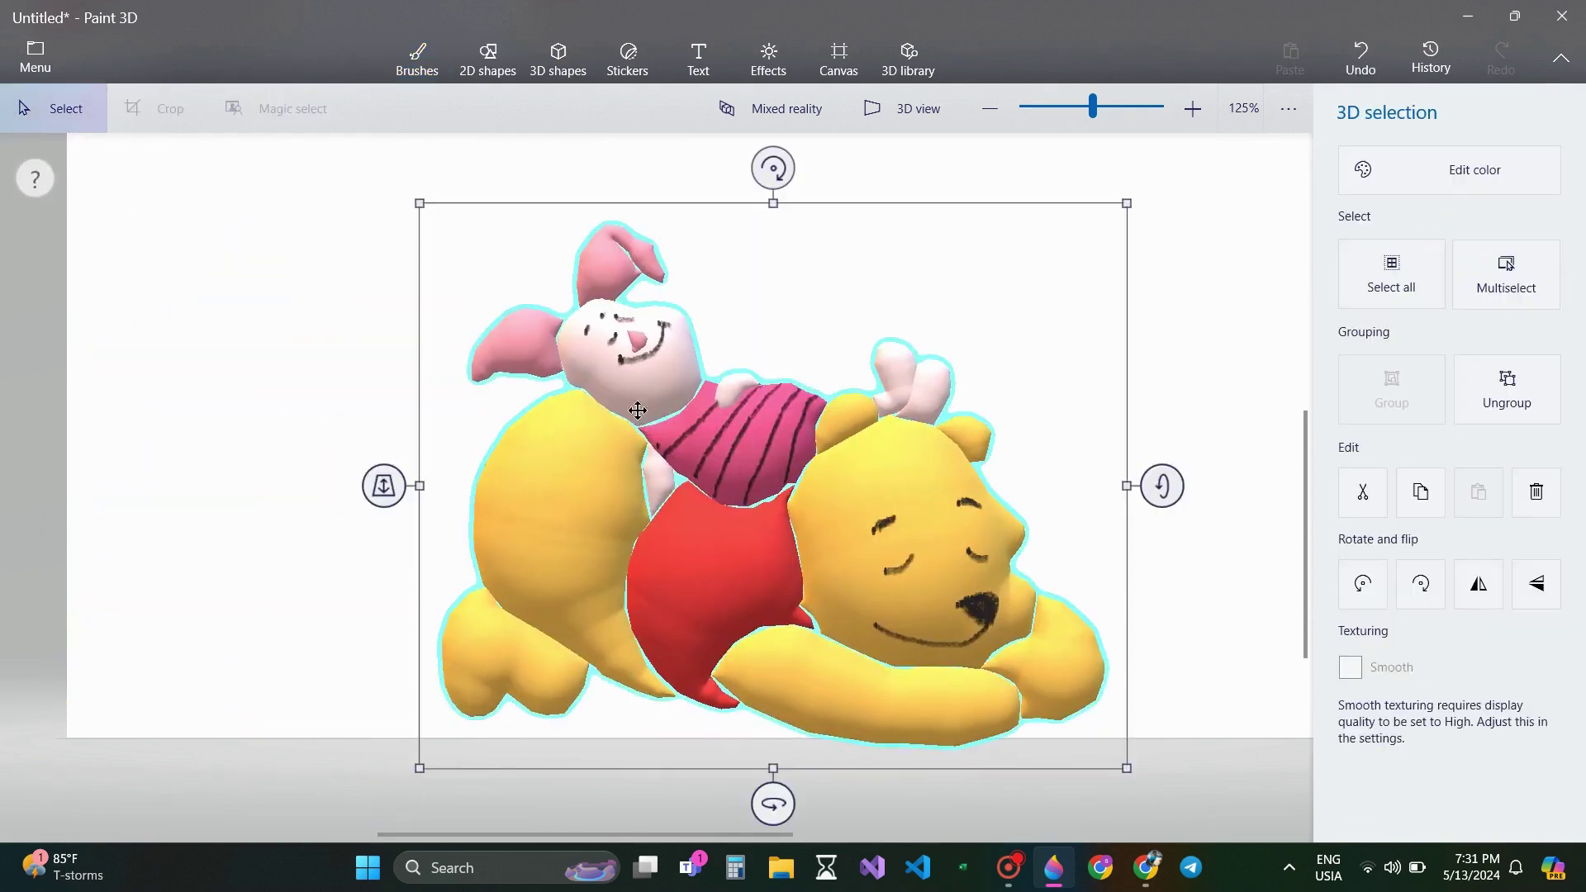
drag(415, 200, 347, 178)
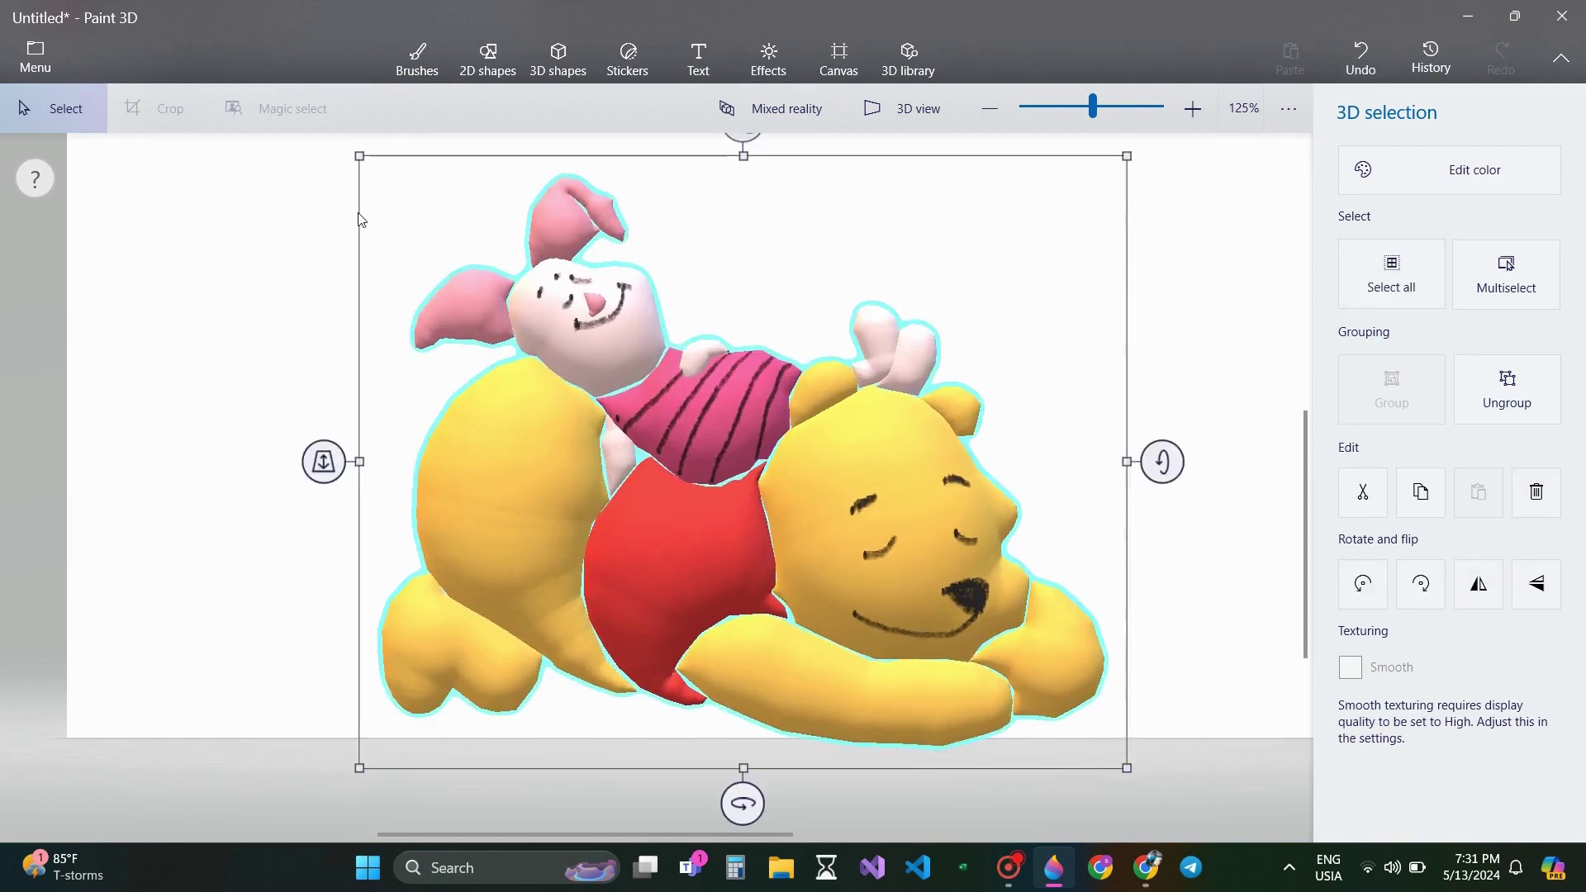
click(303, 360)
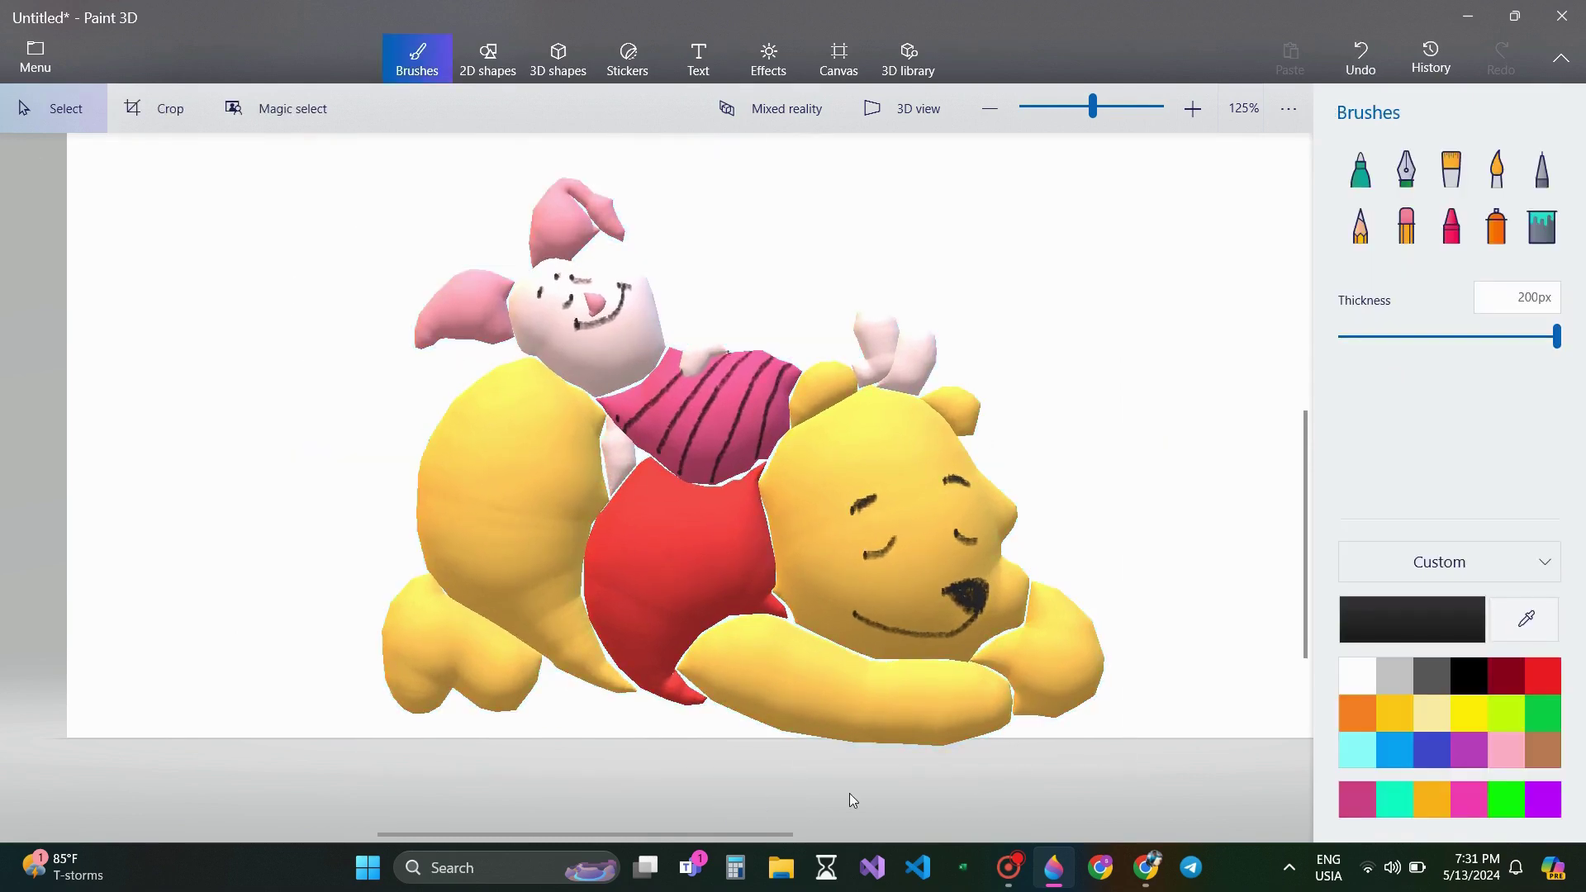
click(1009, 867)
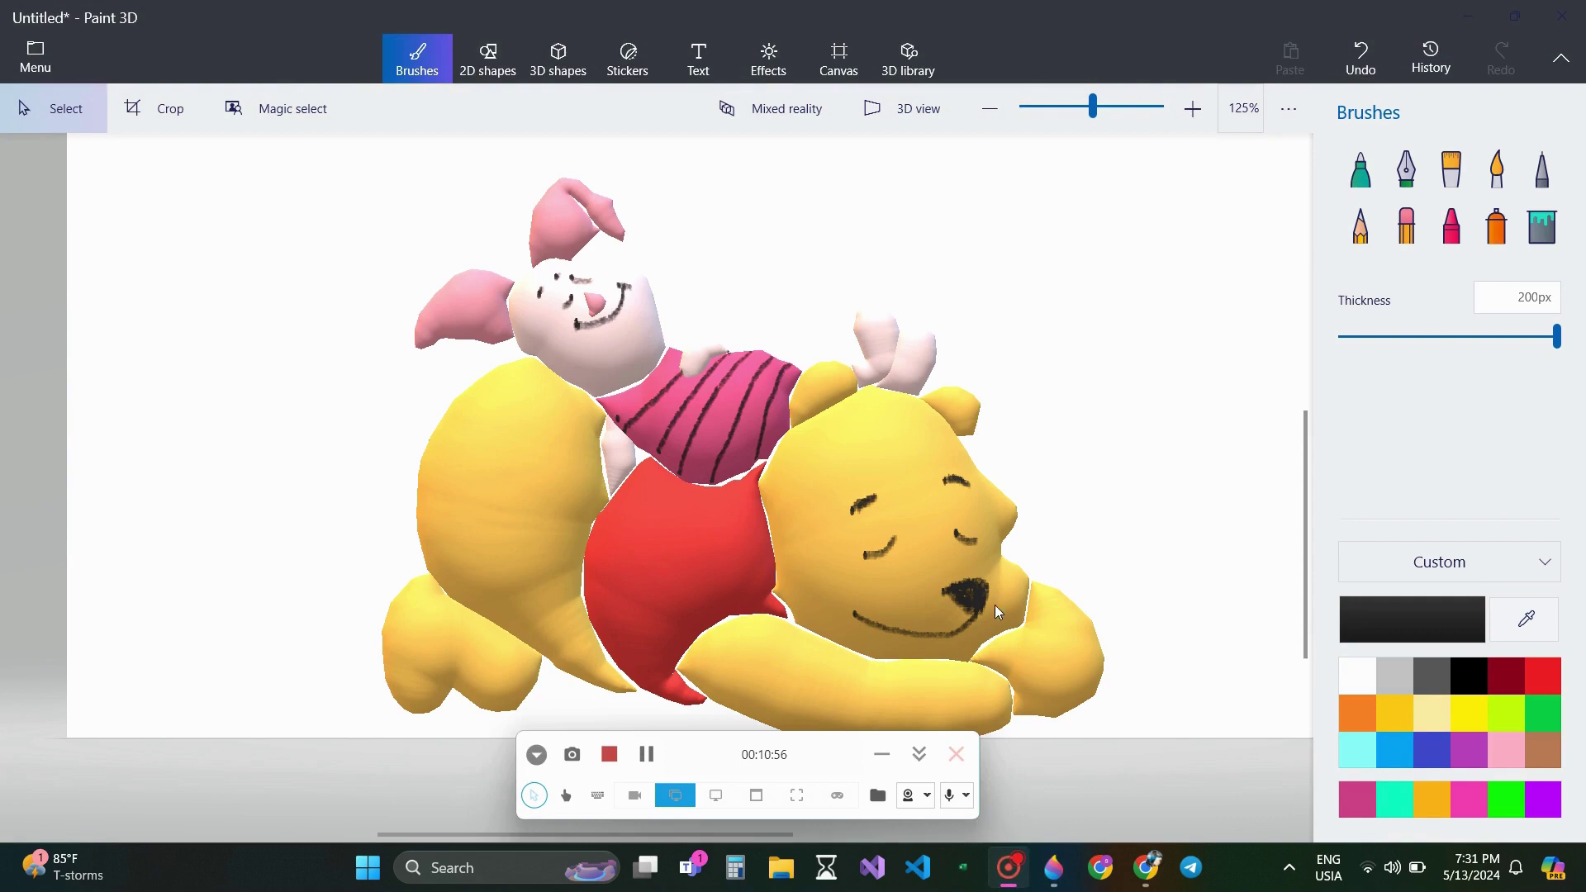
drag(815, 741, 836, 771)
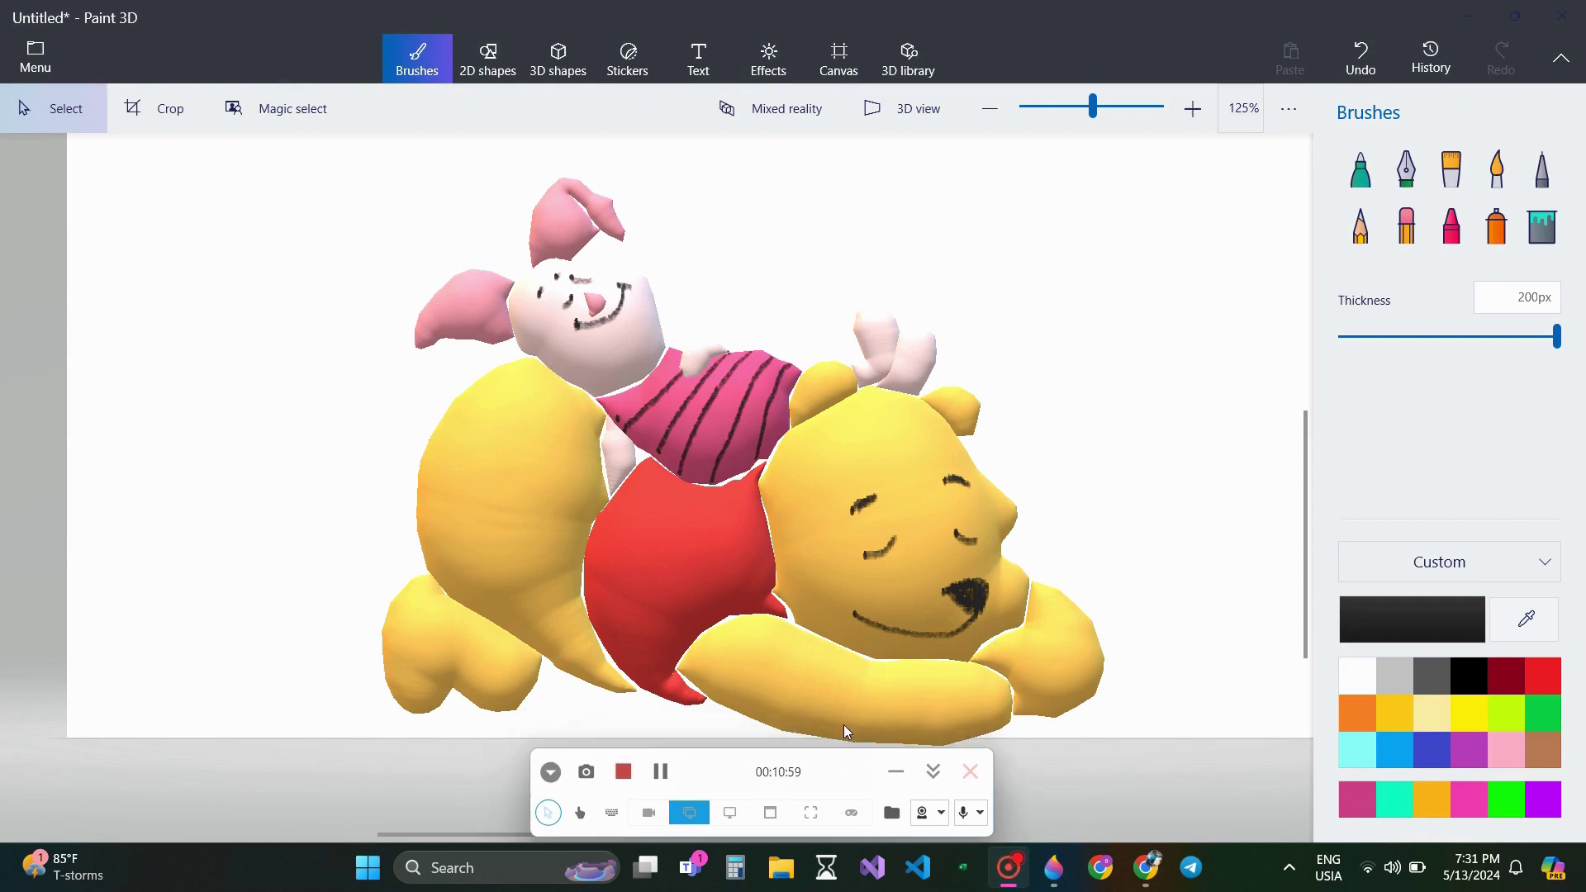